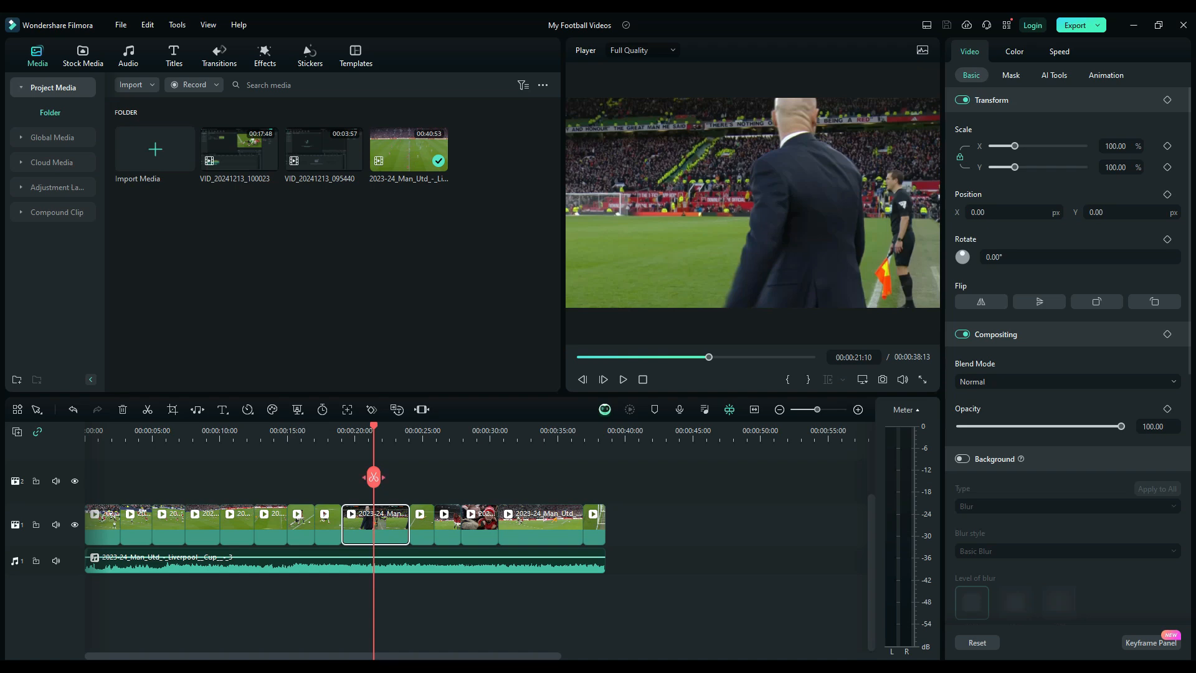
Step: Split the selected clip at 00:00:21:10 and shift the second part's crop frame slightly right, keeping it at 16:9
left_click(374, 477)
right_click(391, 520)
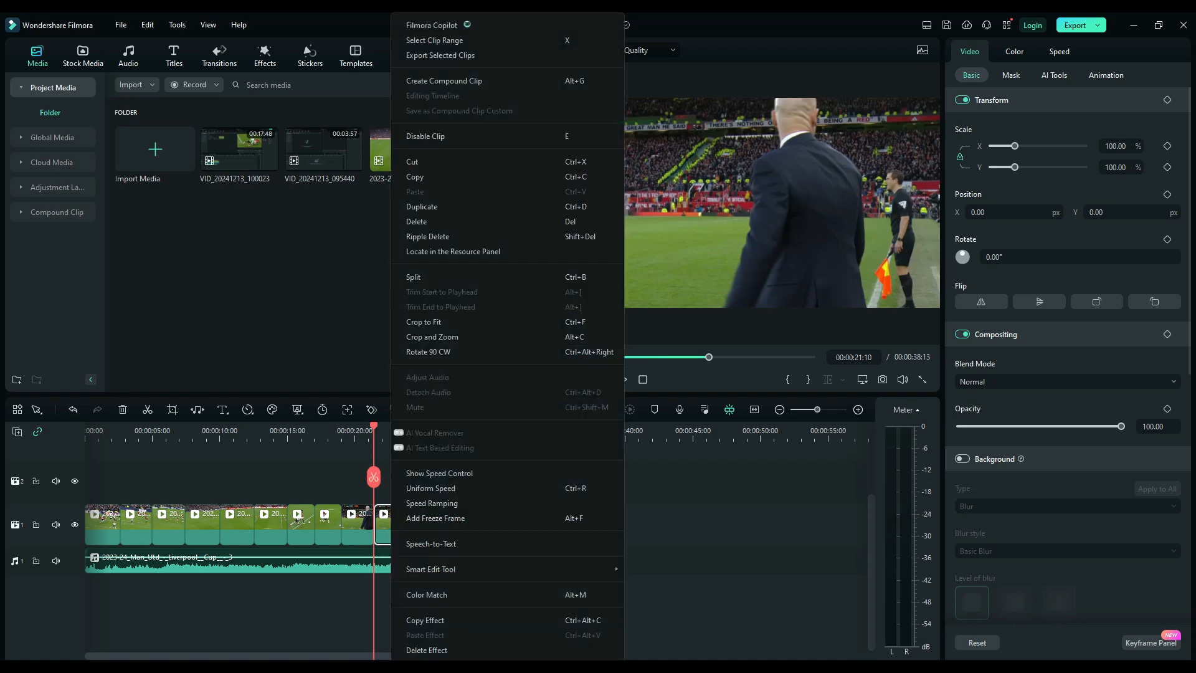
left_click(424, 340)
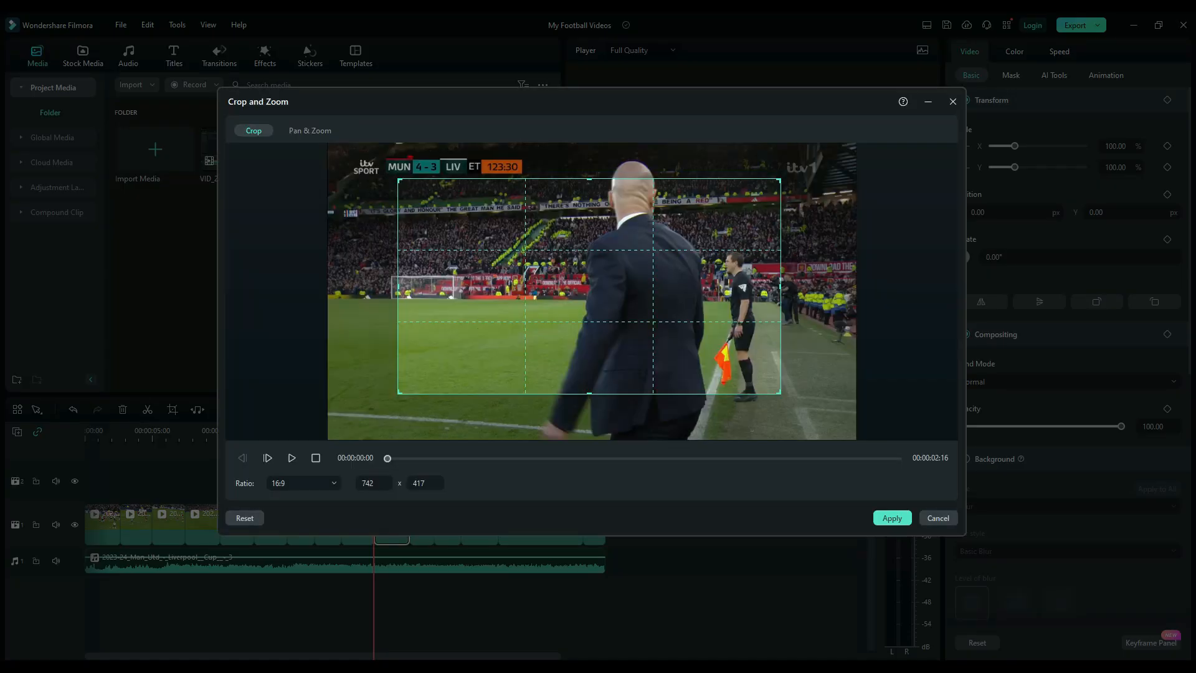
left_click_drag(590, 287, 624, 285)
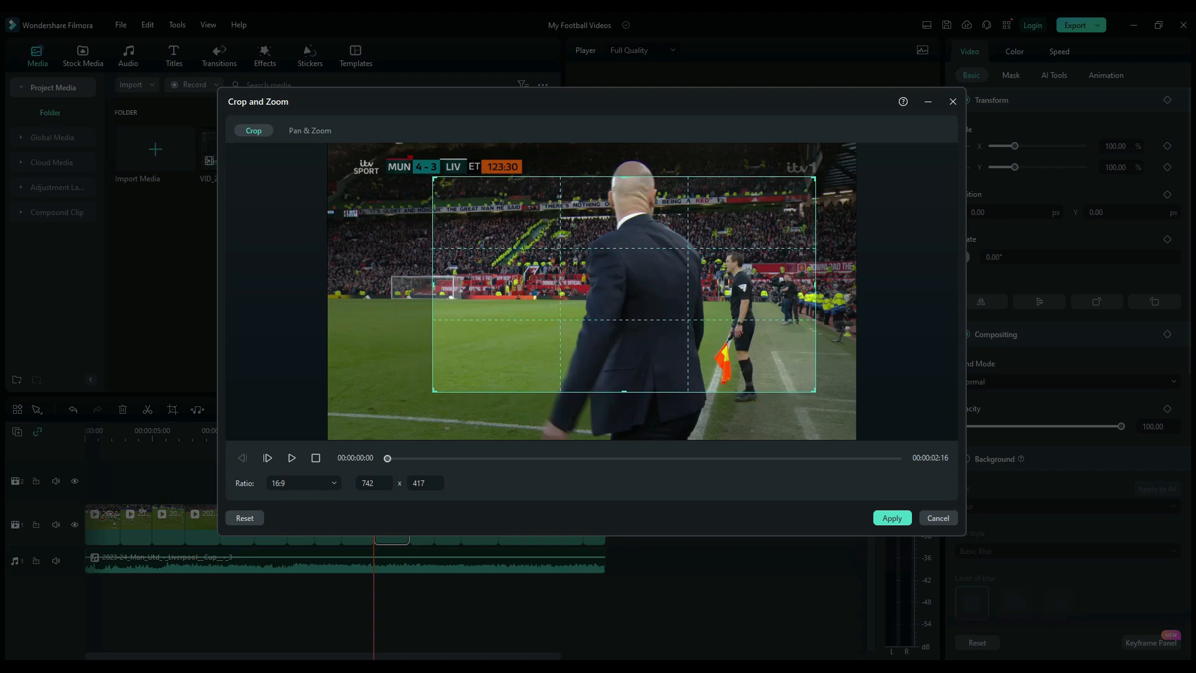
left_click(892, 518)
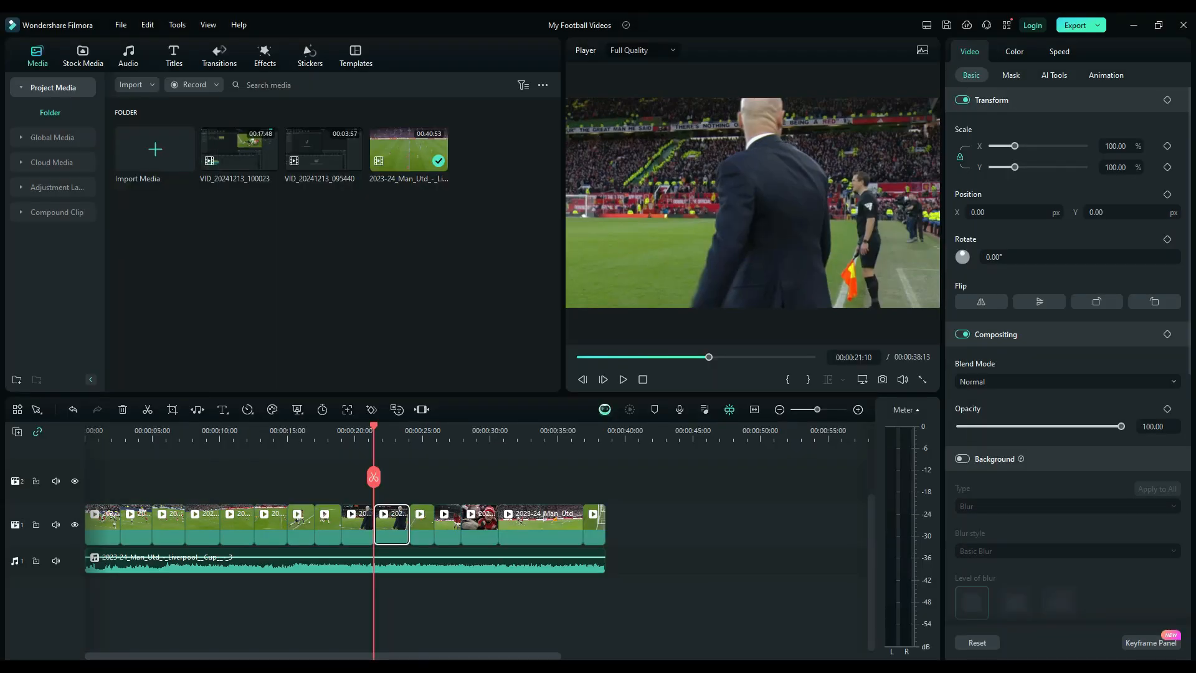
Step: Split the long clip near the end of the sequence at 00:00:33:17
left_click(541, 524)
key("alt+c")
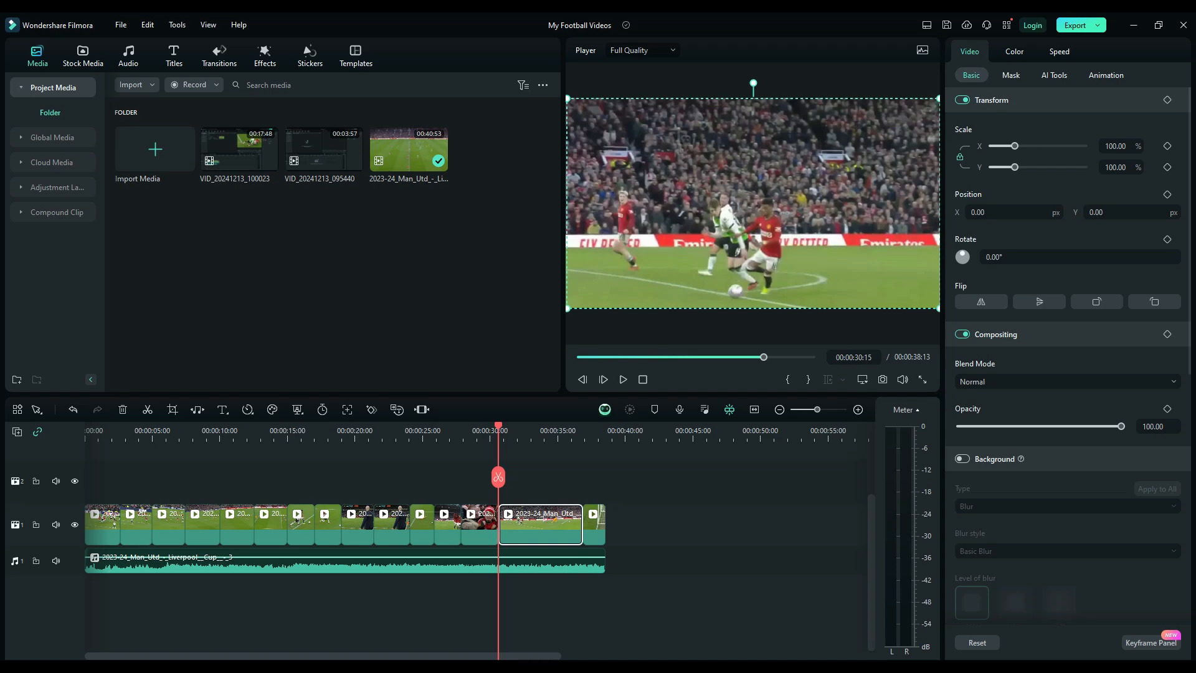
key("space")
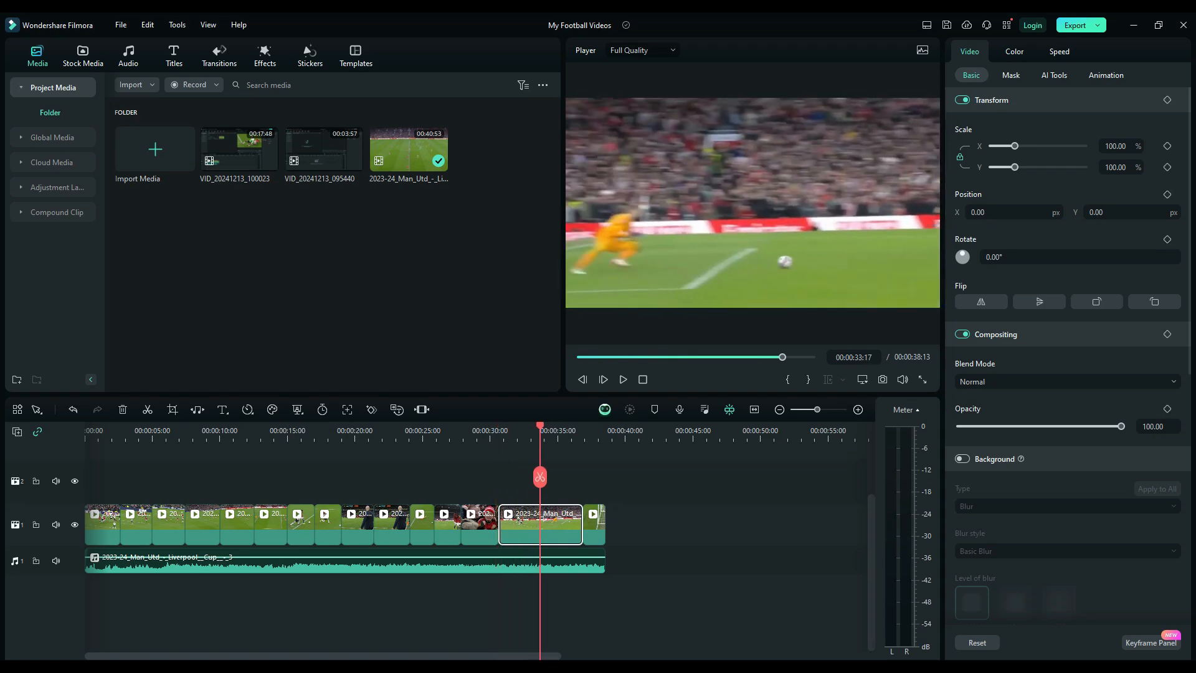
left_click(540, 477)
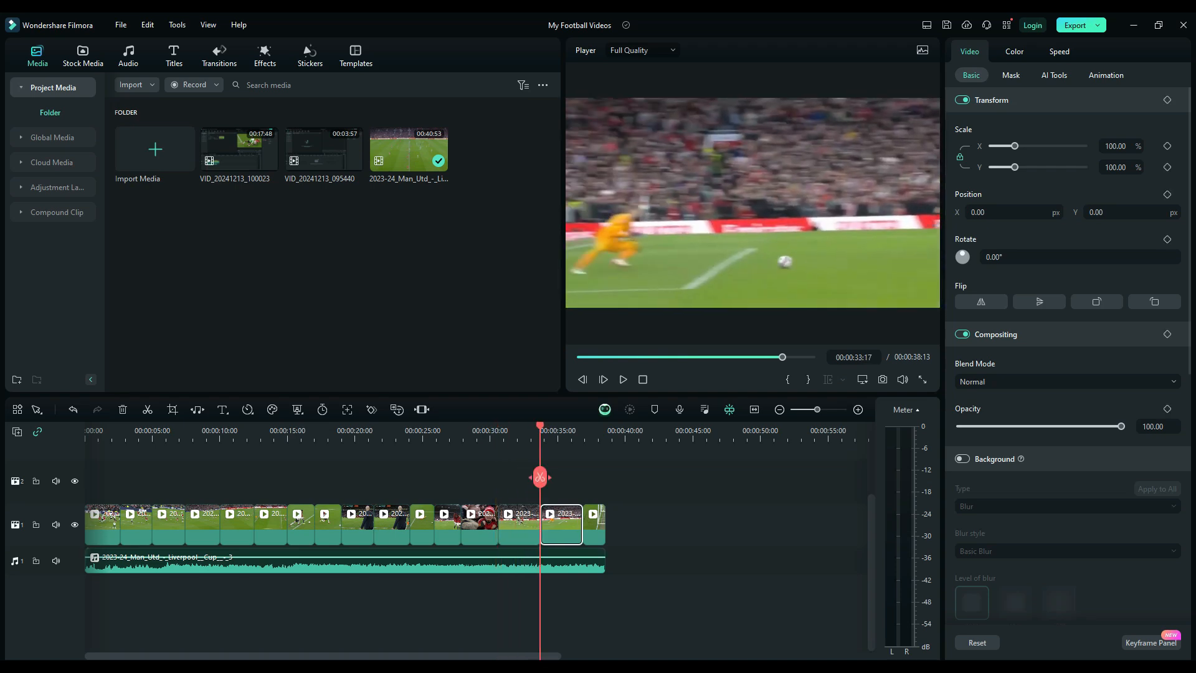
Step: Shift the crop frame of the split clip's second part left and down to include the goal
right_click(563, 520)
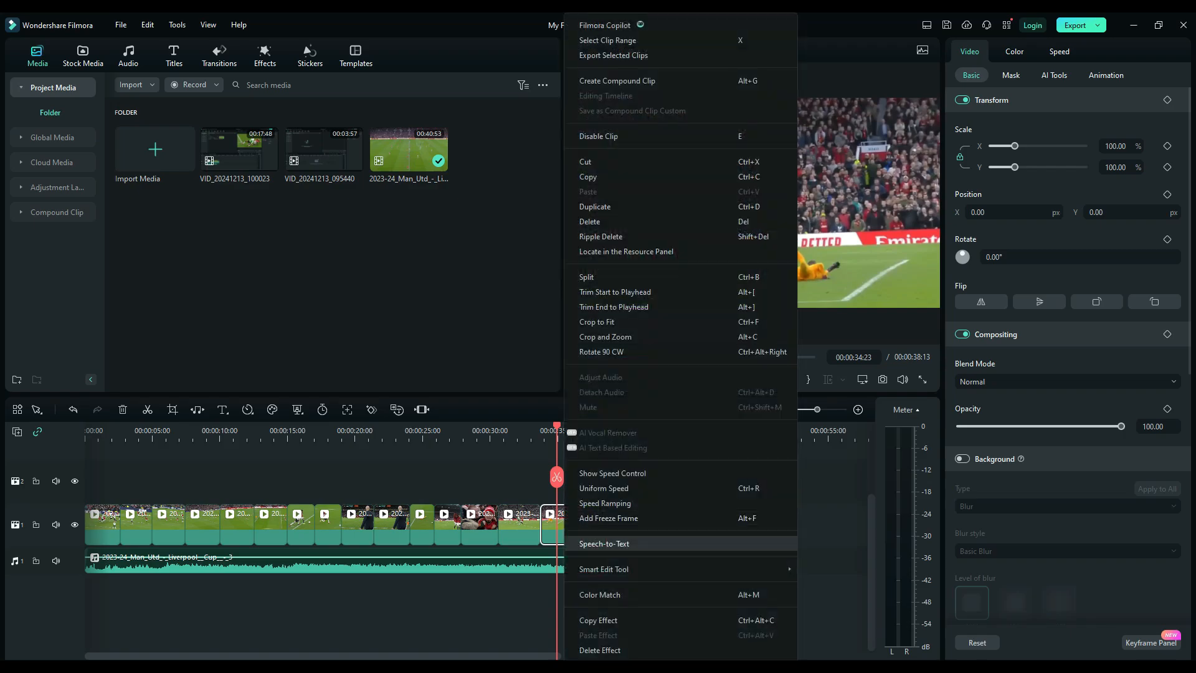
left_click(603, 336)
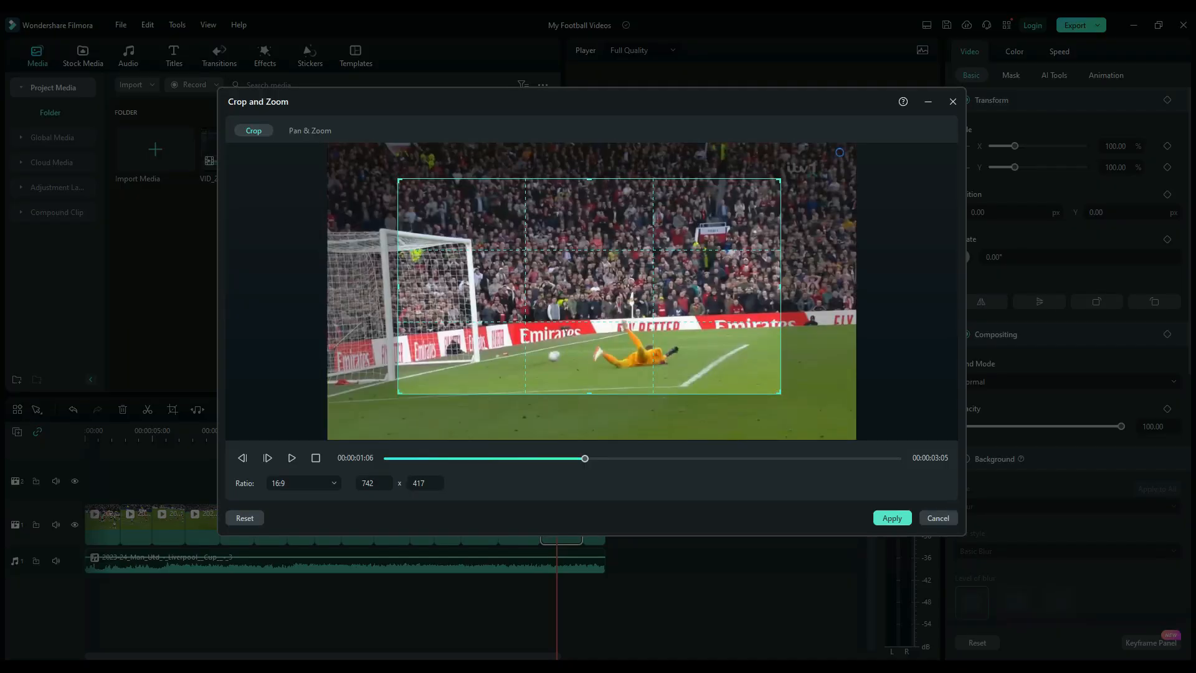
left_click_drag(589, 286, 533, 313)
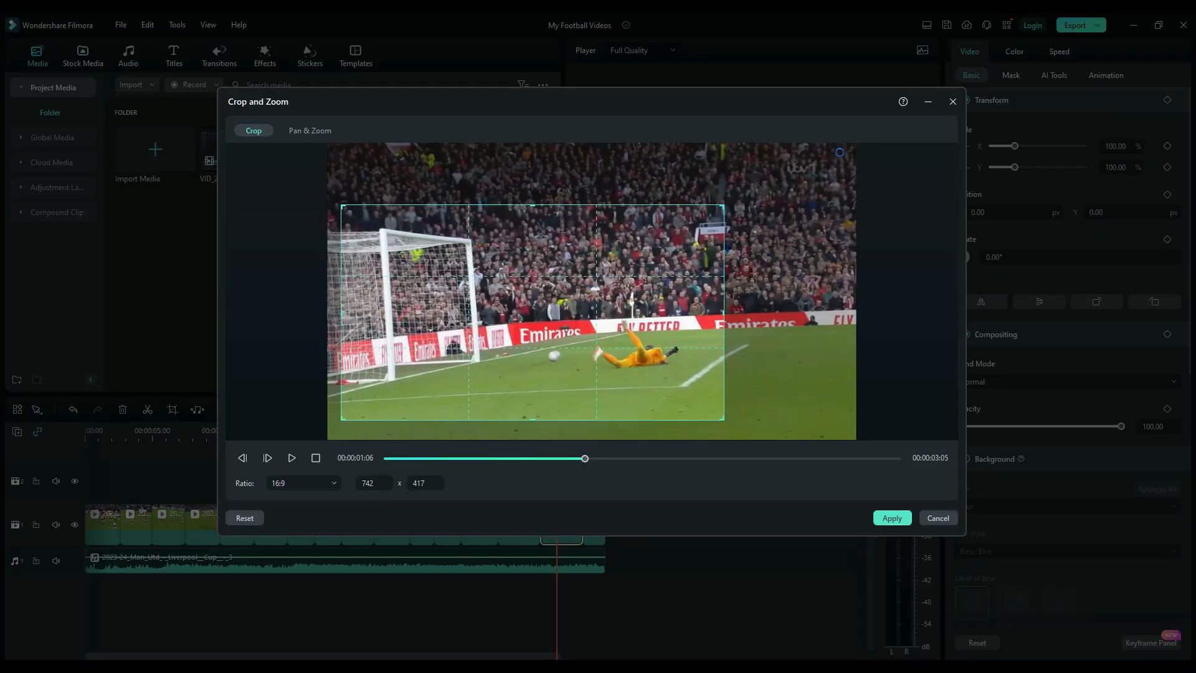
left_click(892, 517)
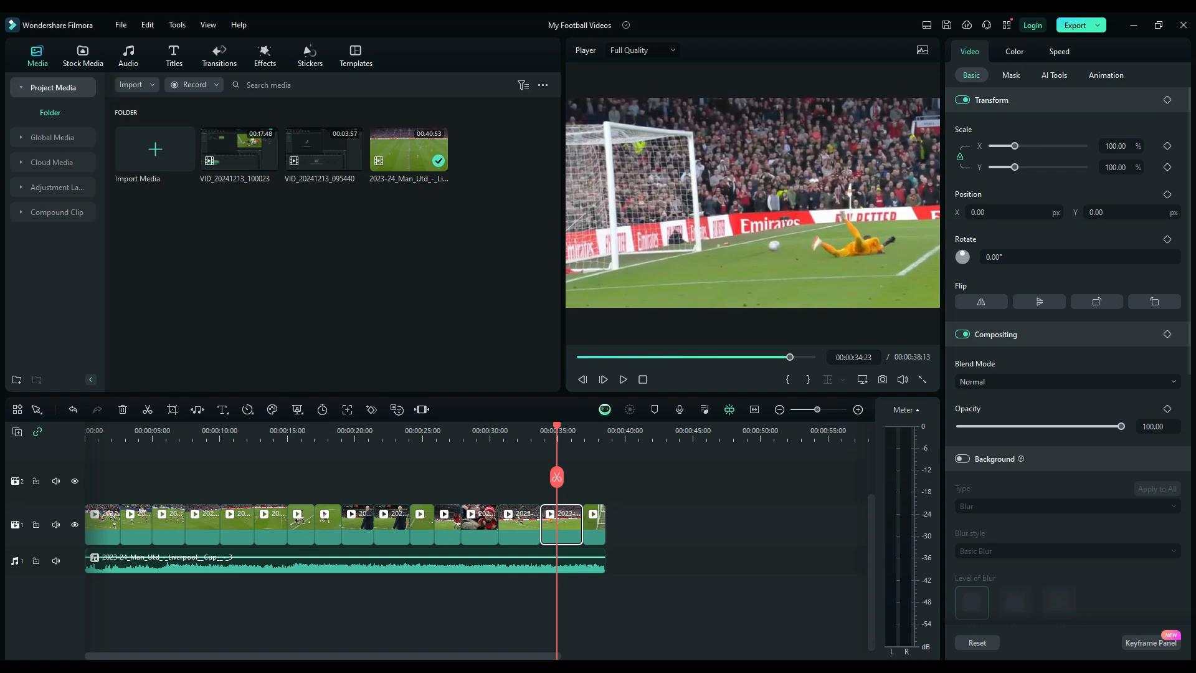
Step: Import the United Den image from Downloads and place it on the second video track at the start of the timeline
left_click(154, 149)
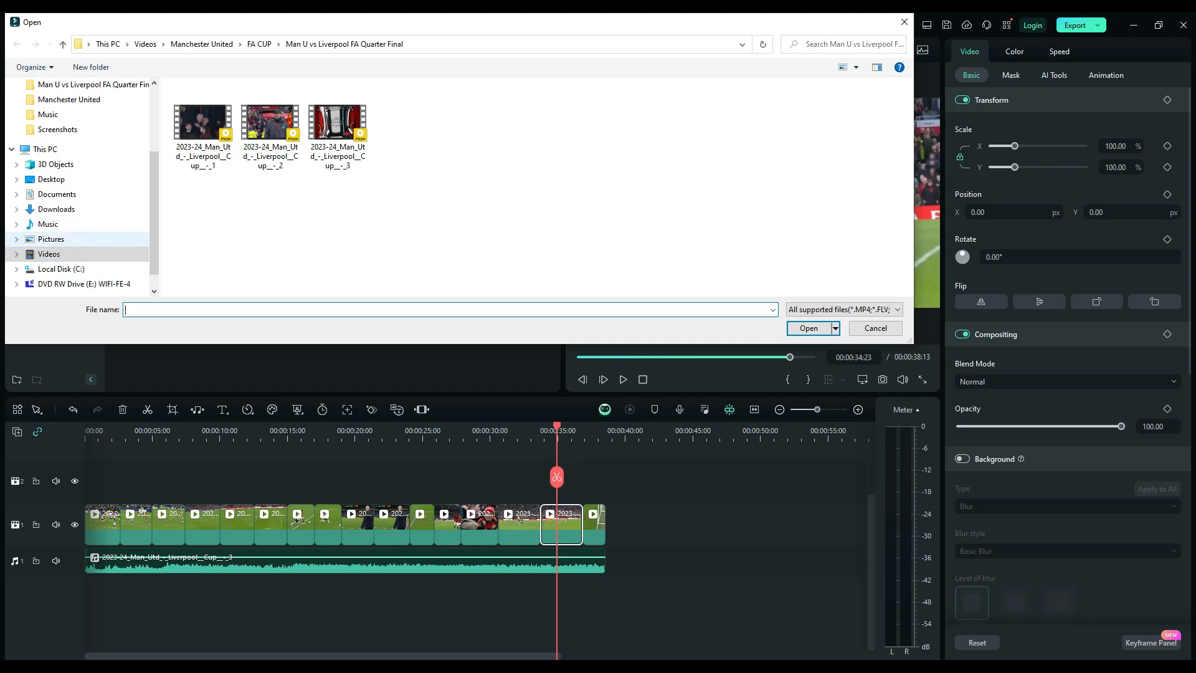
left_click(55, 209)
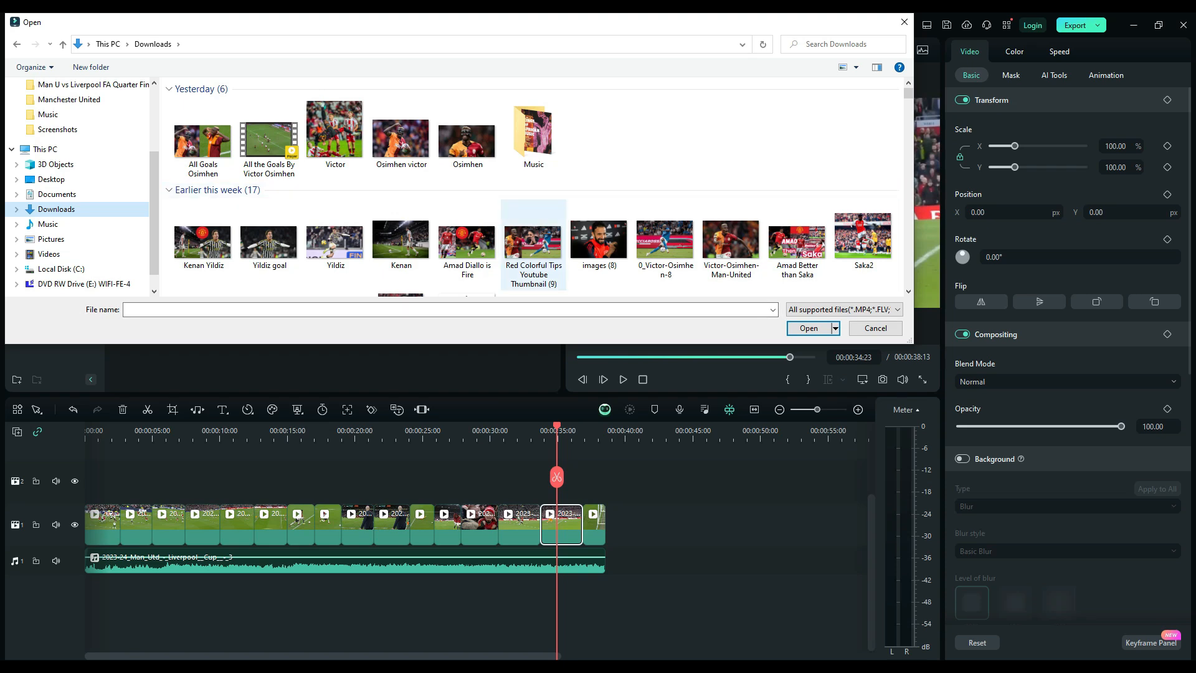
scroll(533, 243, "down", 1)
left_click(467, 243)
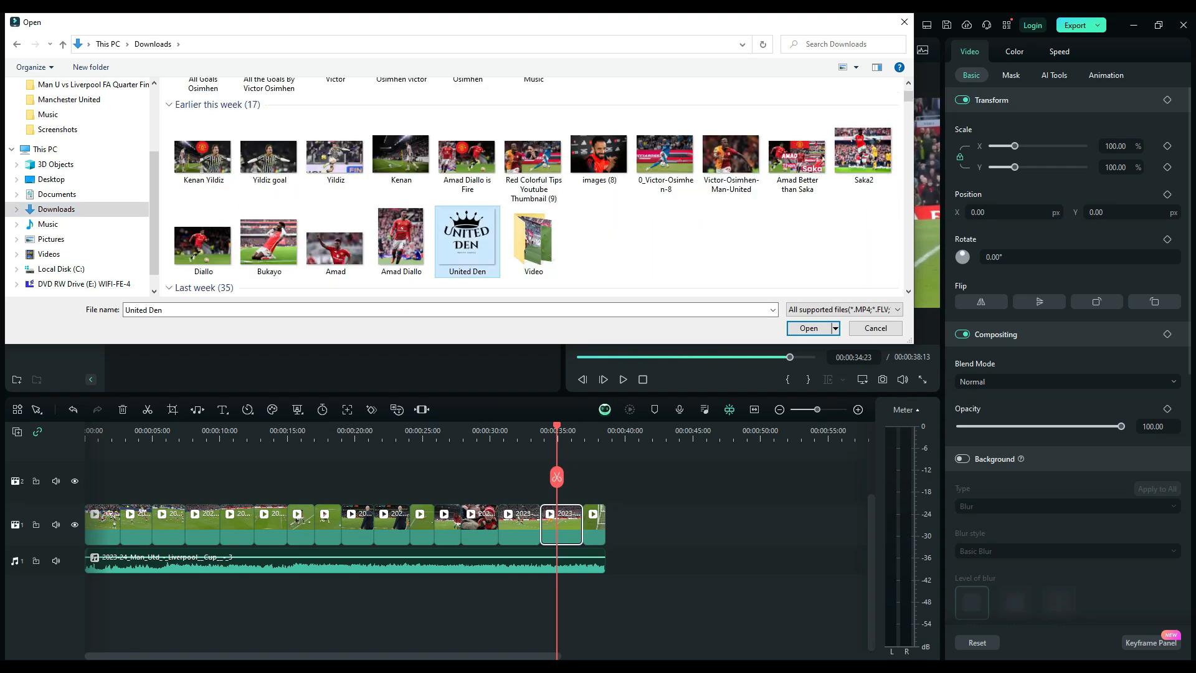
left_click(809, 328)
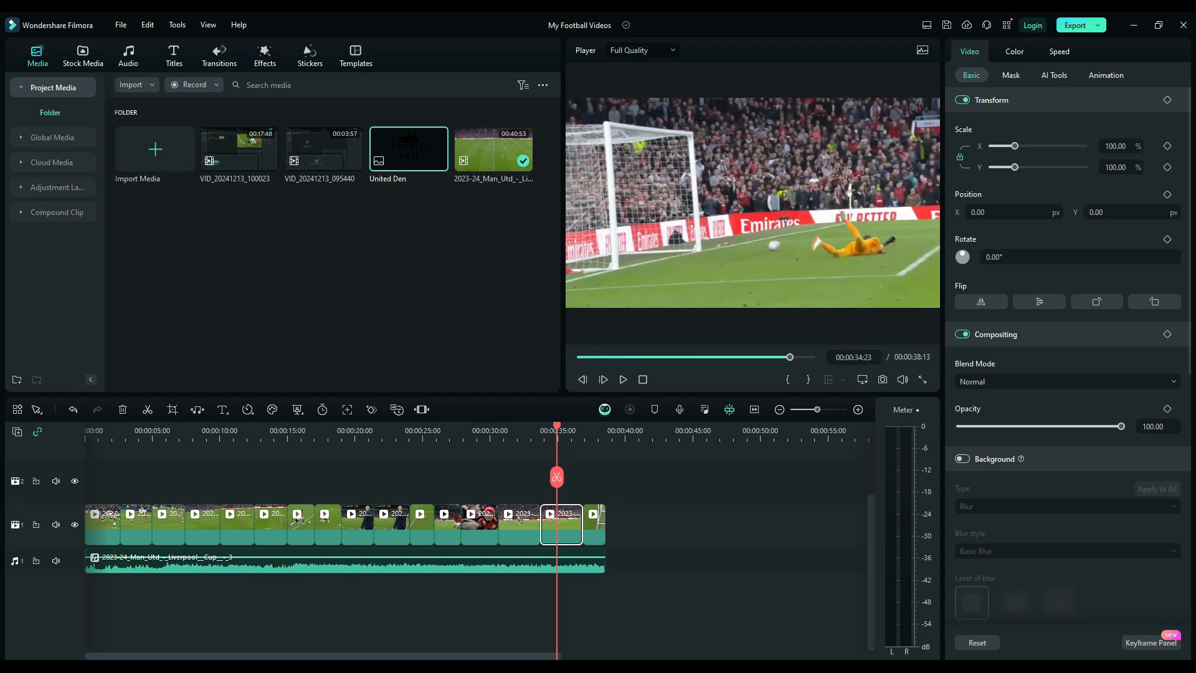
key("Home")
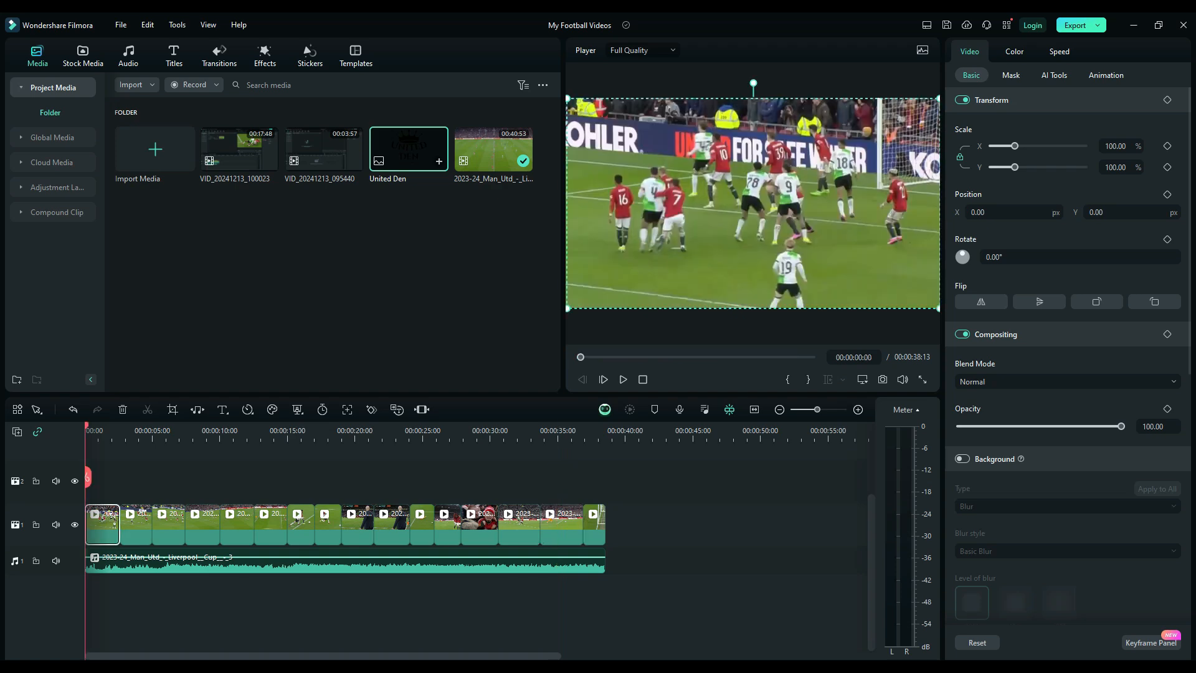
left_click_drag(408, 148, 102, 478)
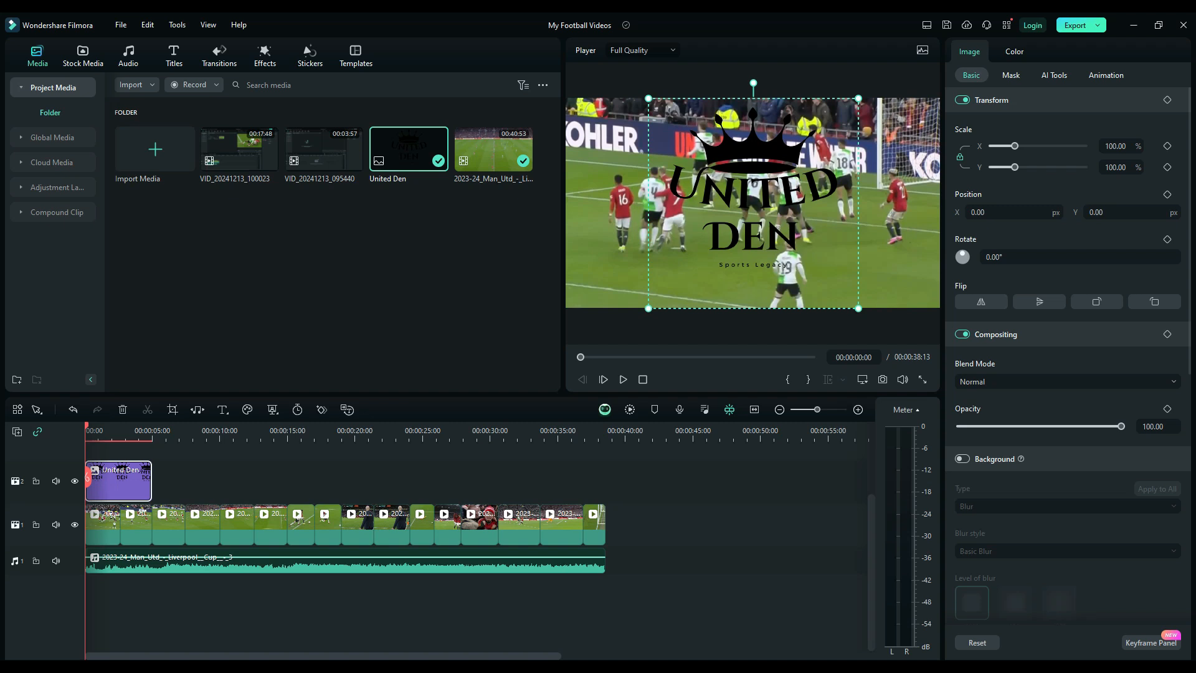
Step: Scale the United Den logo to about 24% near the frame's lower-right corner and set its opacity to 50
left_click_drag(858, 99, 897, 278)
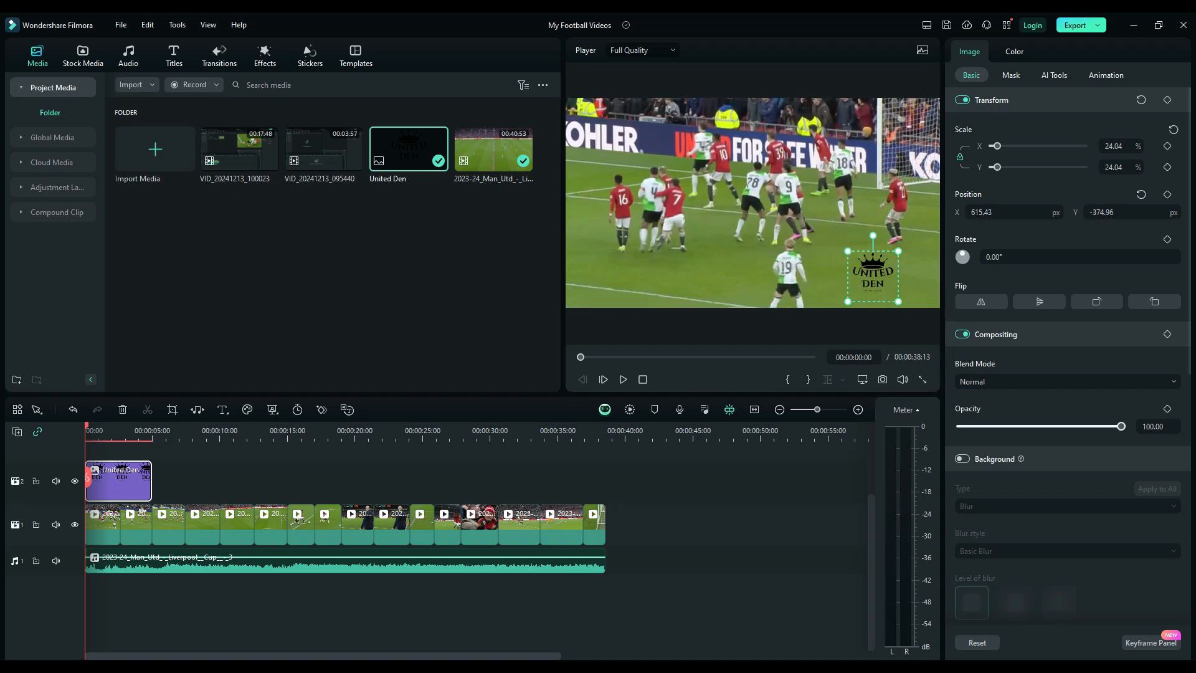
left_click(1153, 427)
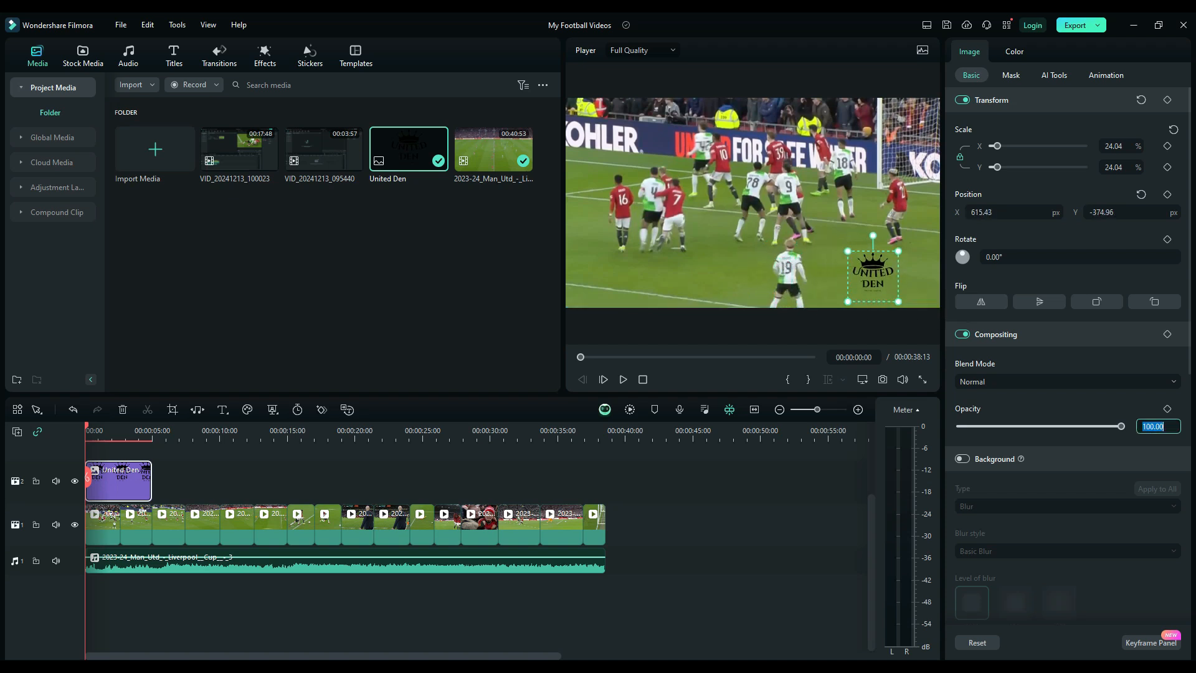
left_click_drag(1122, 426, 1039, 426)
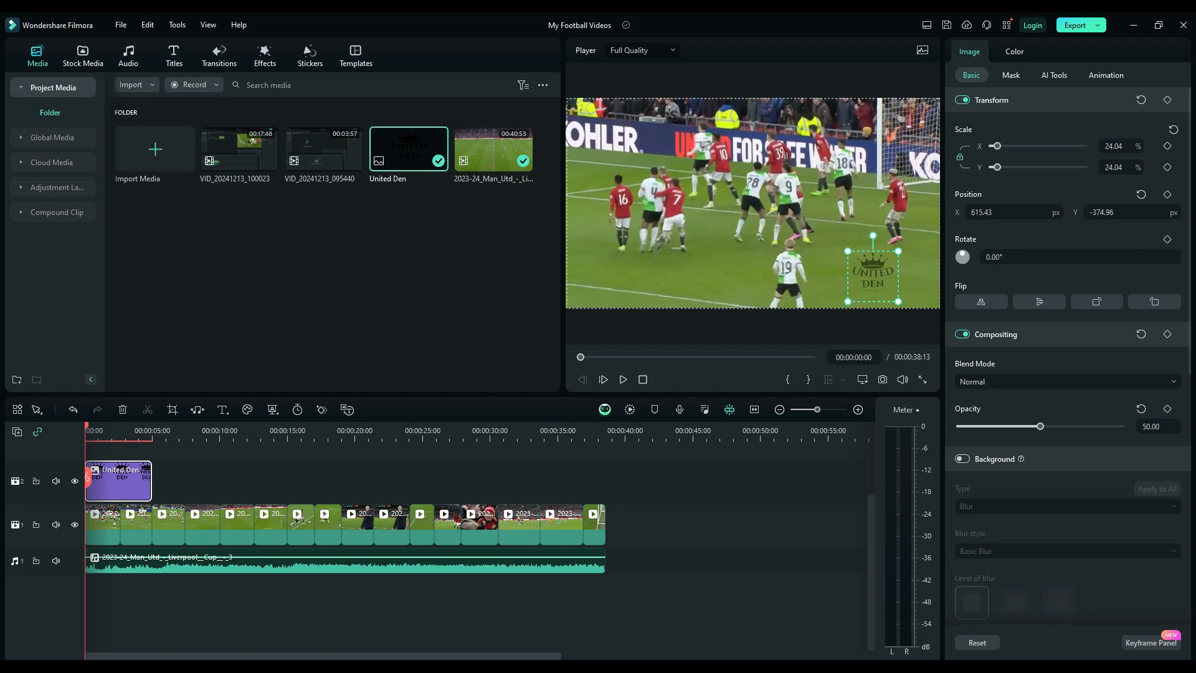
Step: Extend the United Den logo clip to the end of the video clips on the track below
left_click(103, 527)
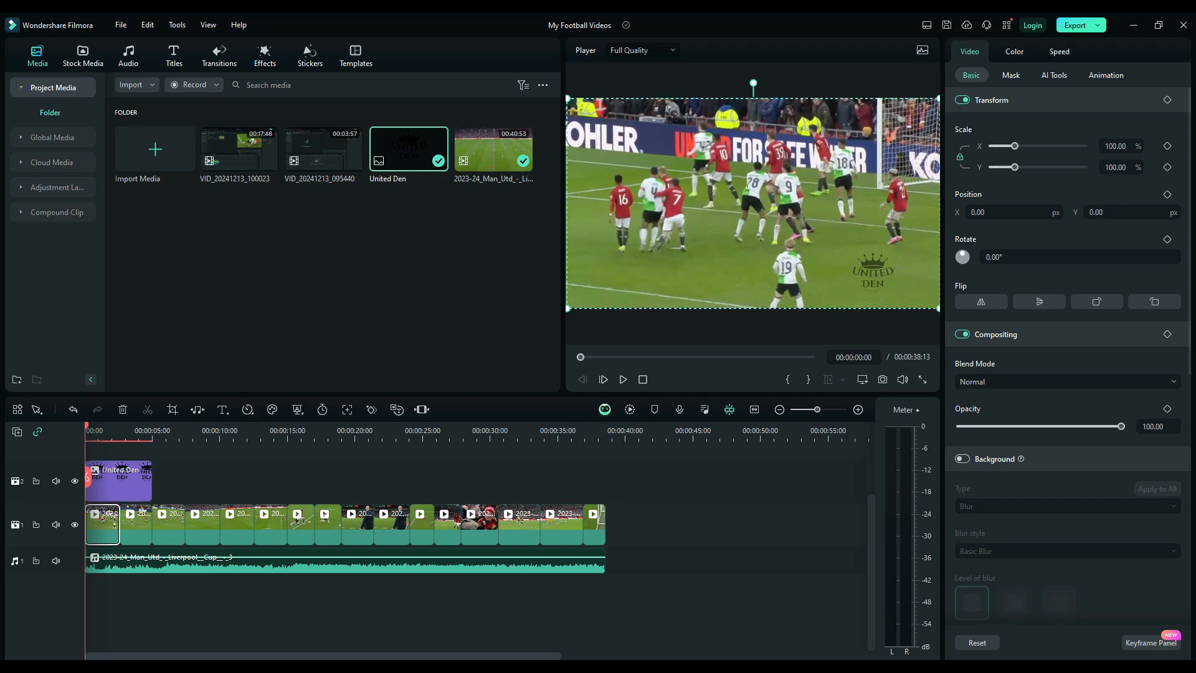
scroll(312, 499, "up", 1)
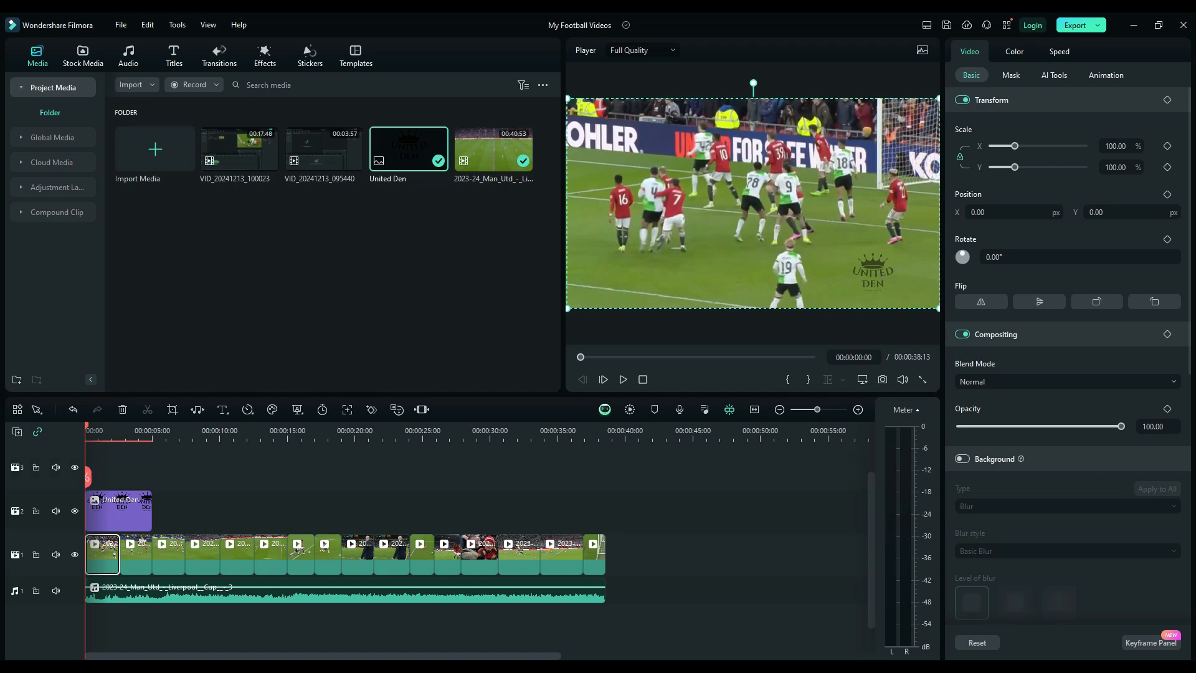
left_click(118, 508)
left_click_drag(151, 508, 604, 508)
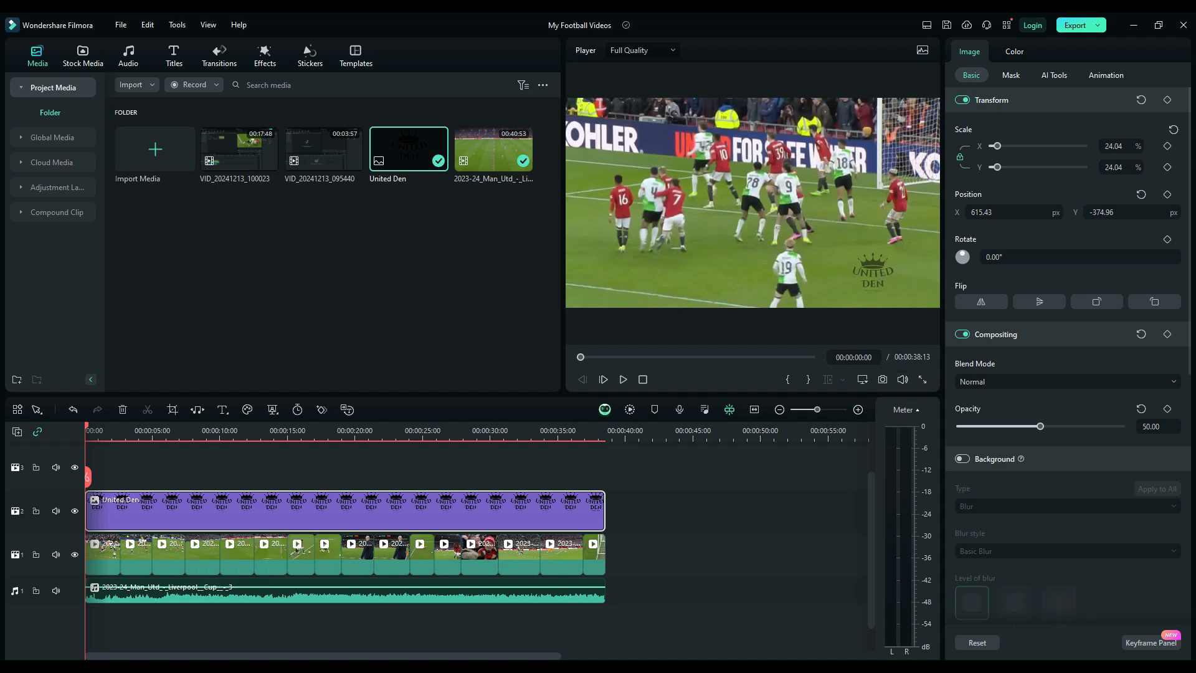
scroll(346, 542, "up", 1)
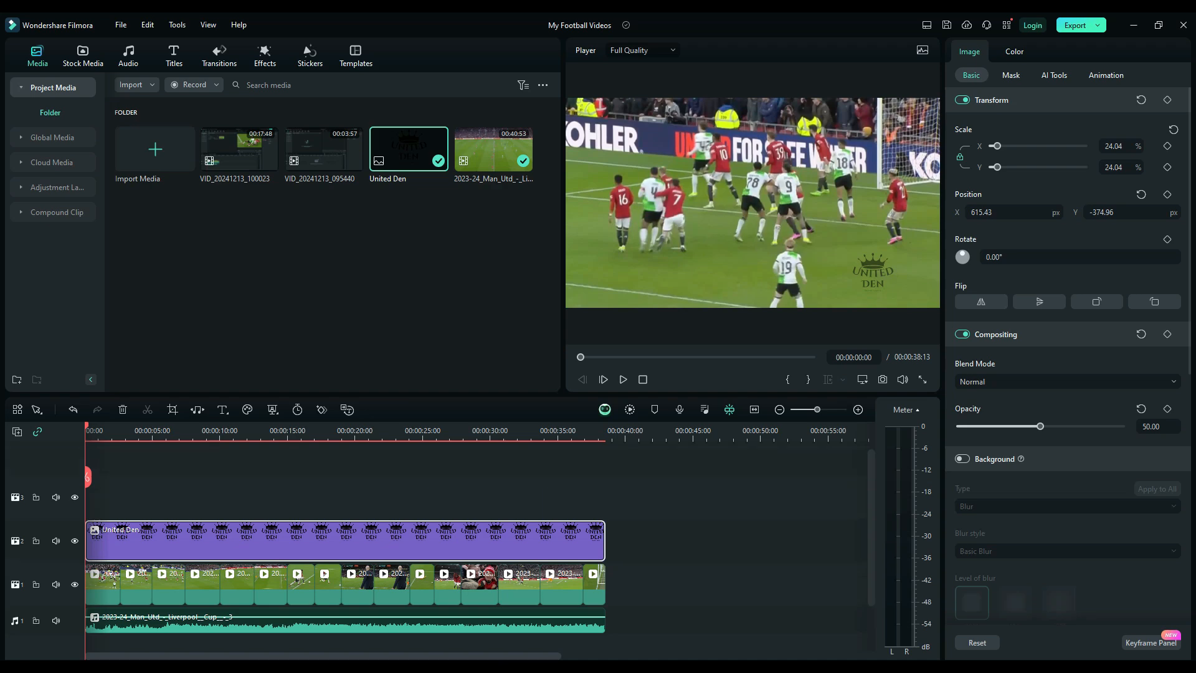
left_click(679, 498)
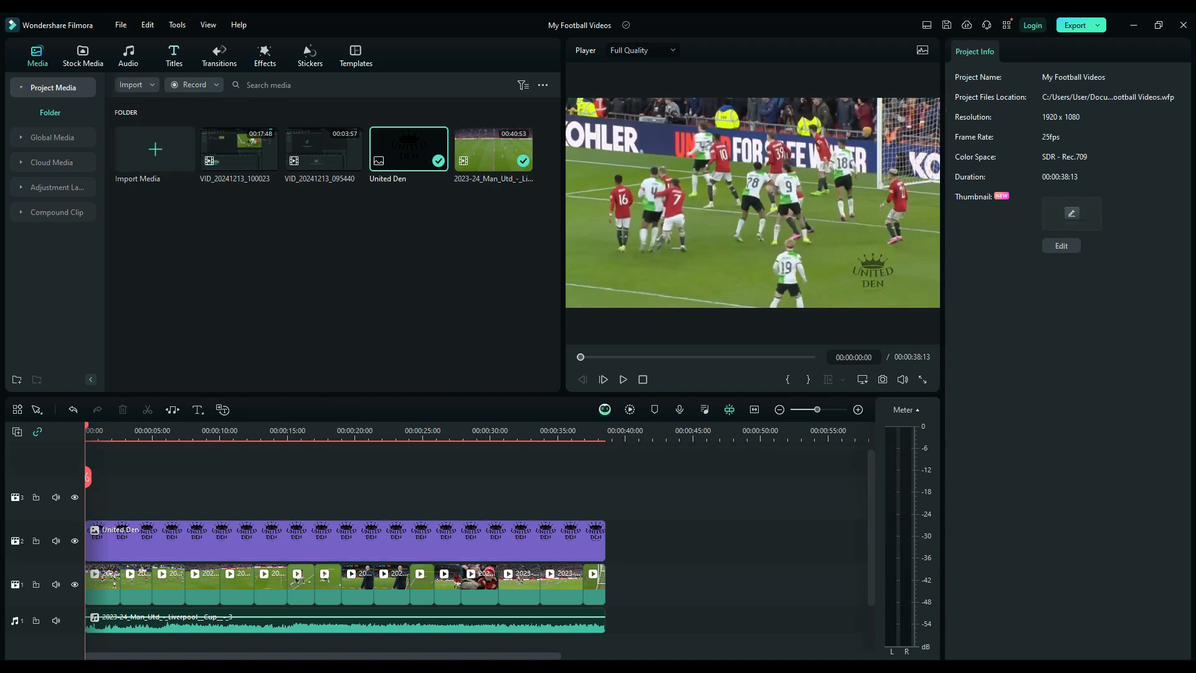
Step: Add a Default Title on the third video track at the start, scaled to about 31 in the frame's upper-left corner
left_click(174, 56)
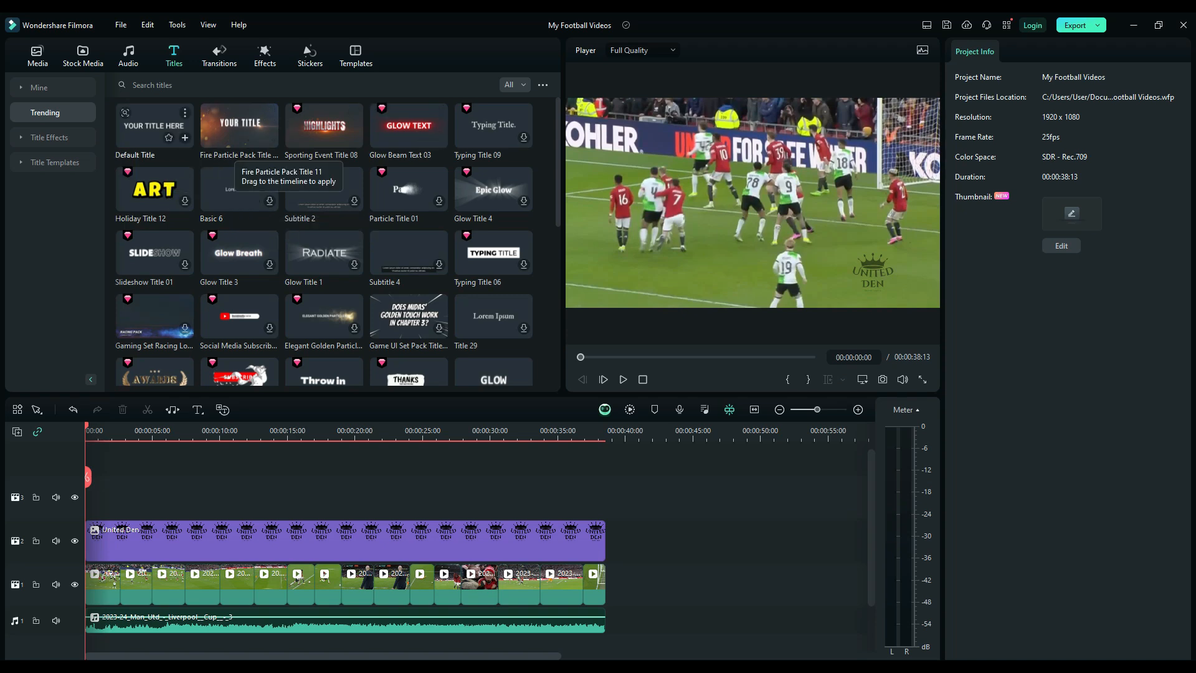
left_click_drag(154, 126, 118, 497)
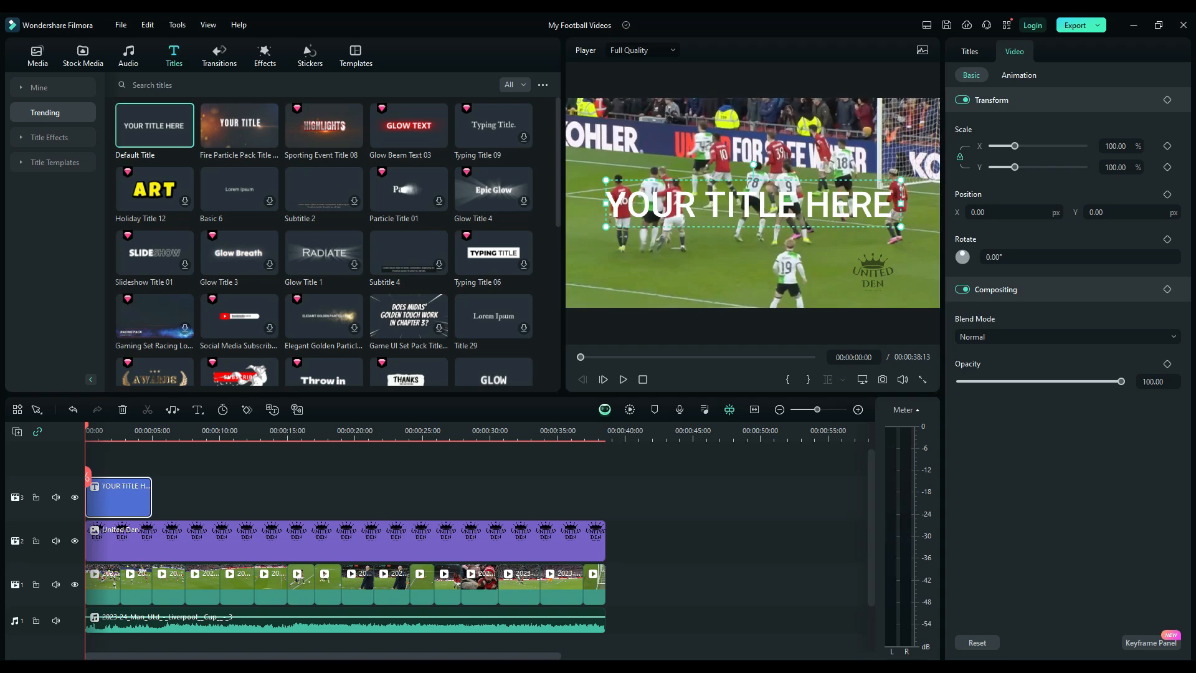
double_click(754, 205)
left_click_drag(901, 180, 631, 117)
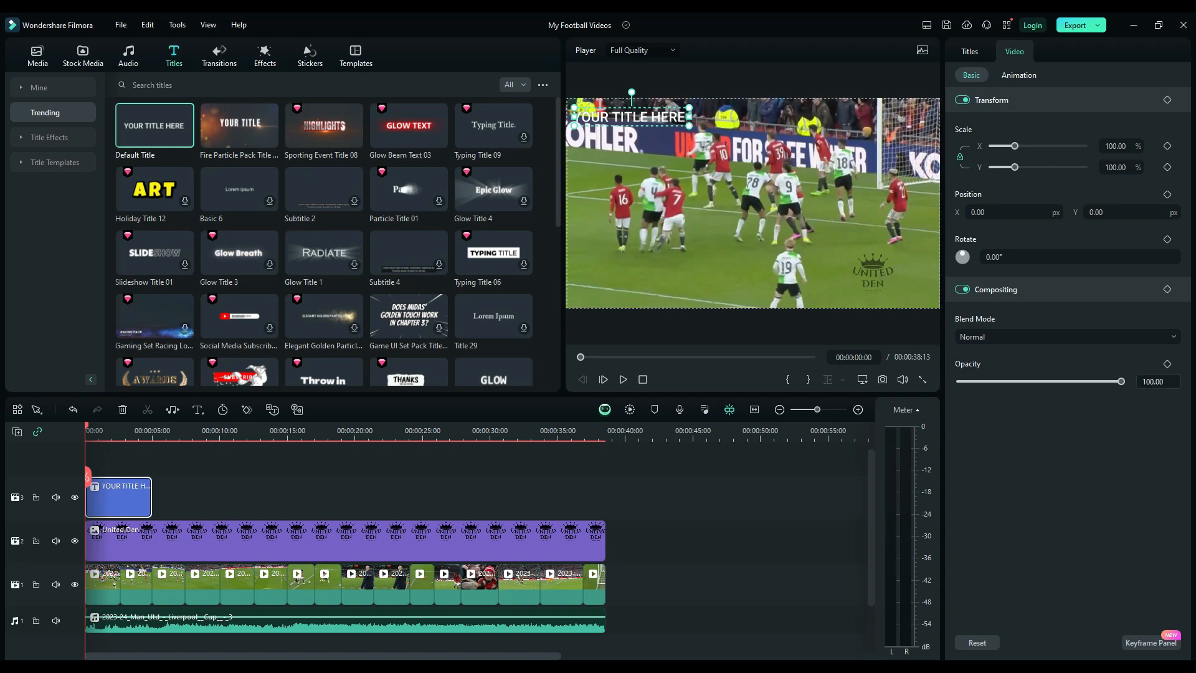
Step: Set the title's opacity to 50
left_click(1158, 381)
type("50")
key("Return")
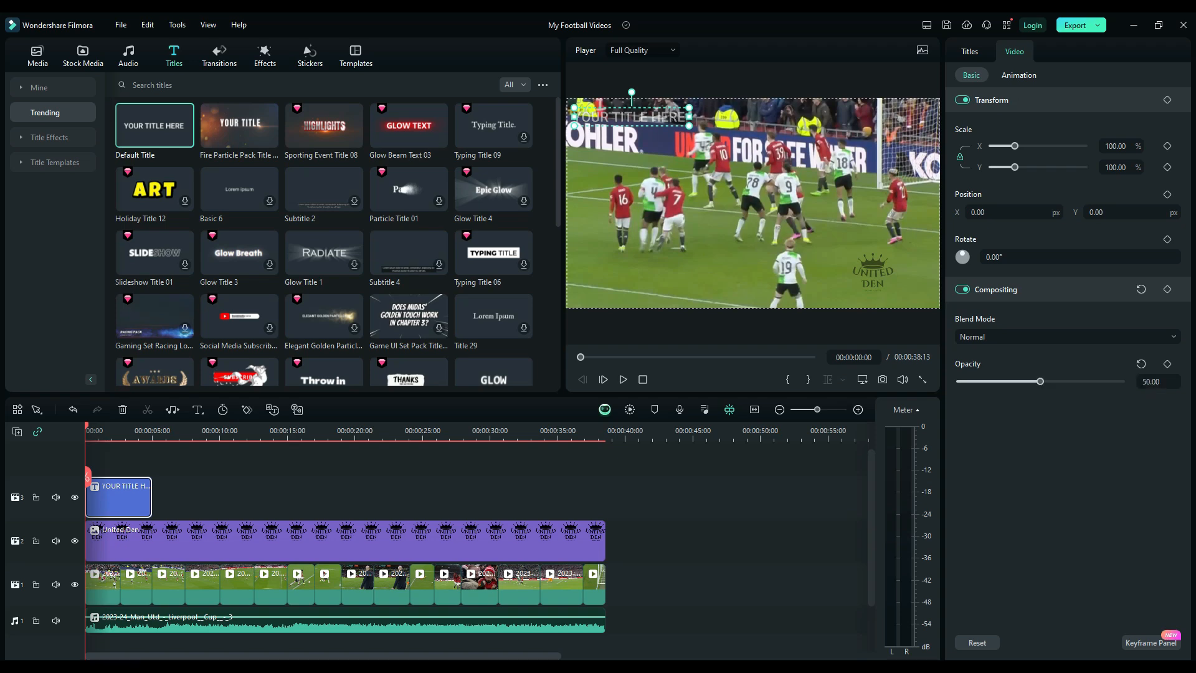
Step: Replace the title's placeholder text with "Liverpool"
left_click(970, 52)
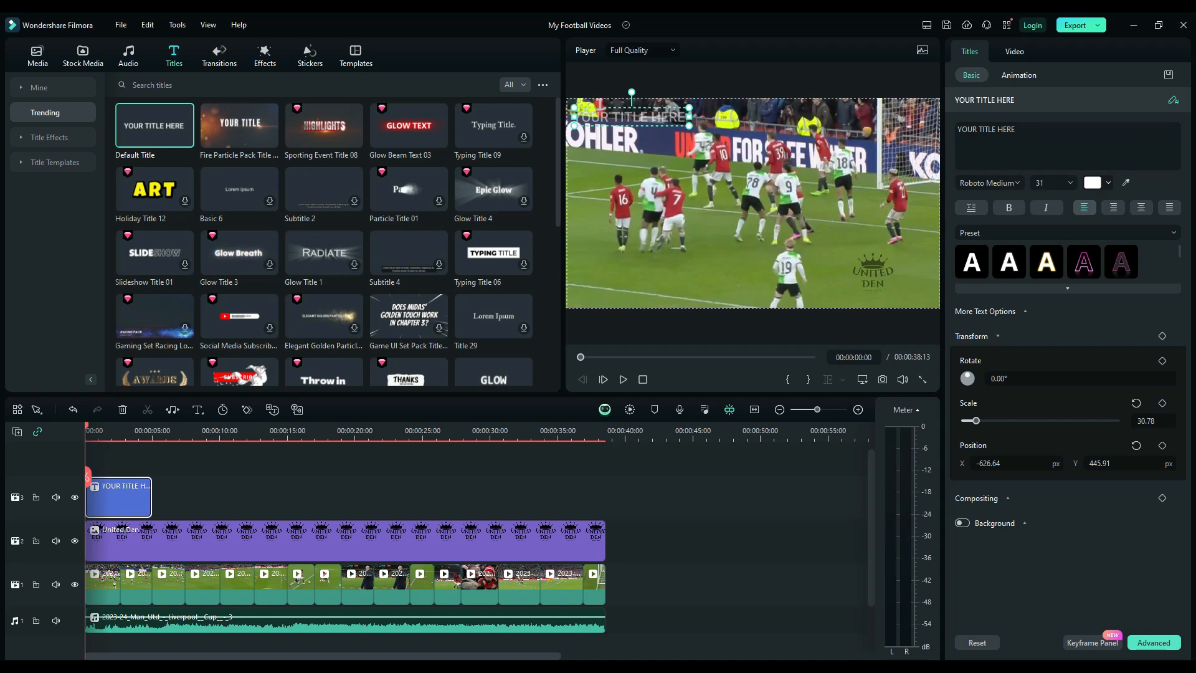
left_click(998, 131)
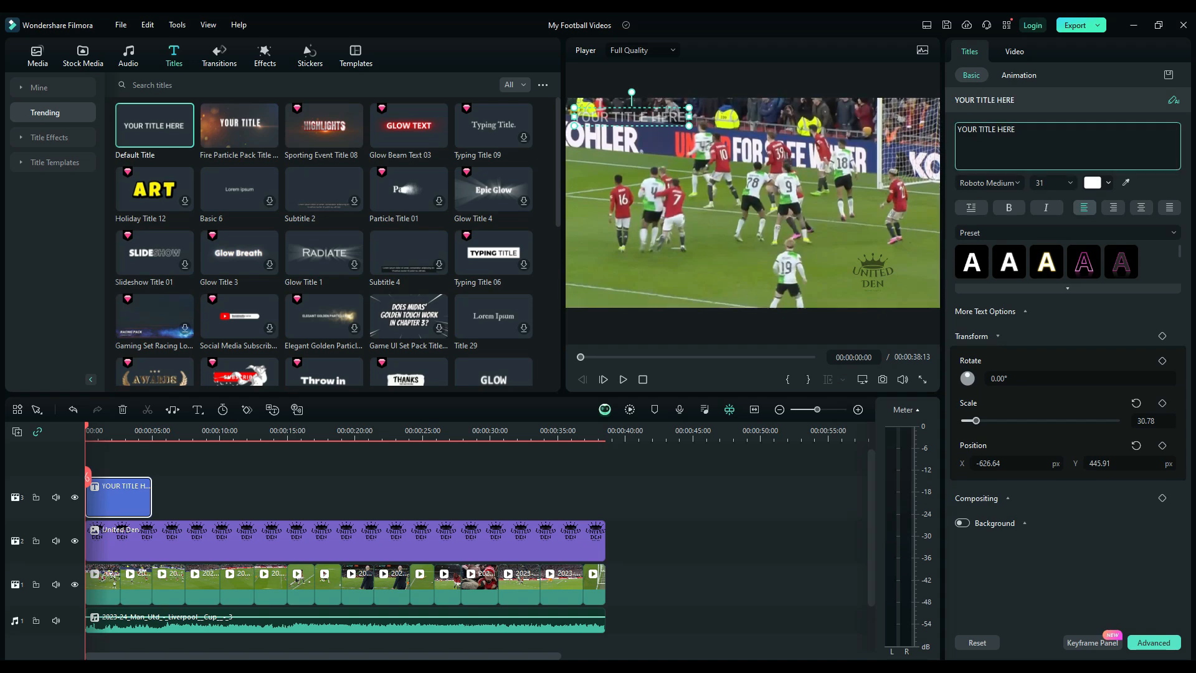
left_click_drag(1017, 129, 961, 130)
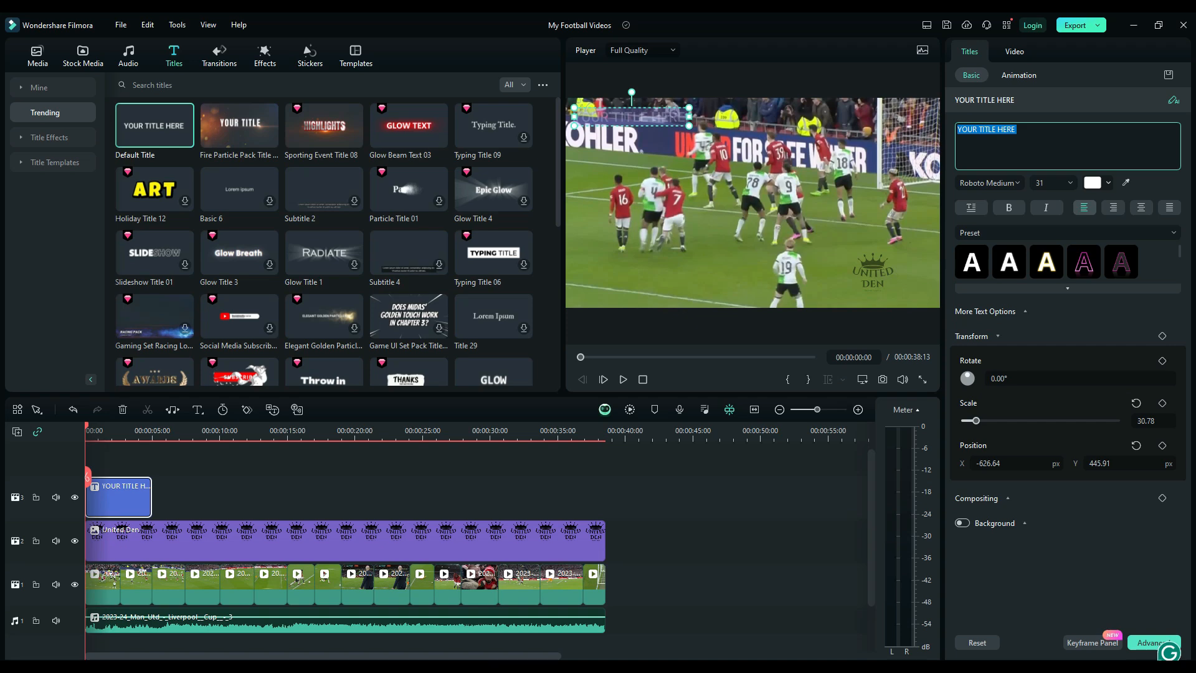
type("Liver")
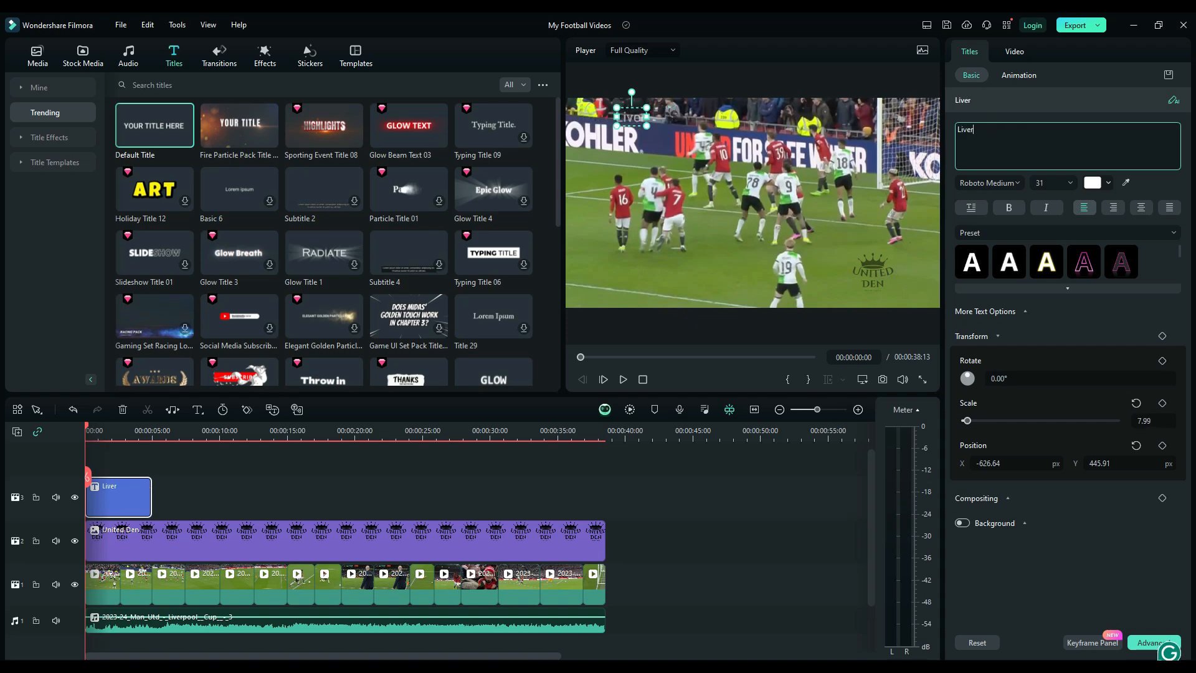
type("pool")
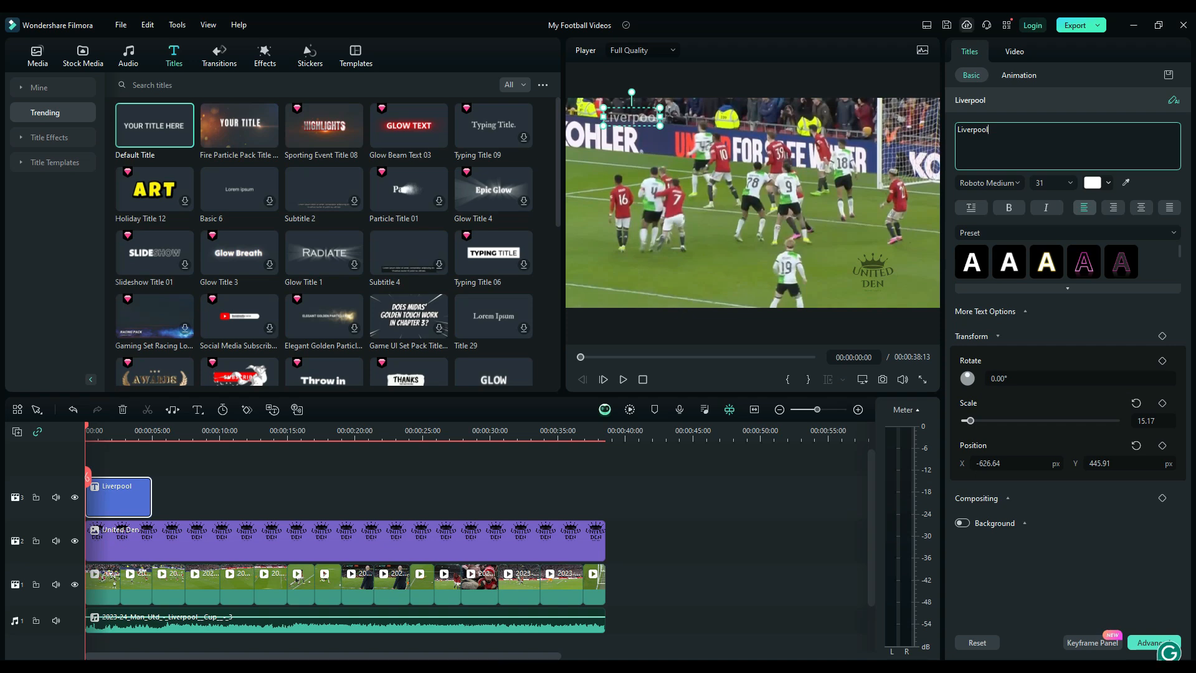
Step: Change the Liverpool title's font to Russo One
left_click(989, 183)
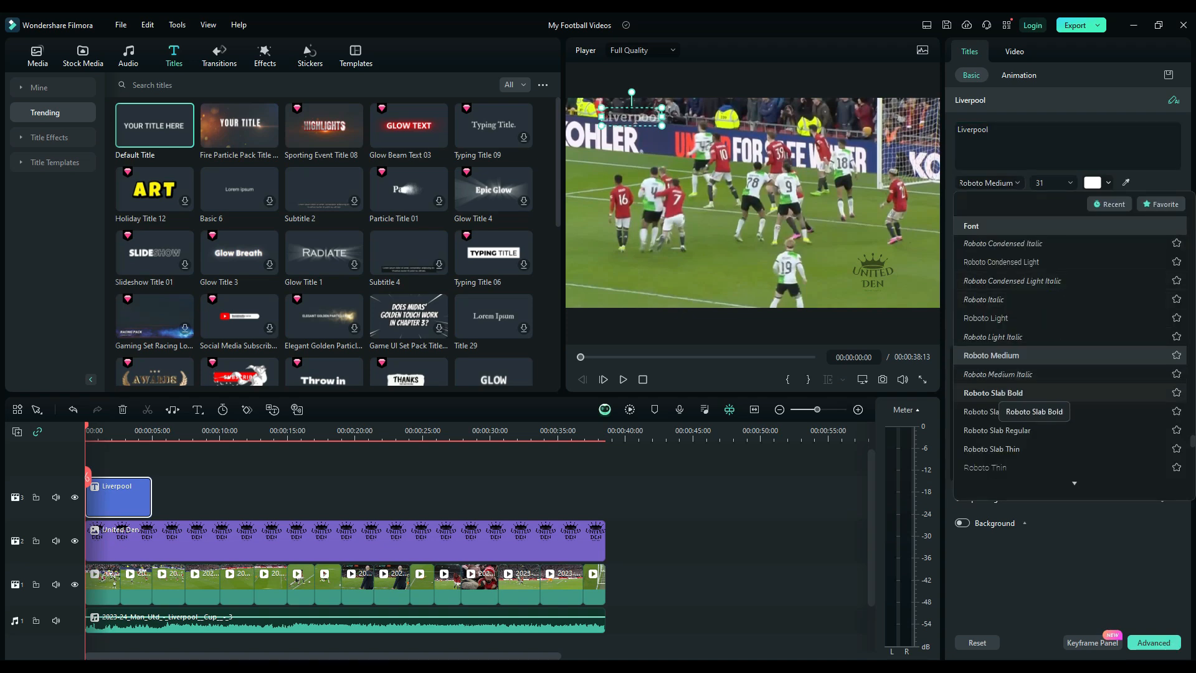
scroll(997, 411, "down", 1)
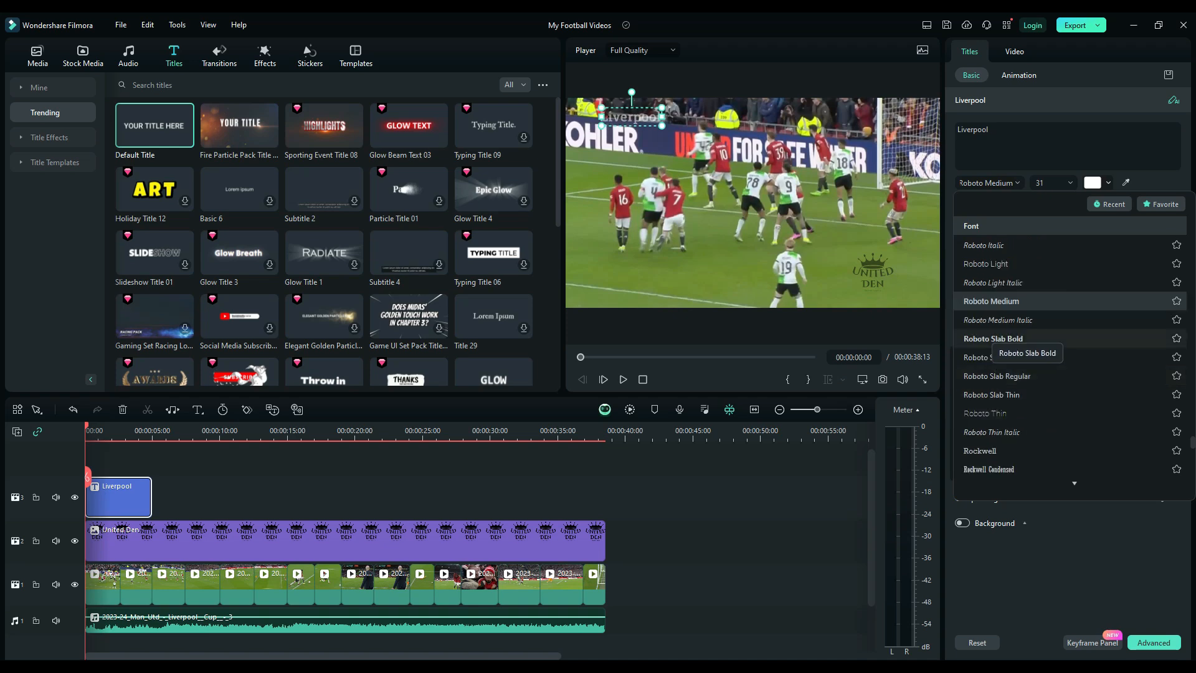
scroll(996, 423, "down", 4)
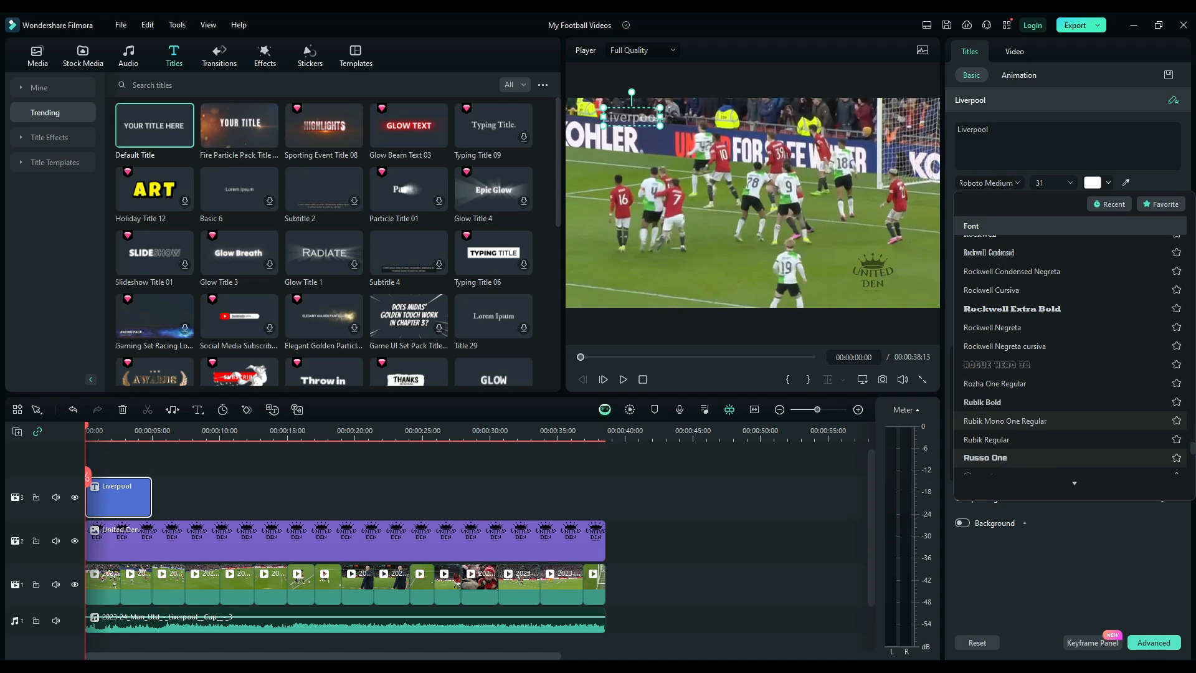
left_click(985, 458)
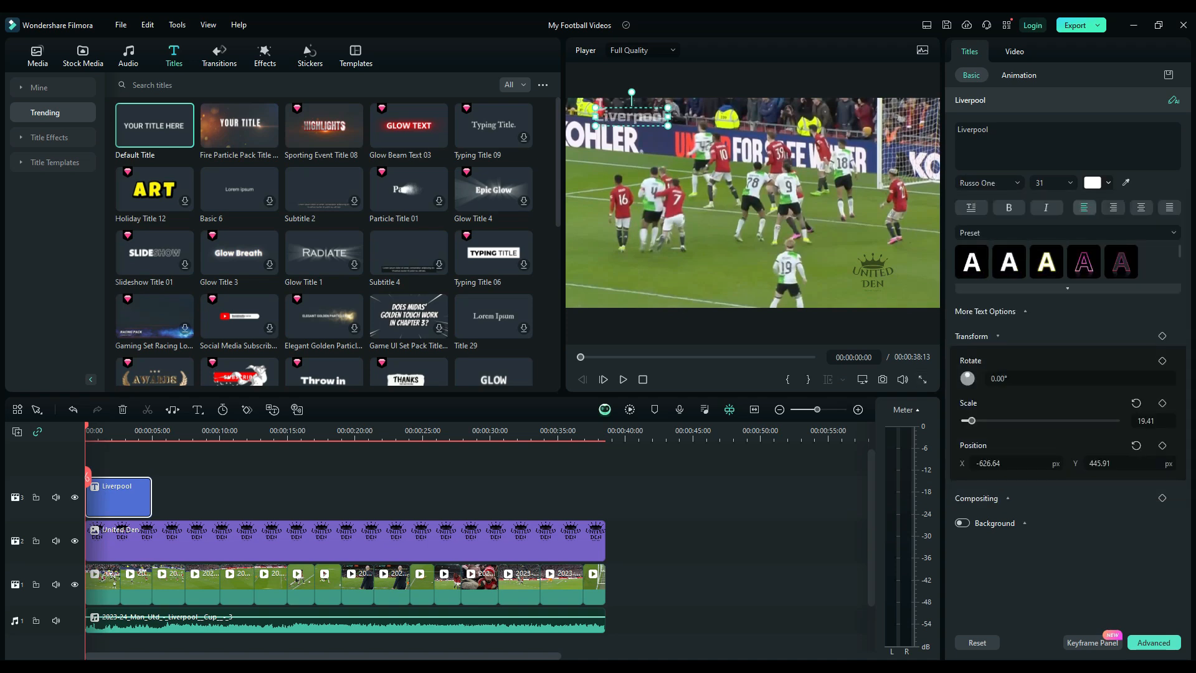
Step: Apply the last text preset, grey with a light outline, to the Liverpool title and enlarge it to a scale of about 27
left_click(1068, 288)
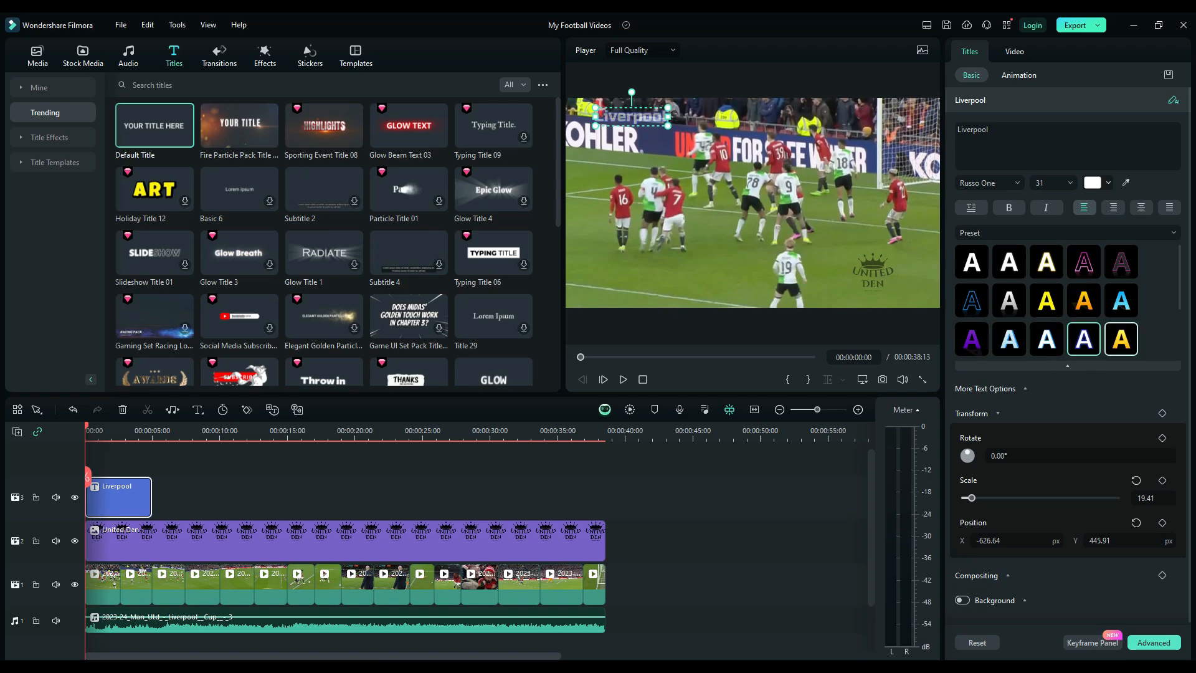
scroll(1047, 337, "down", 2)
left_click(1047, 339)
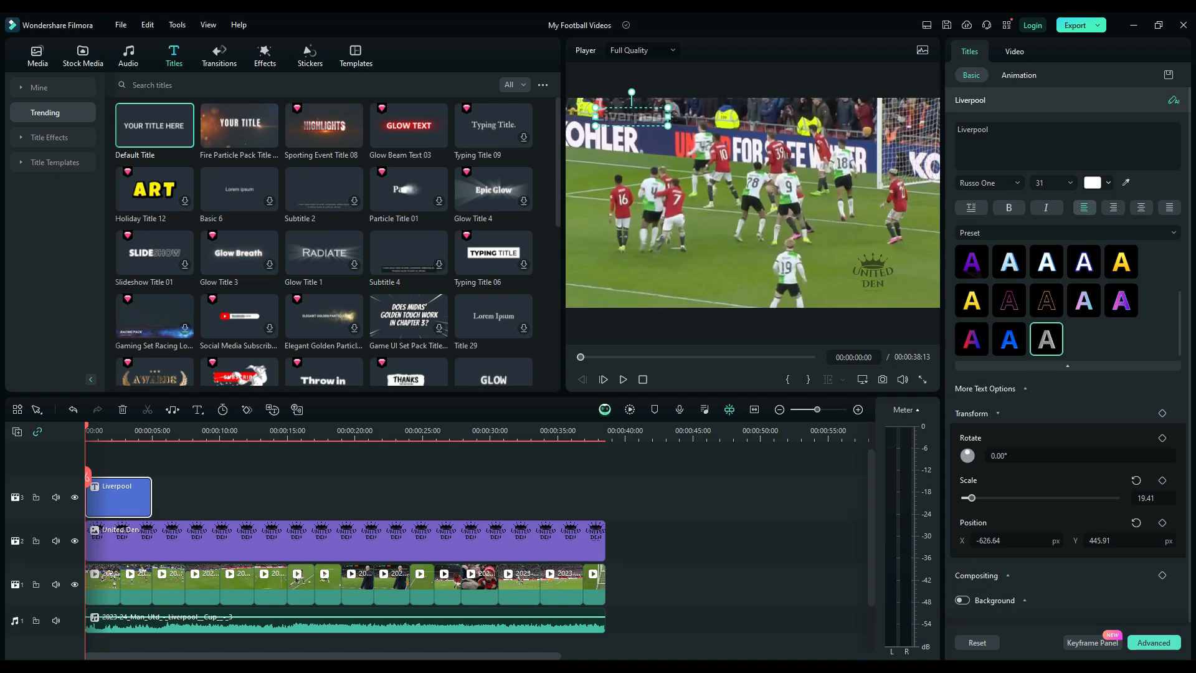
left_click_drag(668, 126, 695, 133)
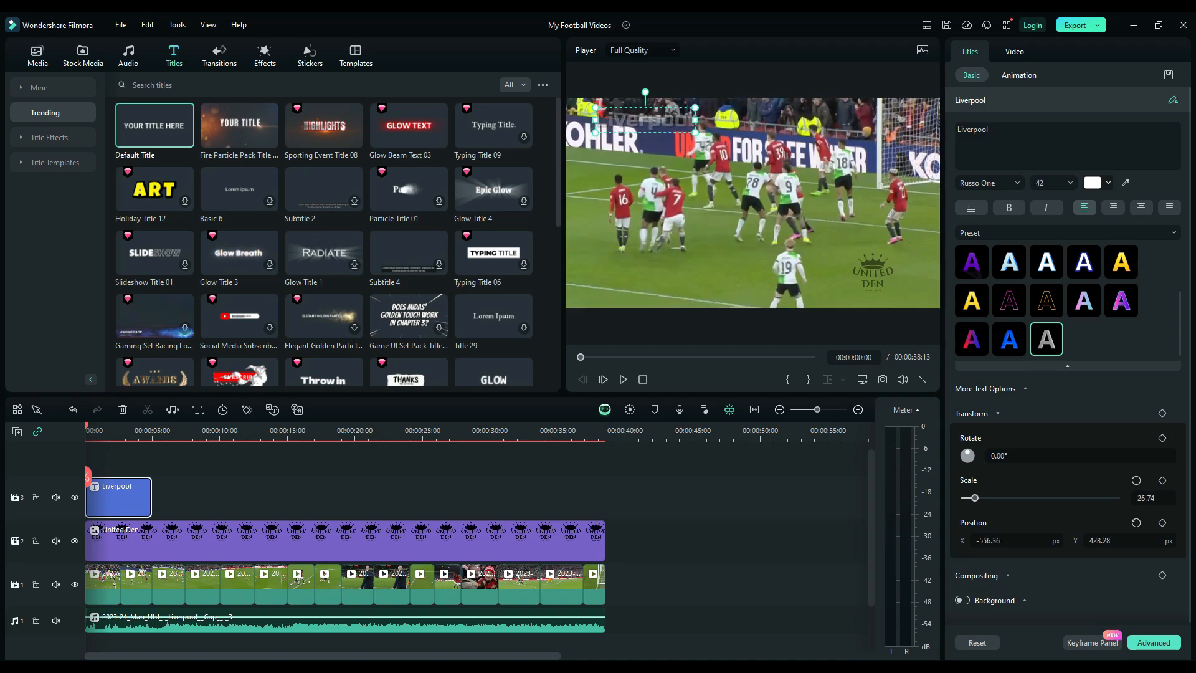
Step: Extend the Liverpool title to the end of the video clips and play back the timeline to check it
left_click(623, 379)
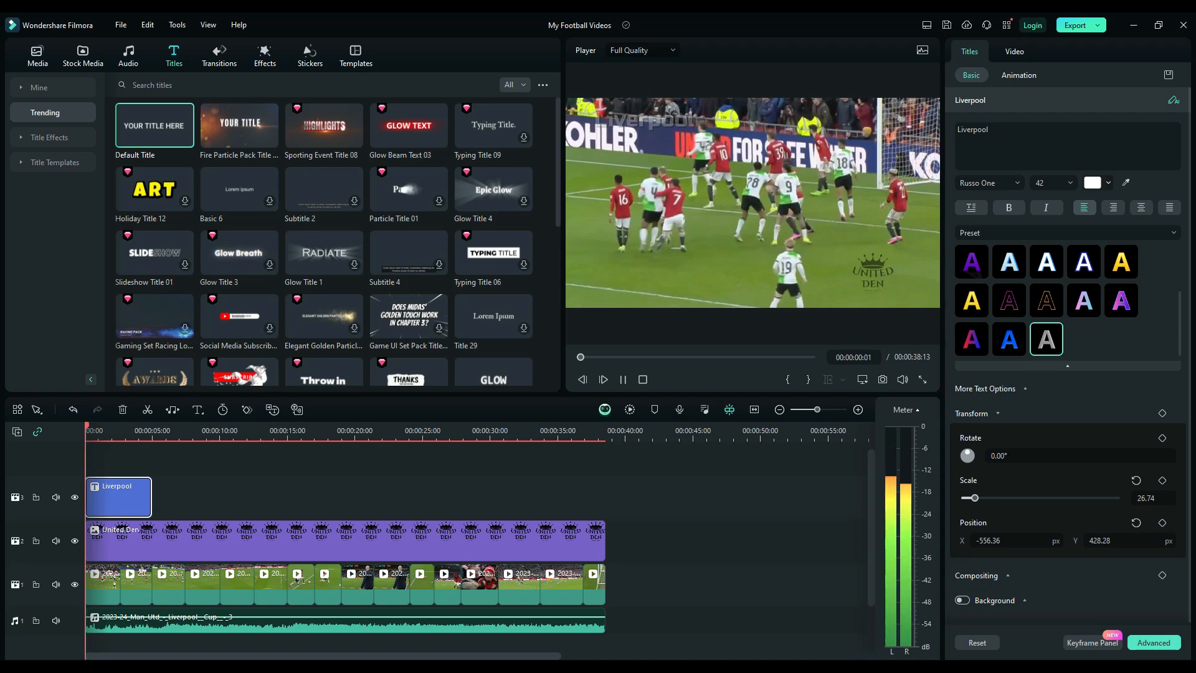
key("space")
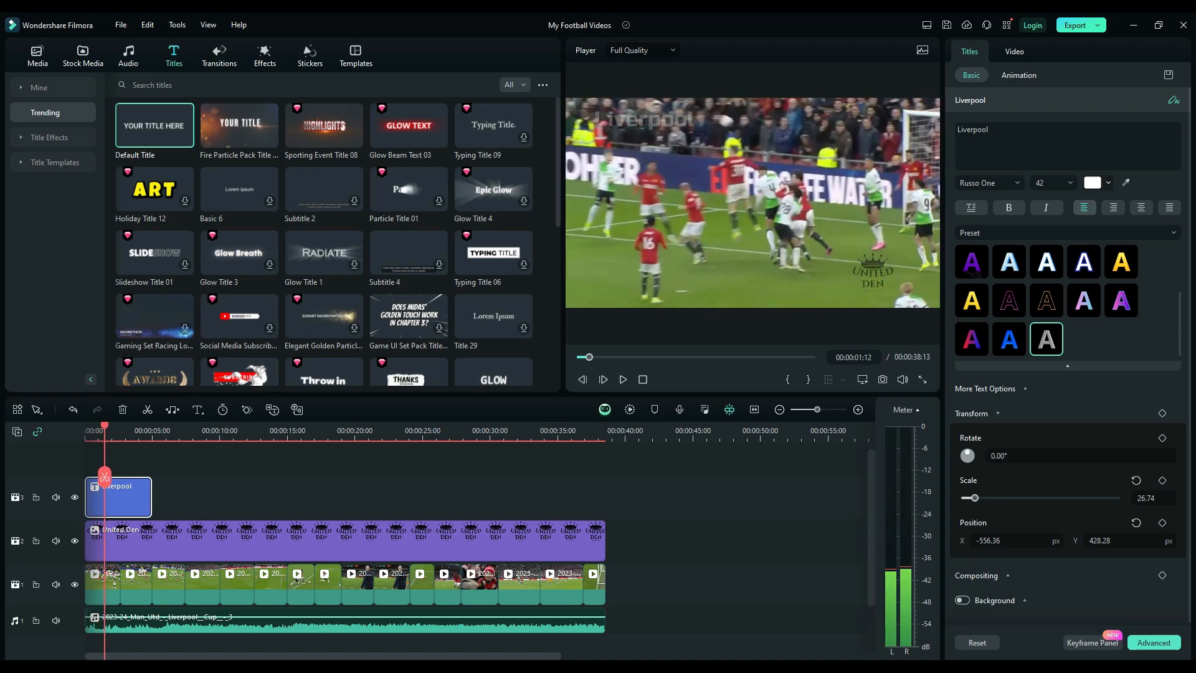
left_click_drag(151, 497, 604, 498)
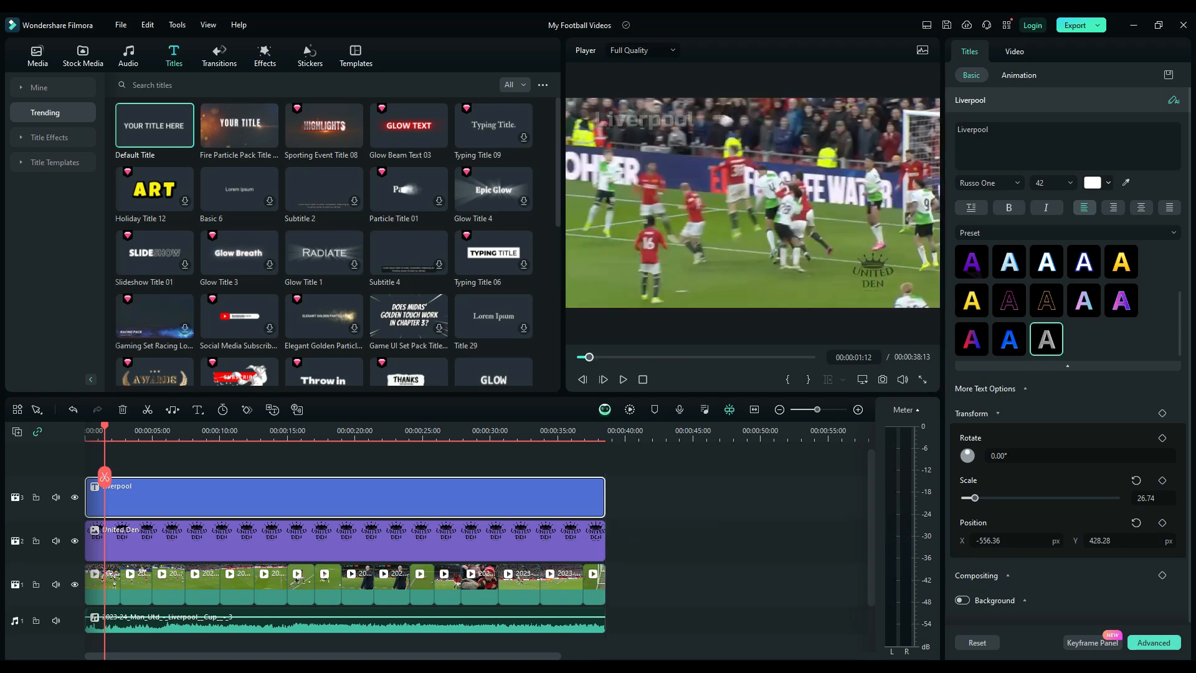
key("space")
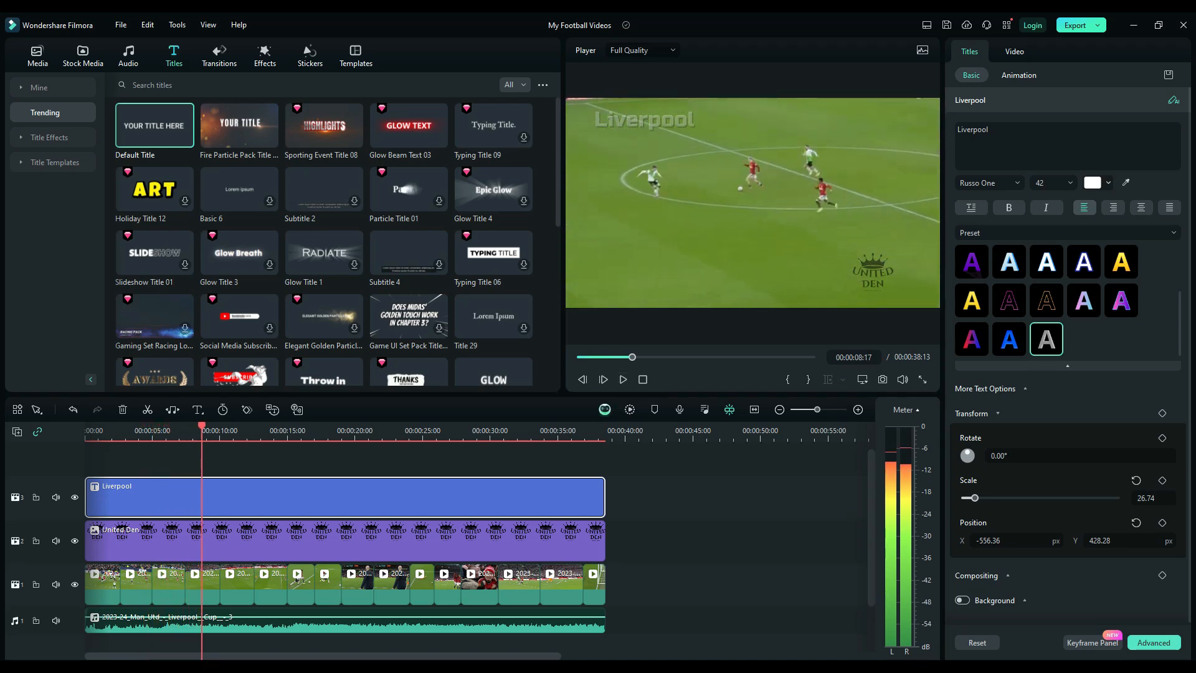
key("space")
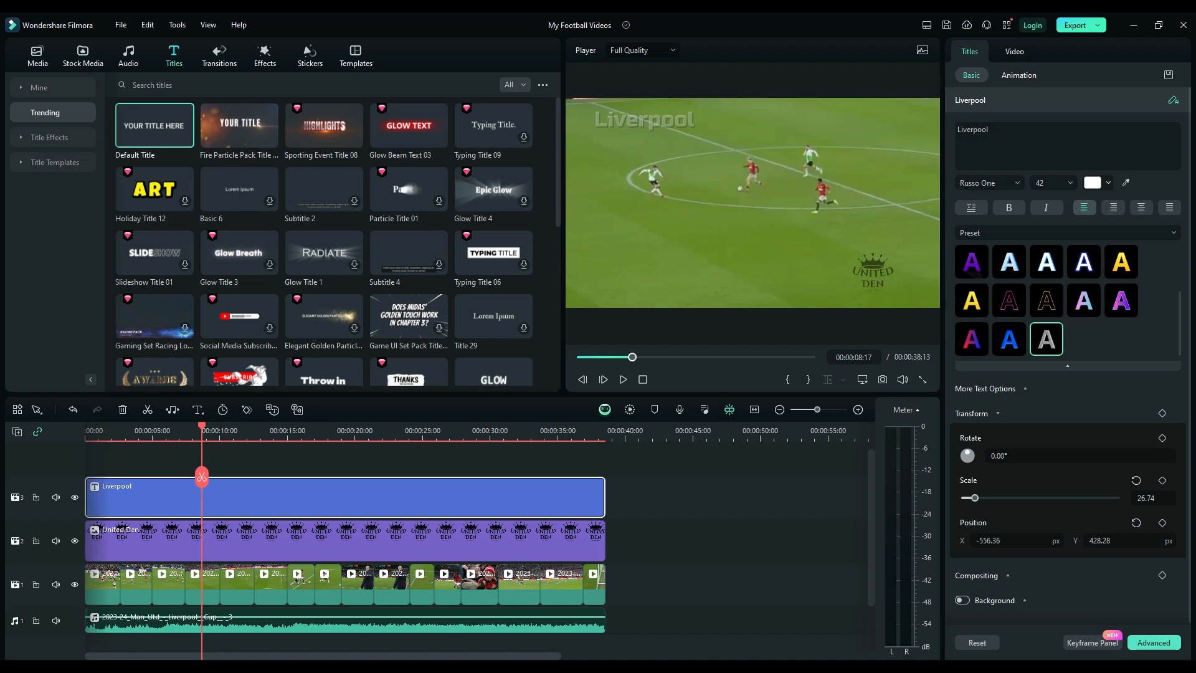
Step: Review the Crop and Zoom framing of the first video clip, keeping its 16:9 crop
left_click(741, 236)
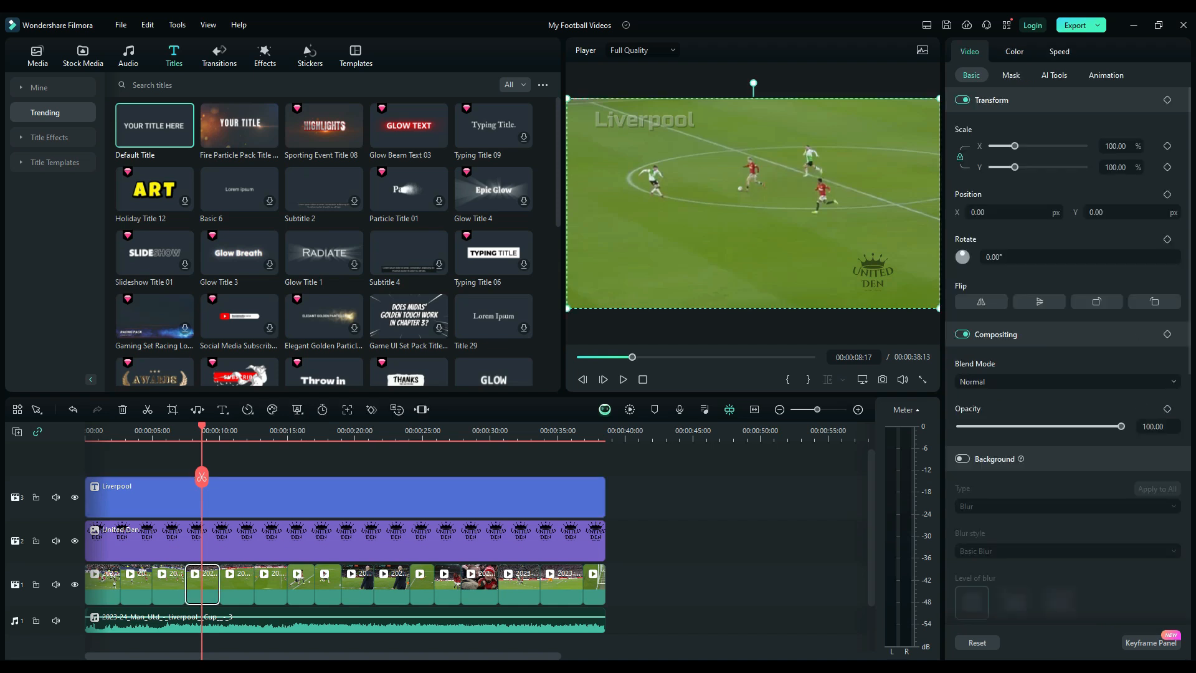
key("Escape")
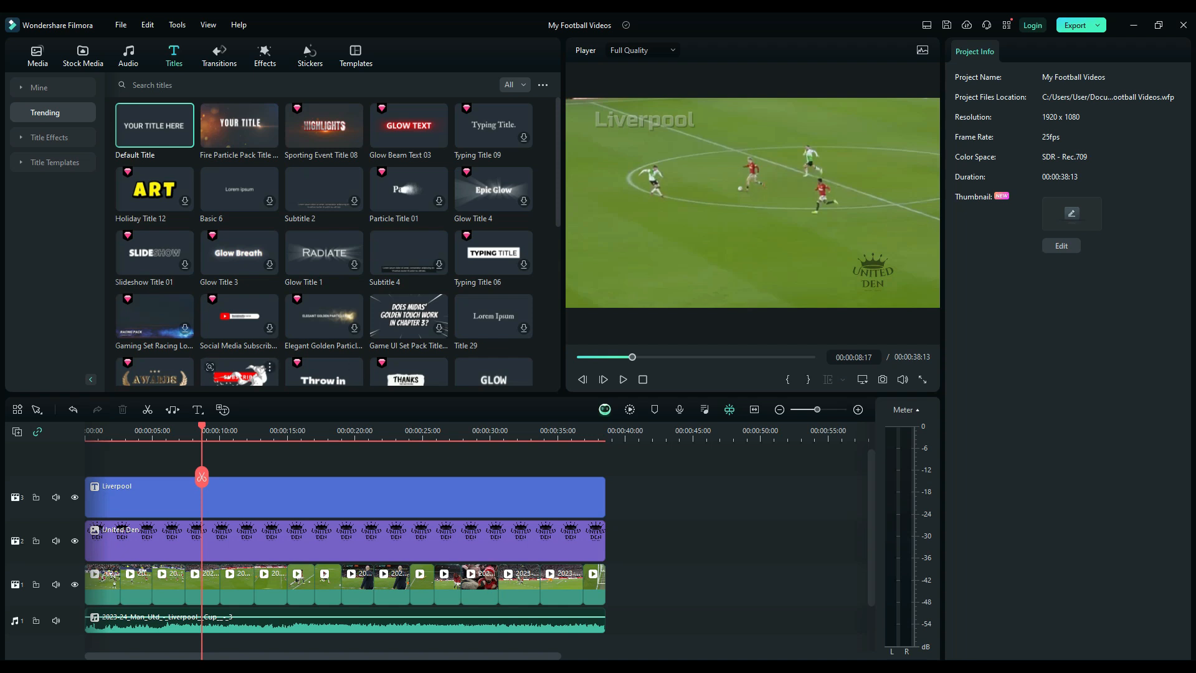
key("Home")
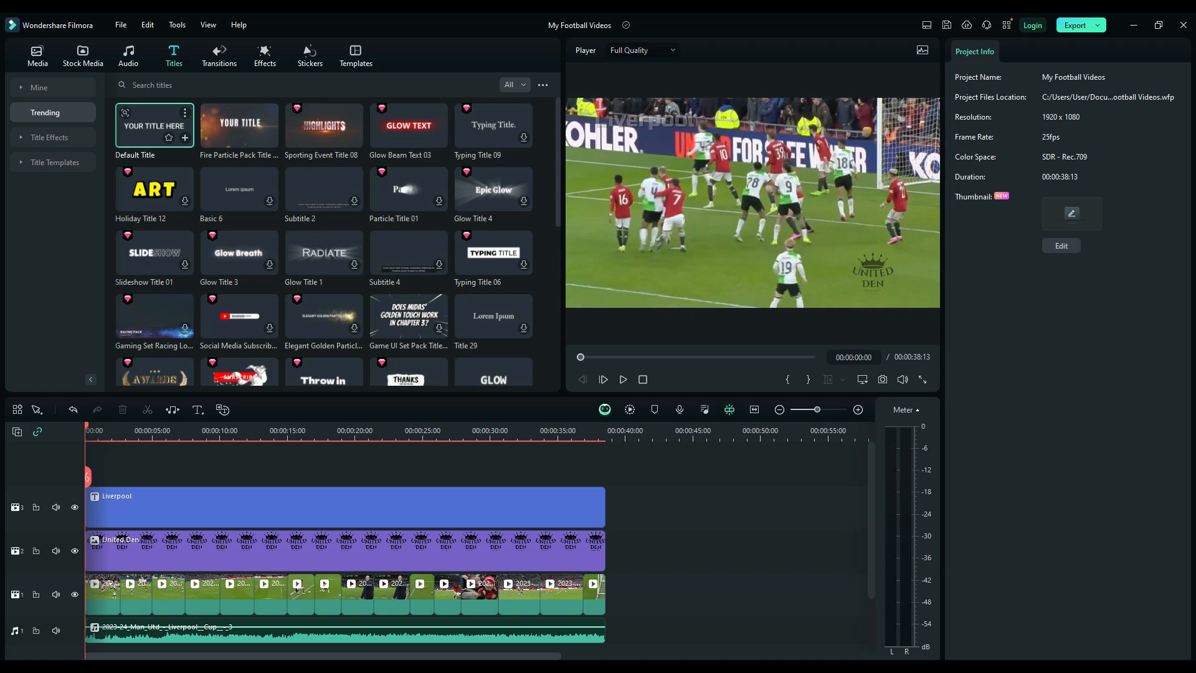
left_click(654, 258)
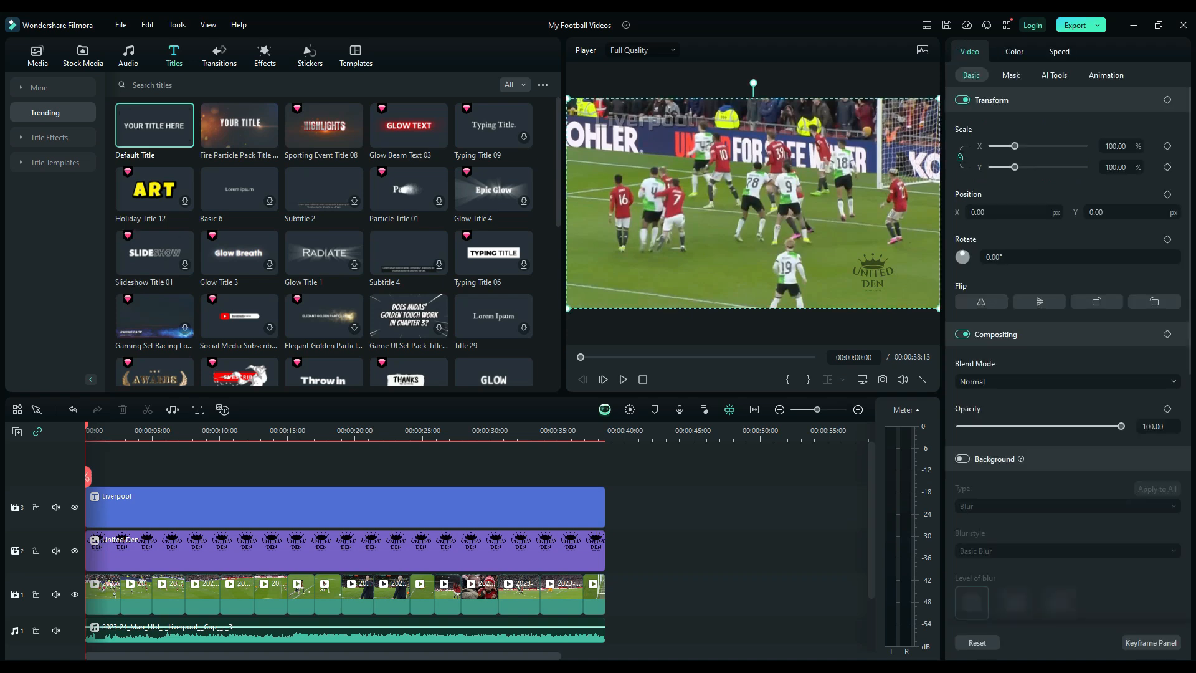
right_click(655, 258)
right_click(100, 594)
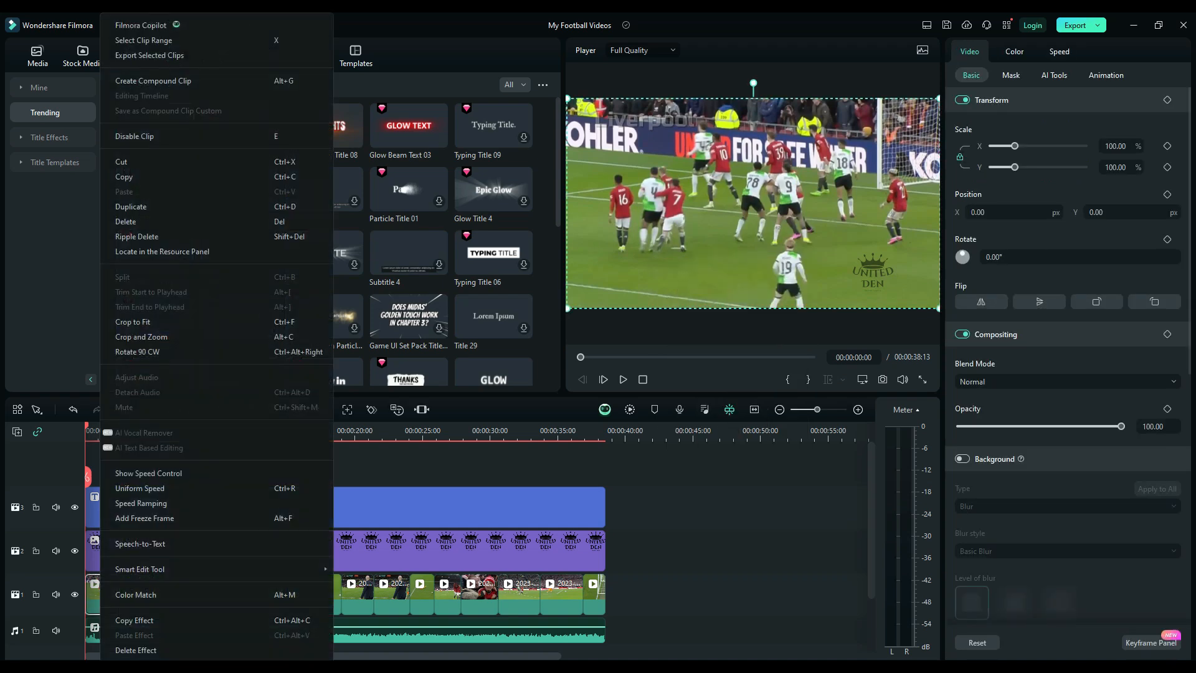
left_click(149, 337)
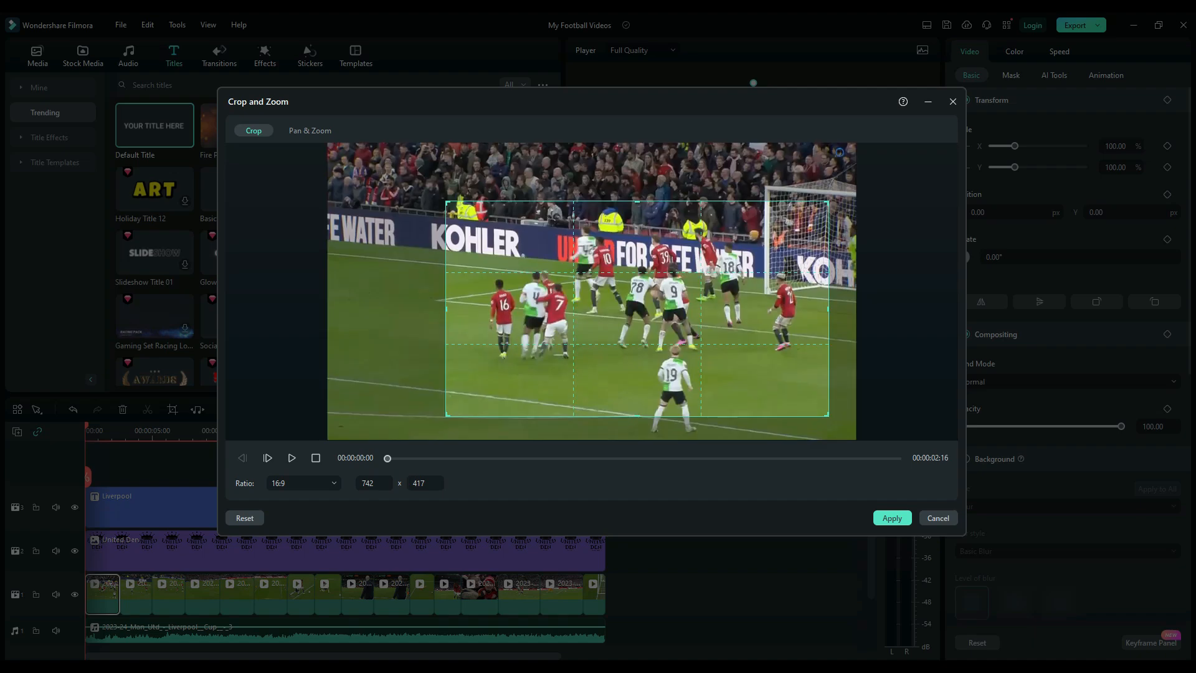
left_click(892, 518)
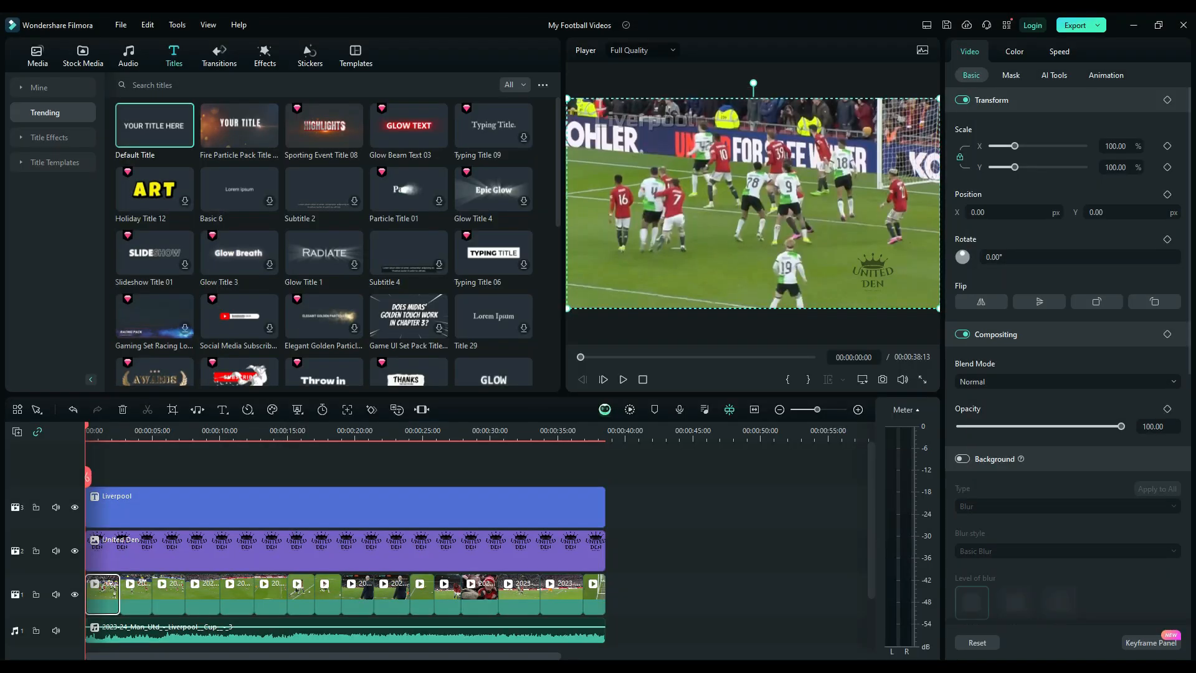
left_click(686, 548)
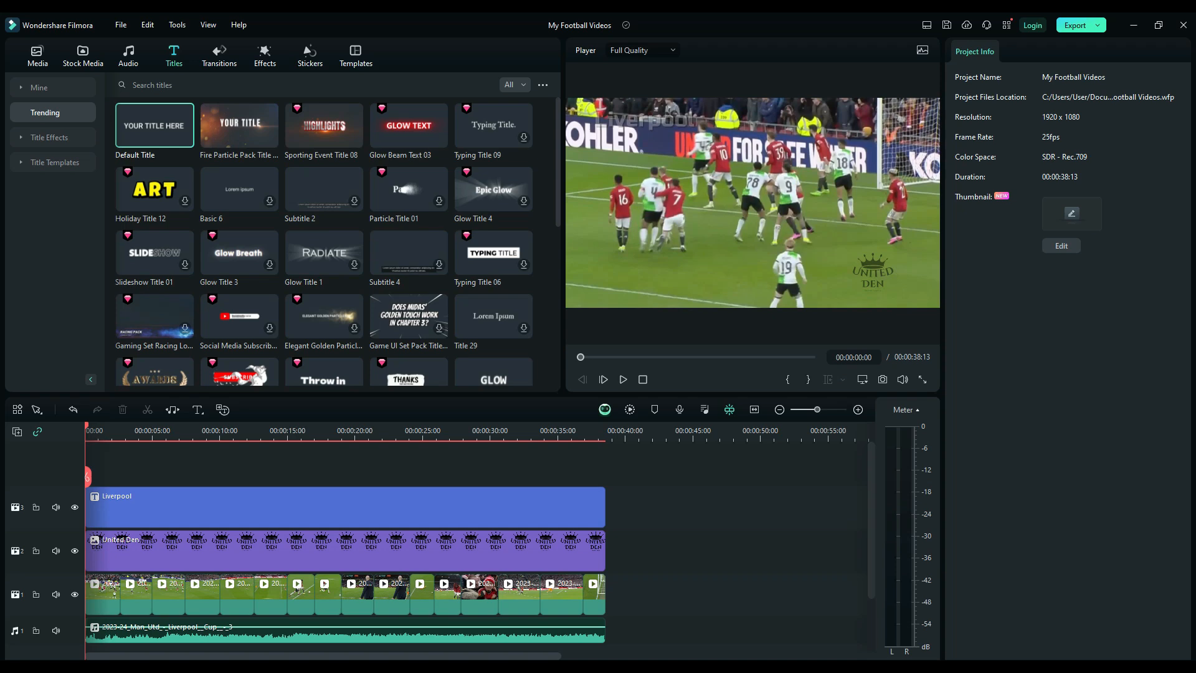
Step: Play the footage from about 17 seconds and review the Pan & Zoom framing of the clip starting at 00:00:17:00
left_click_drag(88, 477, 322, 477)
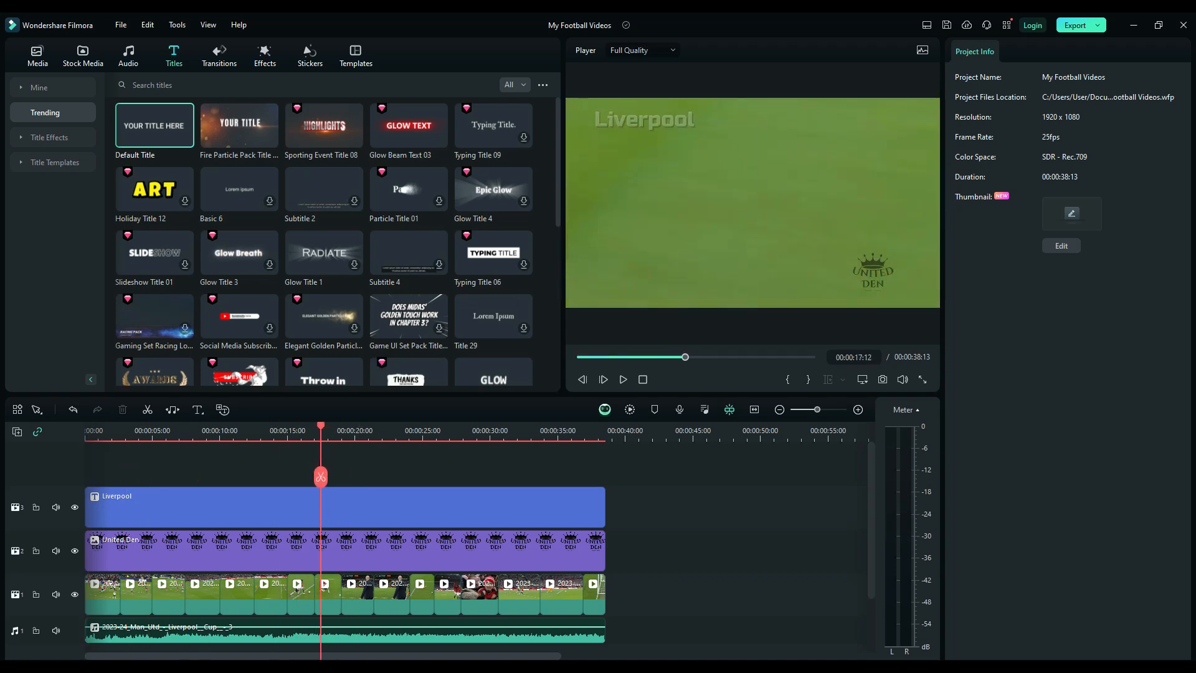
key("space")
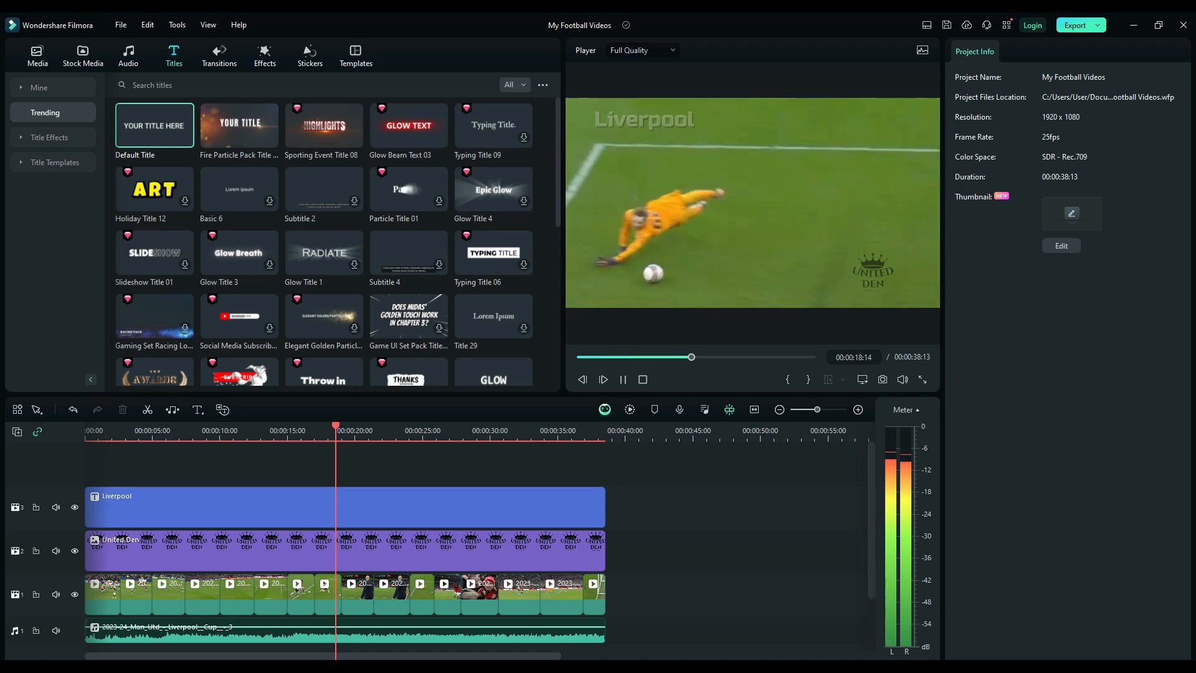
key("space")
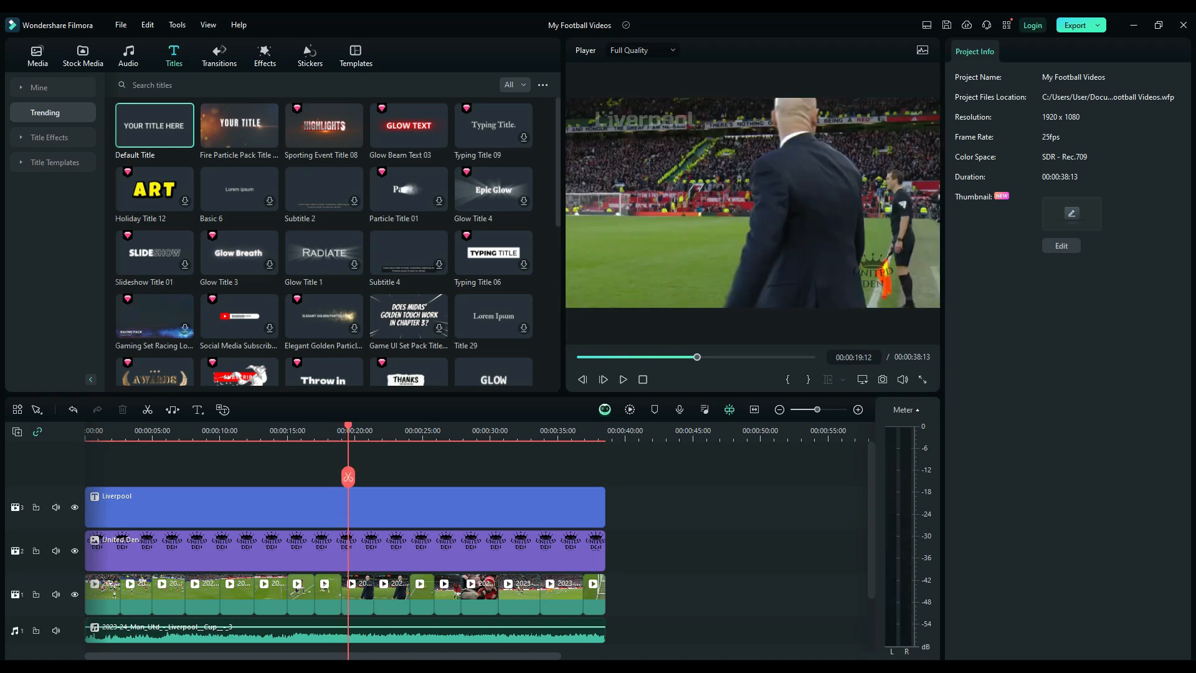
left_click(316, 592)
right_click(330, 592)
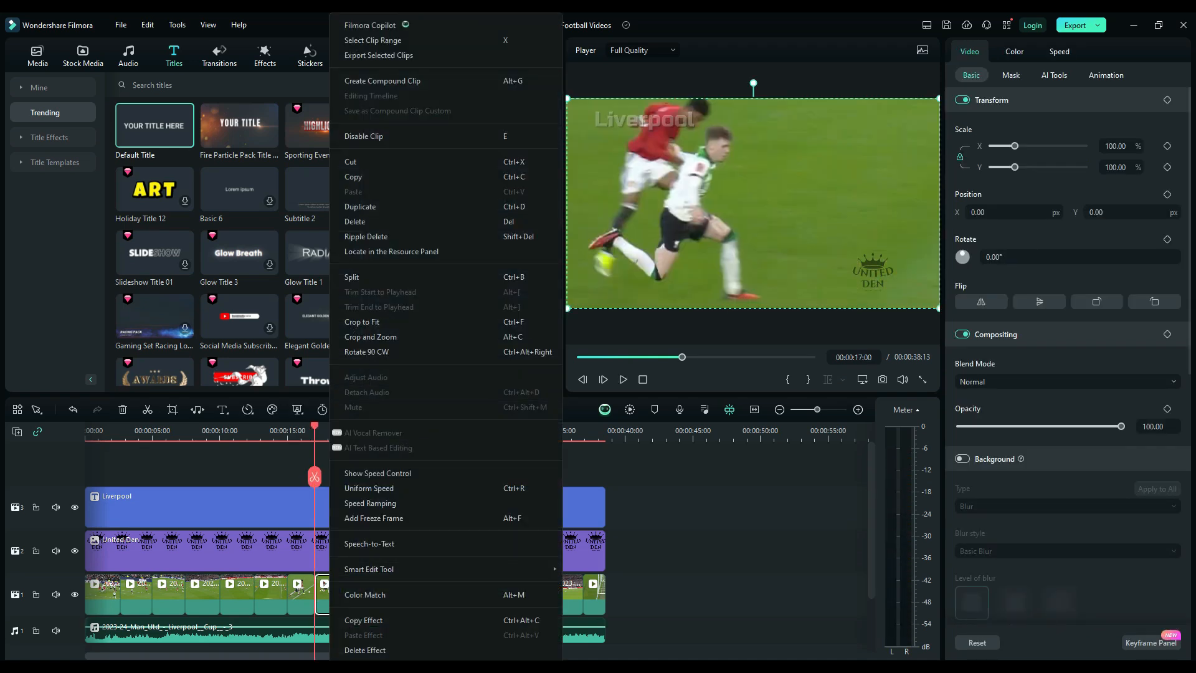
left_click(374, 336)
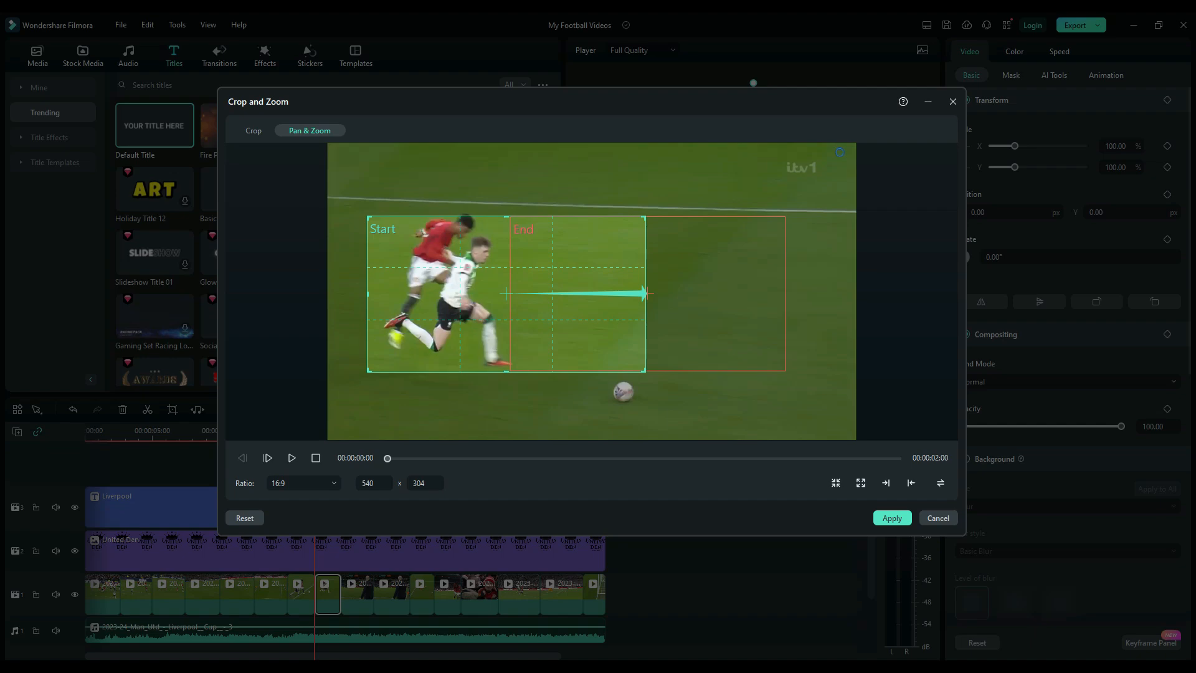
left_click(892, 518)
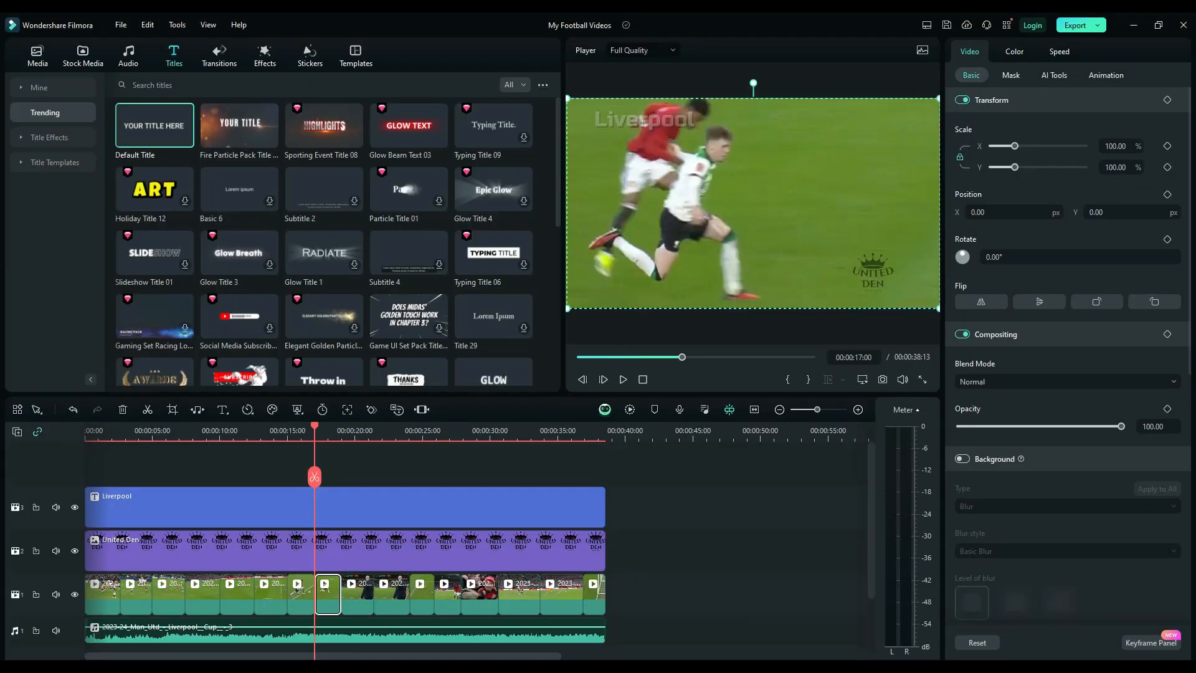
Step: Review the crop framing of the clip starting at 00:00:30:15 without changing it
double_click(530, 593)
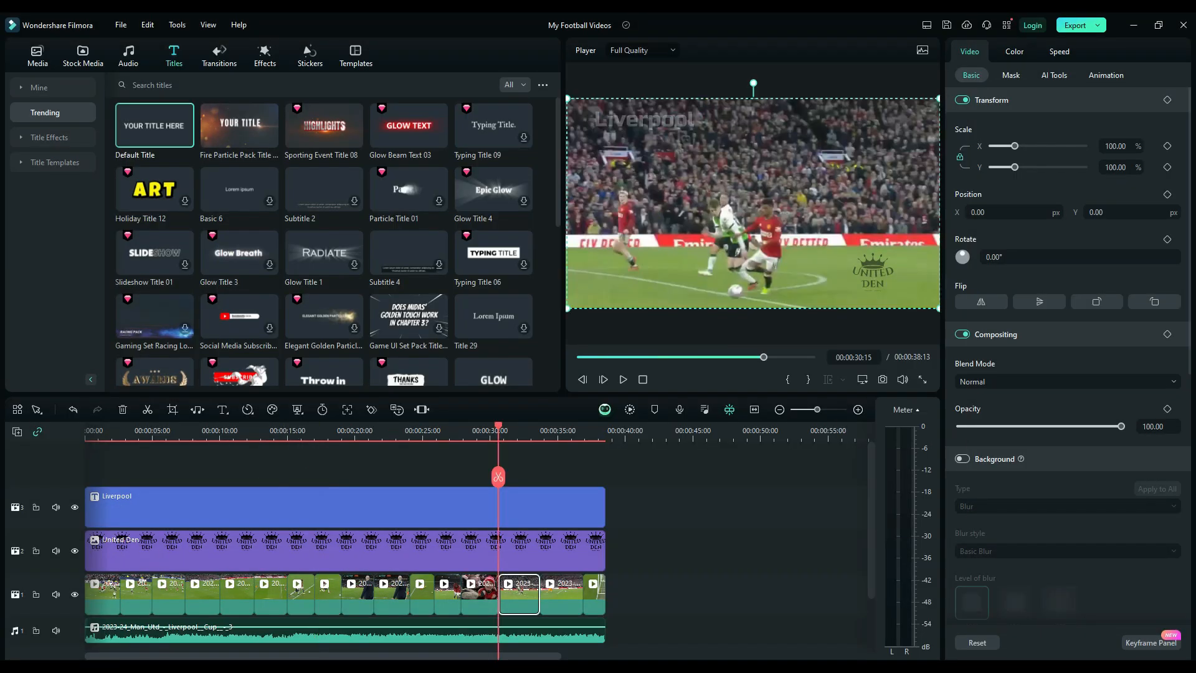
right_click(530, 593)
left_click(572, 336)
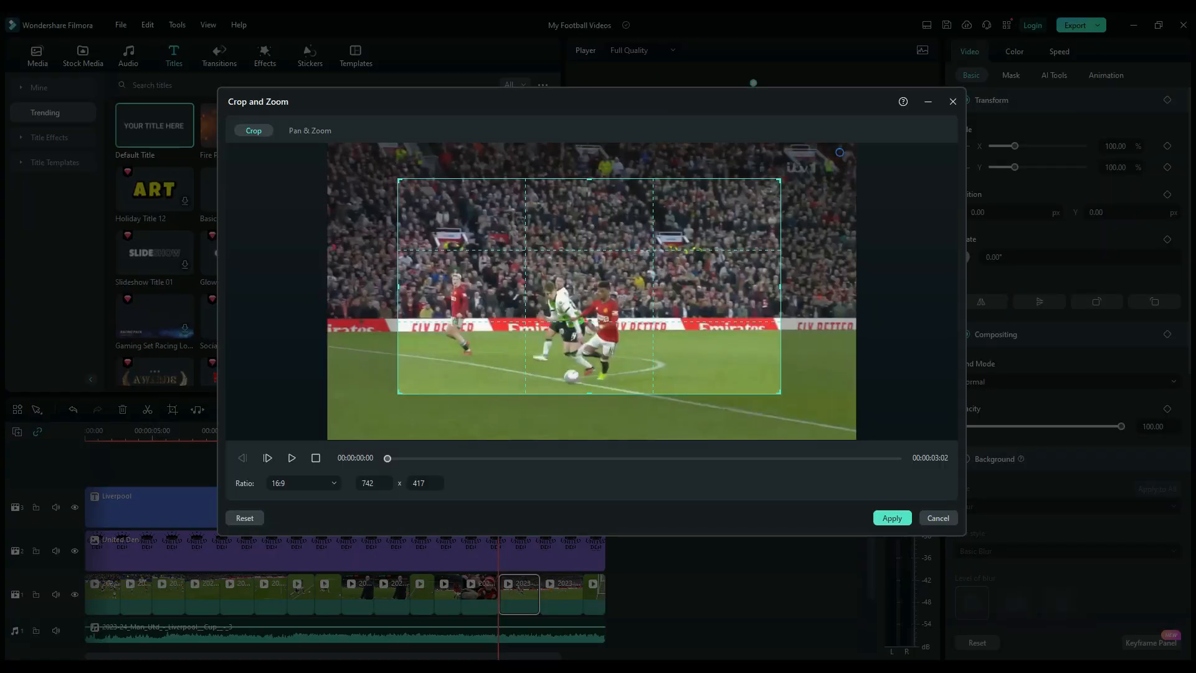
left_click(939, 518)
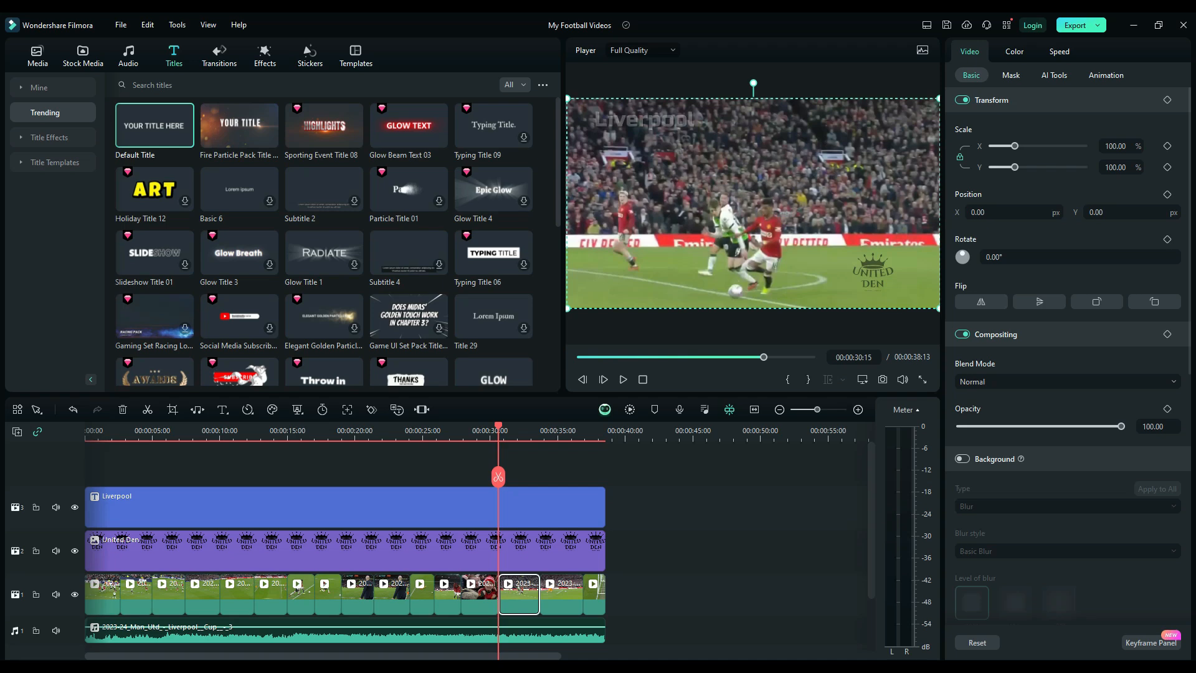
left_click(716, 548)
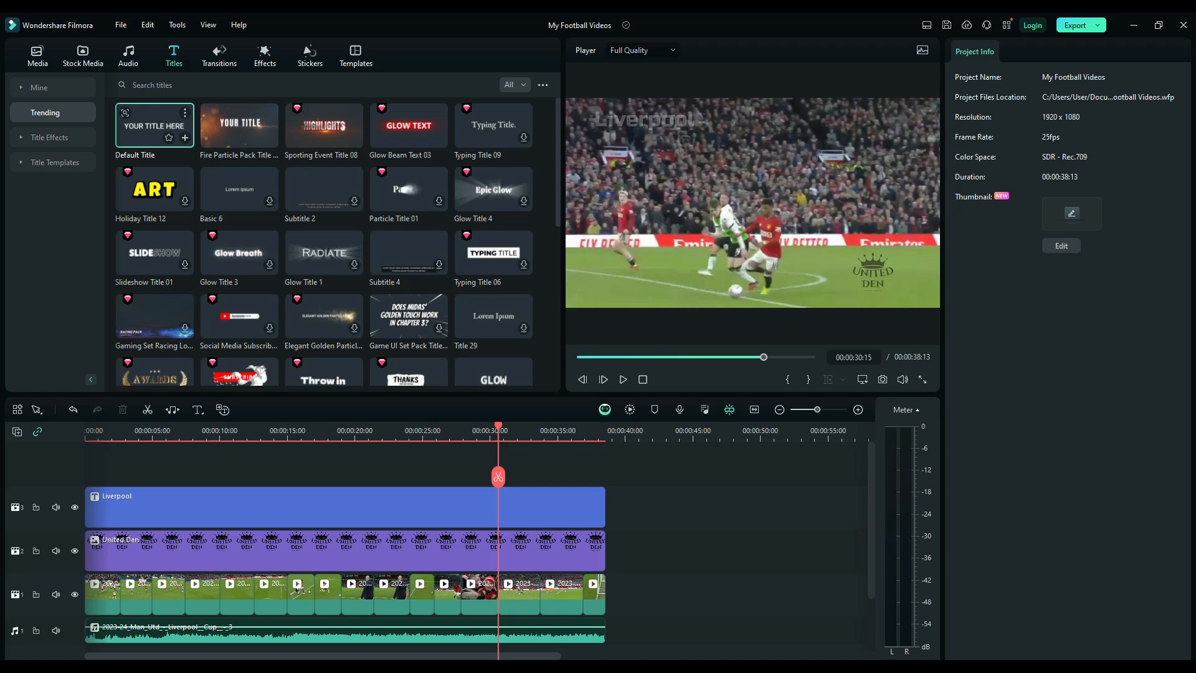
Step: Add a Default Title on a new fourth track at 00:00:30:15, scaled to about 52 in the lower middle of the frame
left_click_drag(155, 126, 503, 463)
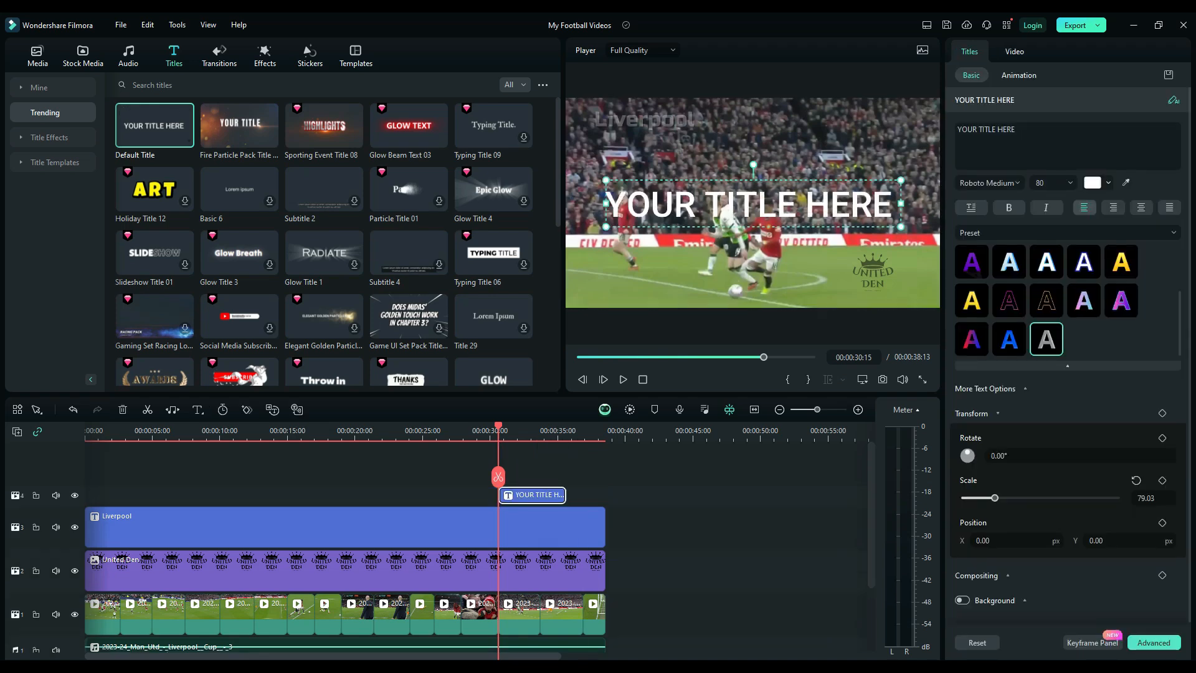
left_click_drag(901, 180, 802, 196)
left_click_drag(704, 215, 735, 279)
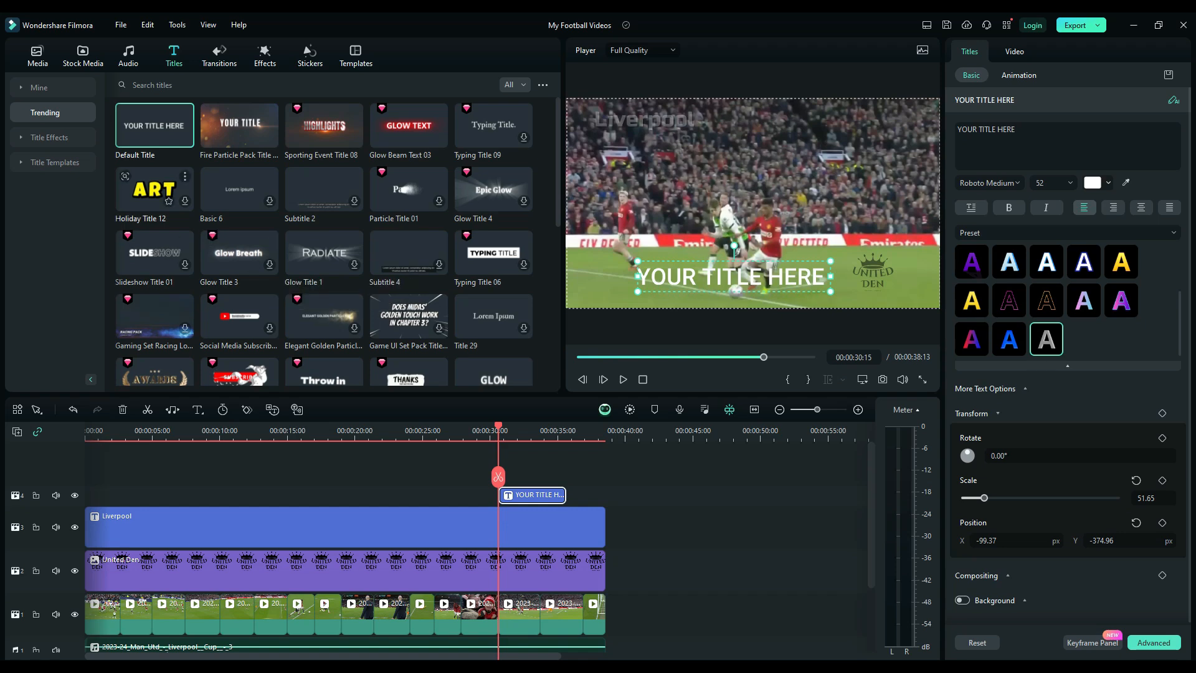
Step: Preview Holiday Title 12 over the footage and delete the Default Title clip from the fourth track
left_click(155, 189)
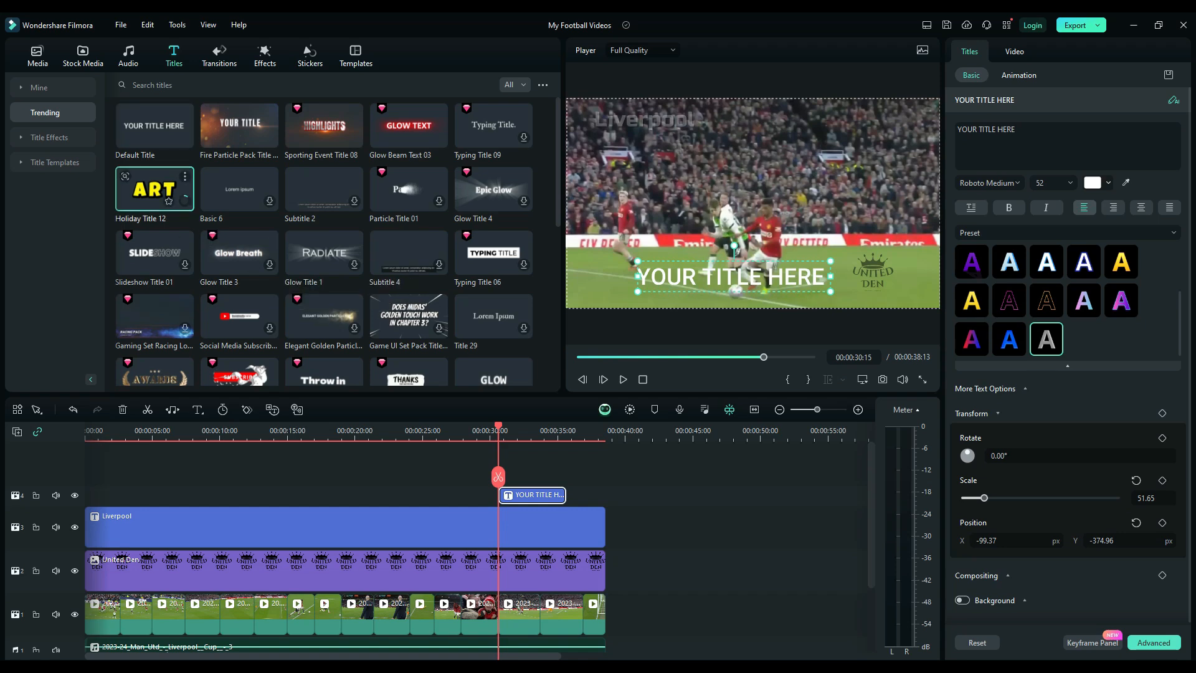
scroll(240, 249, "down", 3)
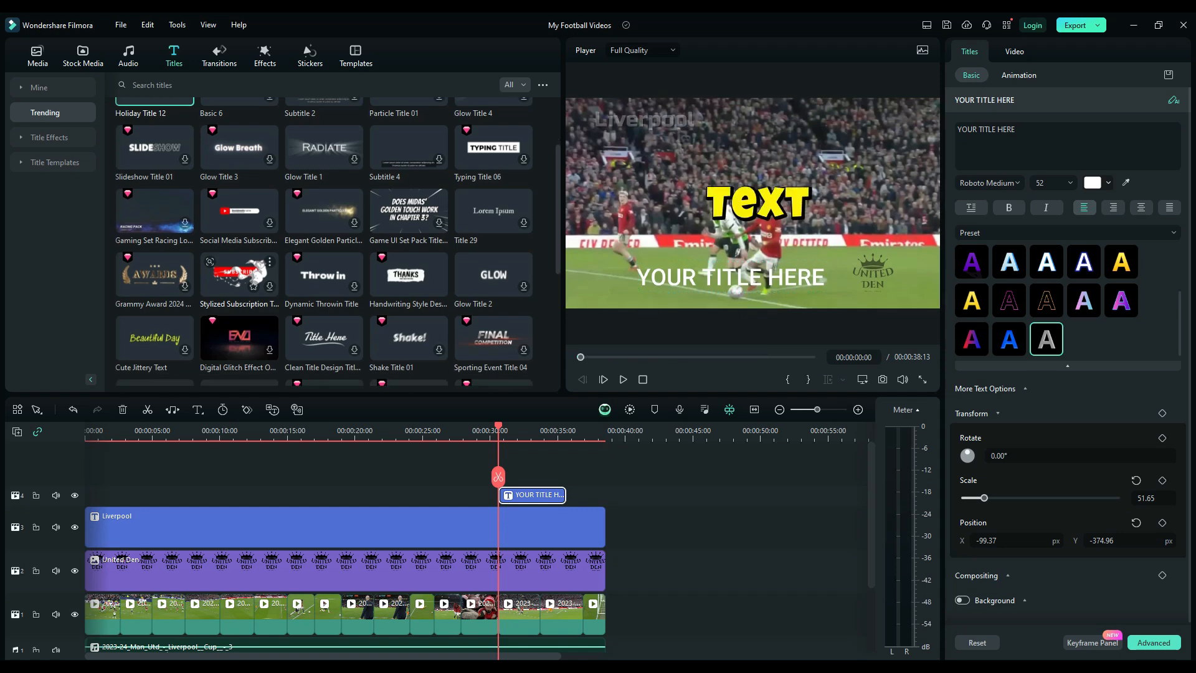
scroll(240, 249, "down", 5)
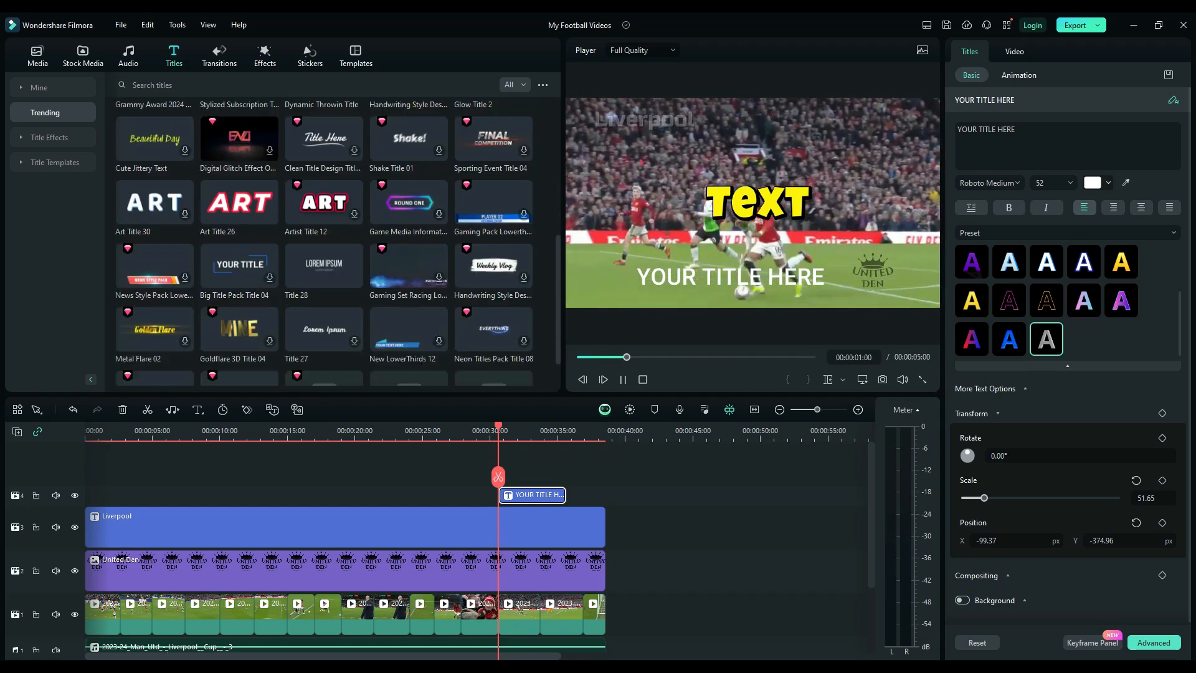
scroll(324, 243, "up", 8)
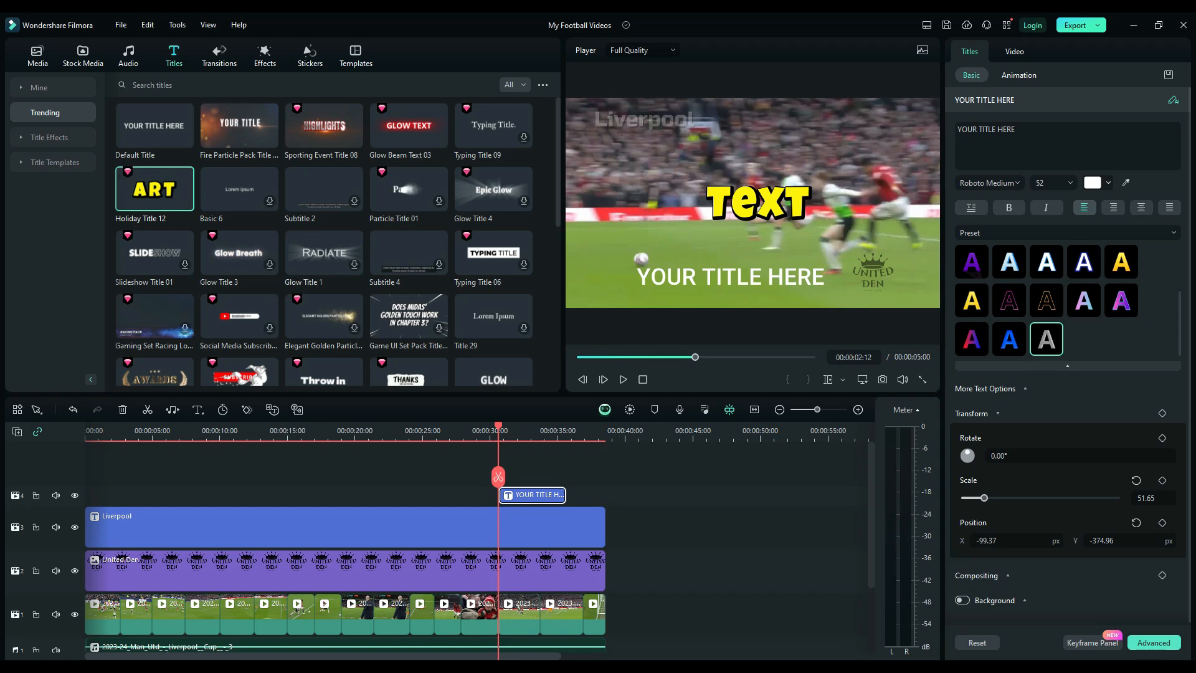
left_click(679, 523)
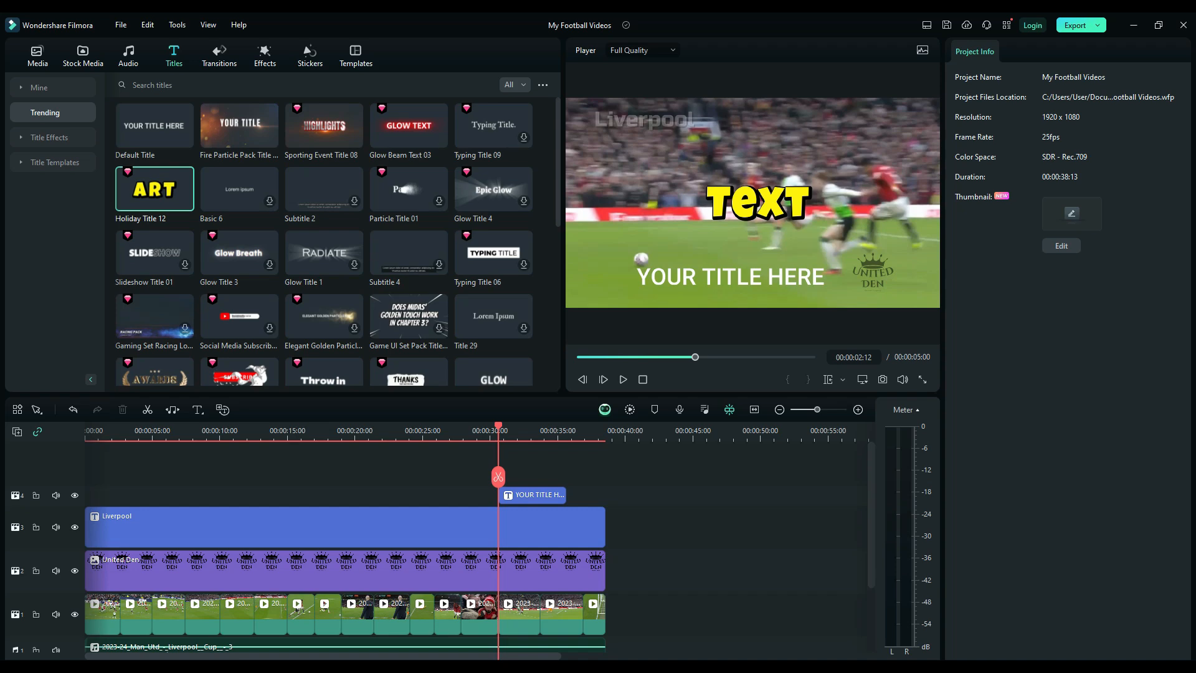
left_click(533, 495)
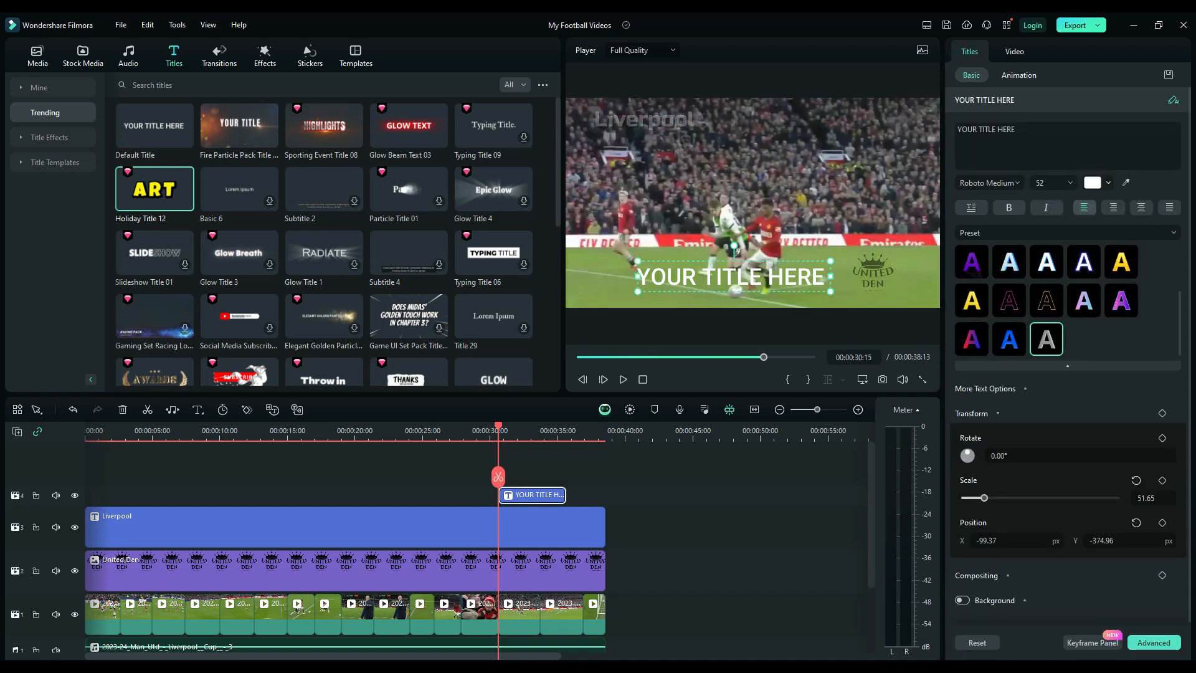
key("Delete")
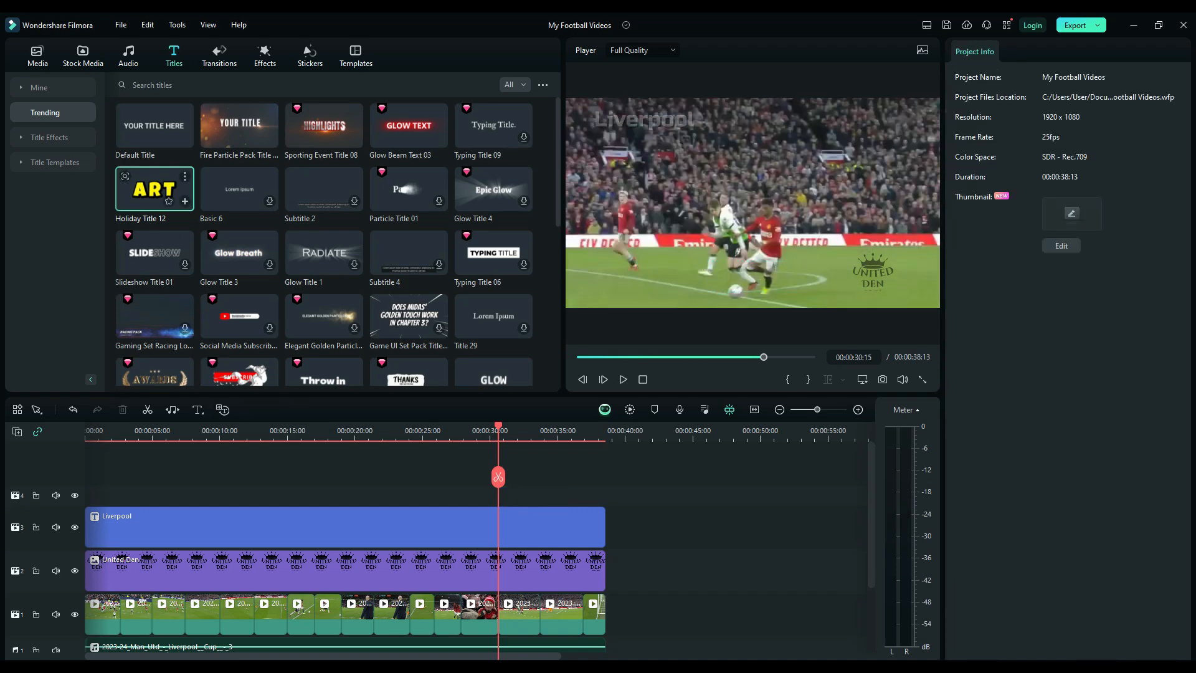
Step: Add Holiday Title 12 on the fourth track at 00:00:30:15, move it to the lower left of the frame and select its text
left_click_drag(155, 189, 502, 495)
left_click_drag(759, 202, 682, 279)
double_click(683, 279)
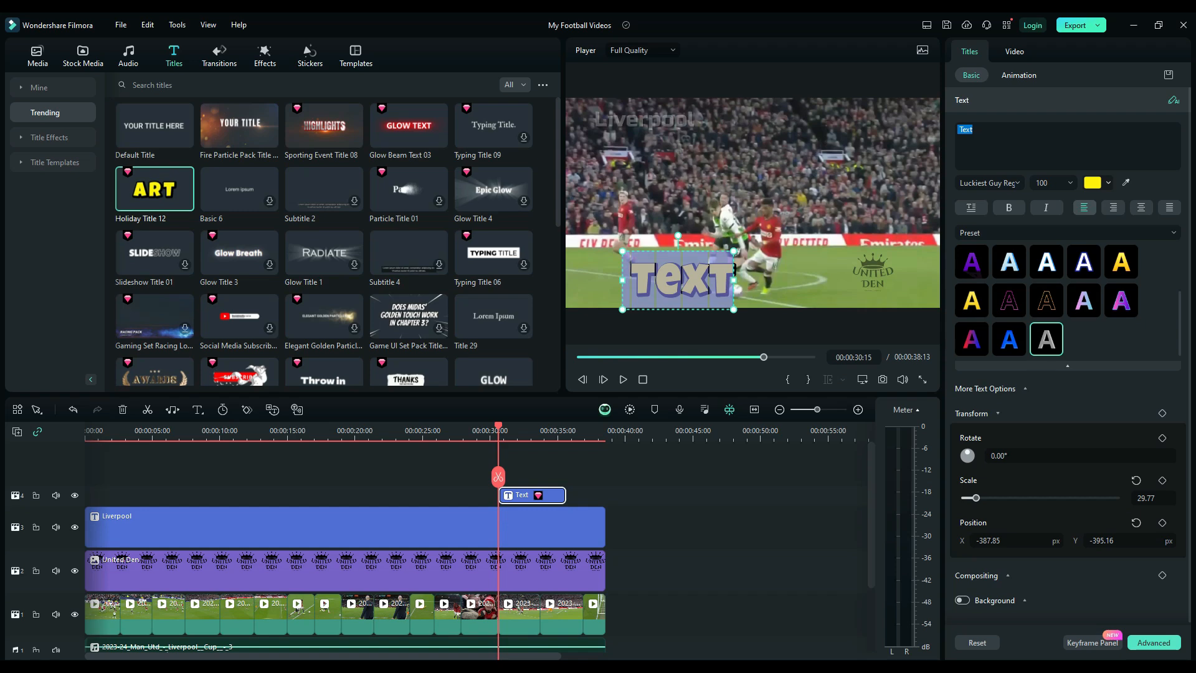
type("Li")
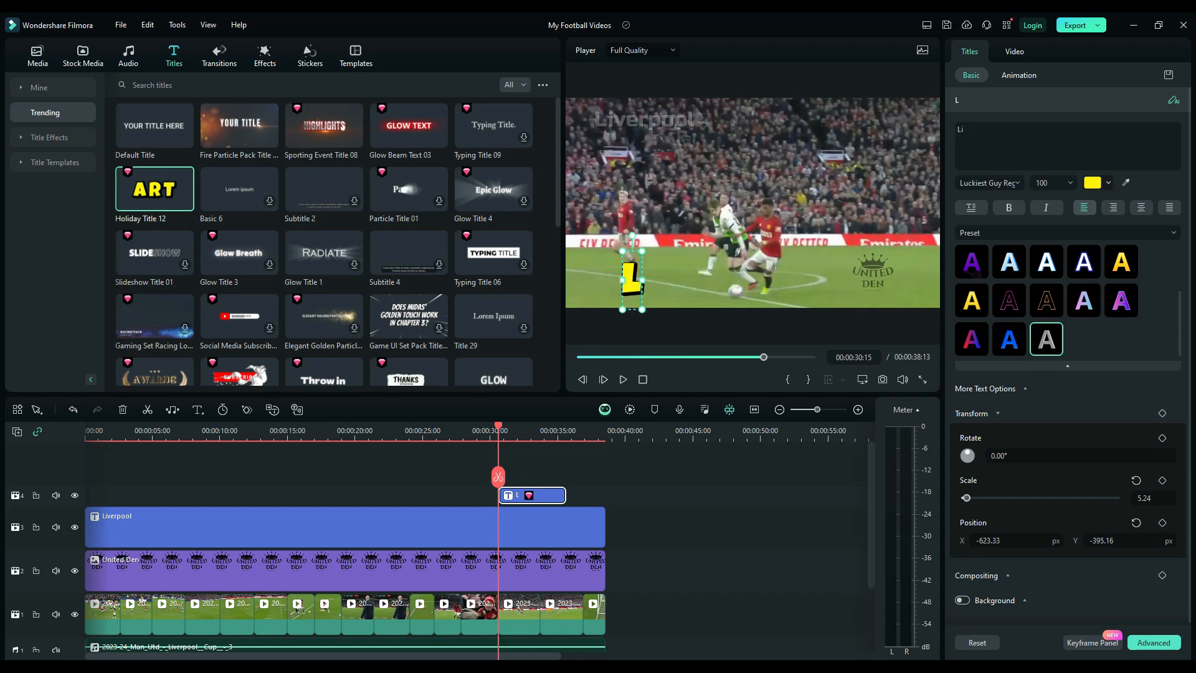
type("ver")
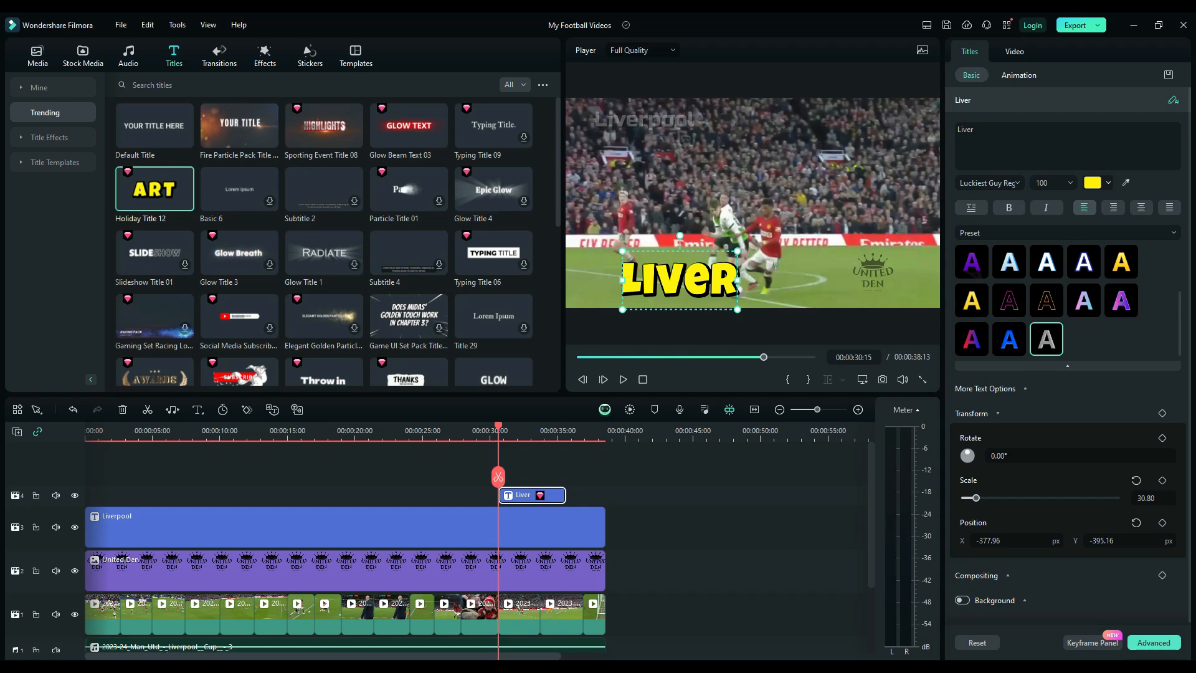
key("BackSpace")
key("BackSpace")
key("BackSpace")
key("BackSpace")
key("BackSpace")
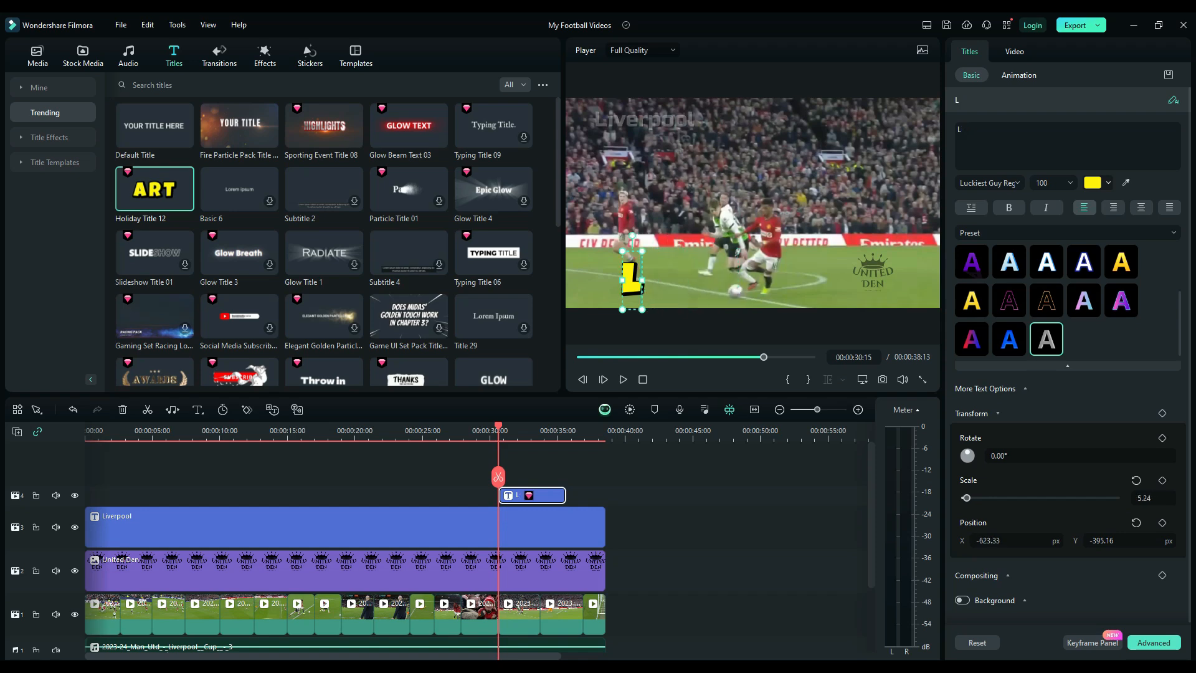
Step: Enter "Man United Scored" as the title text and shrink it to font size 48 along the frame's lower edge
type("Man U")
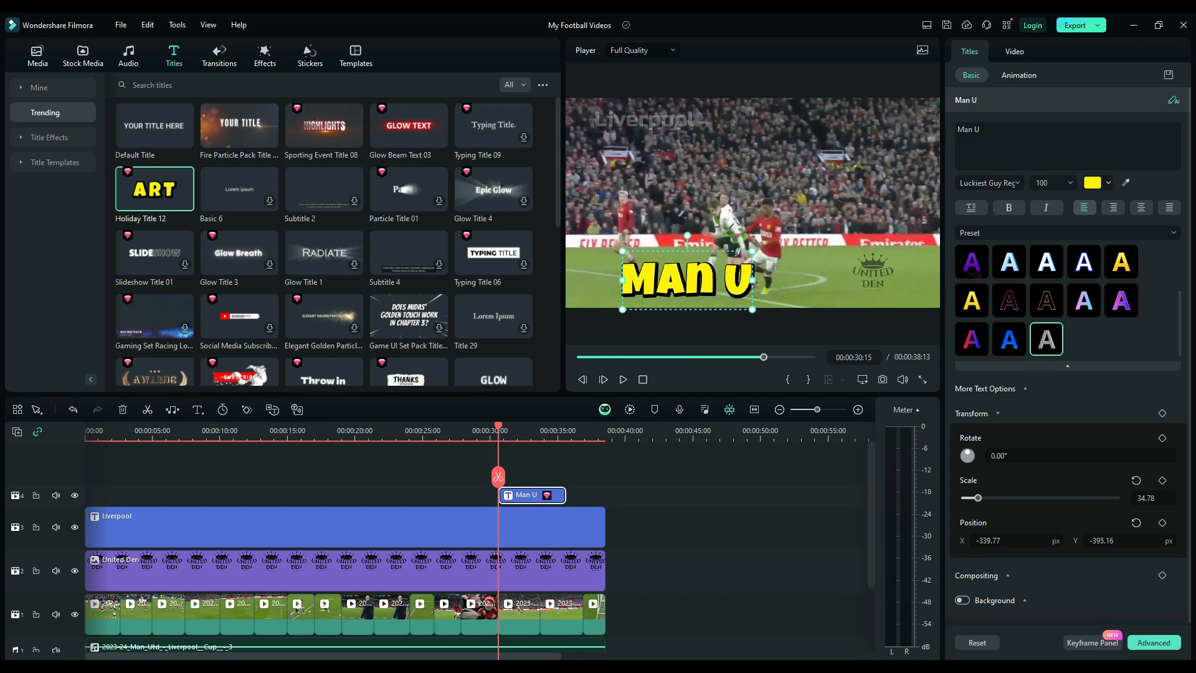
type("nited")
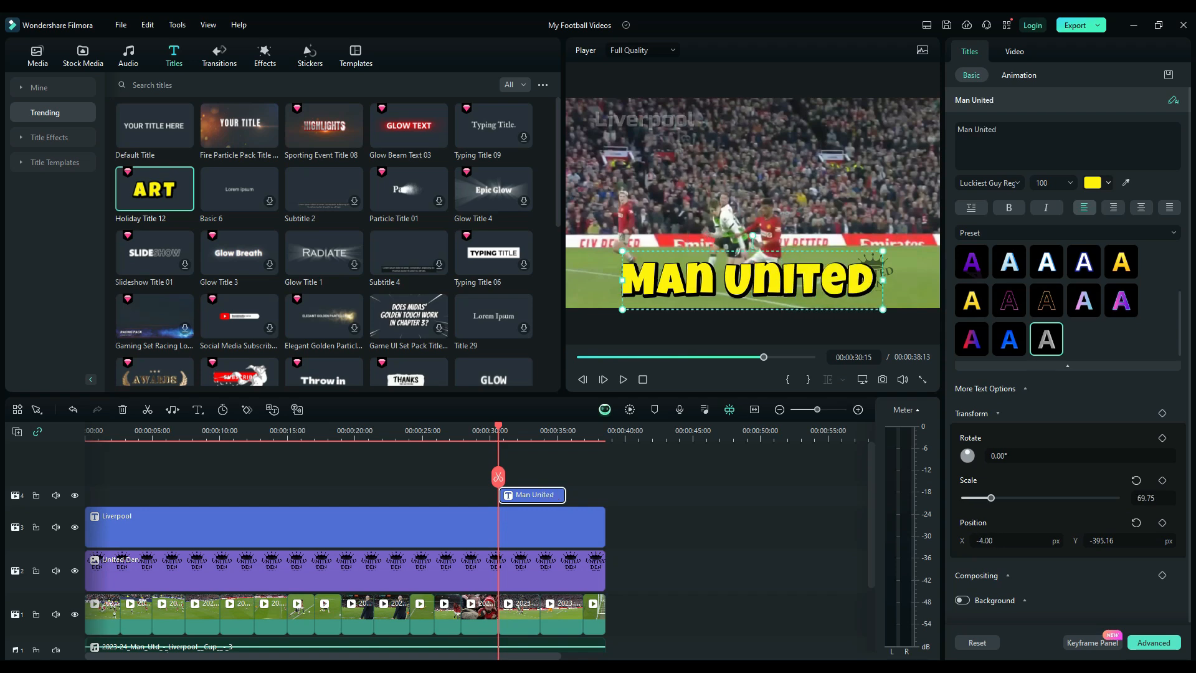
type(" Scored")
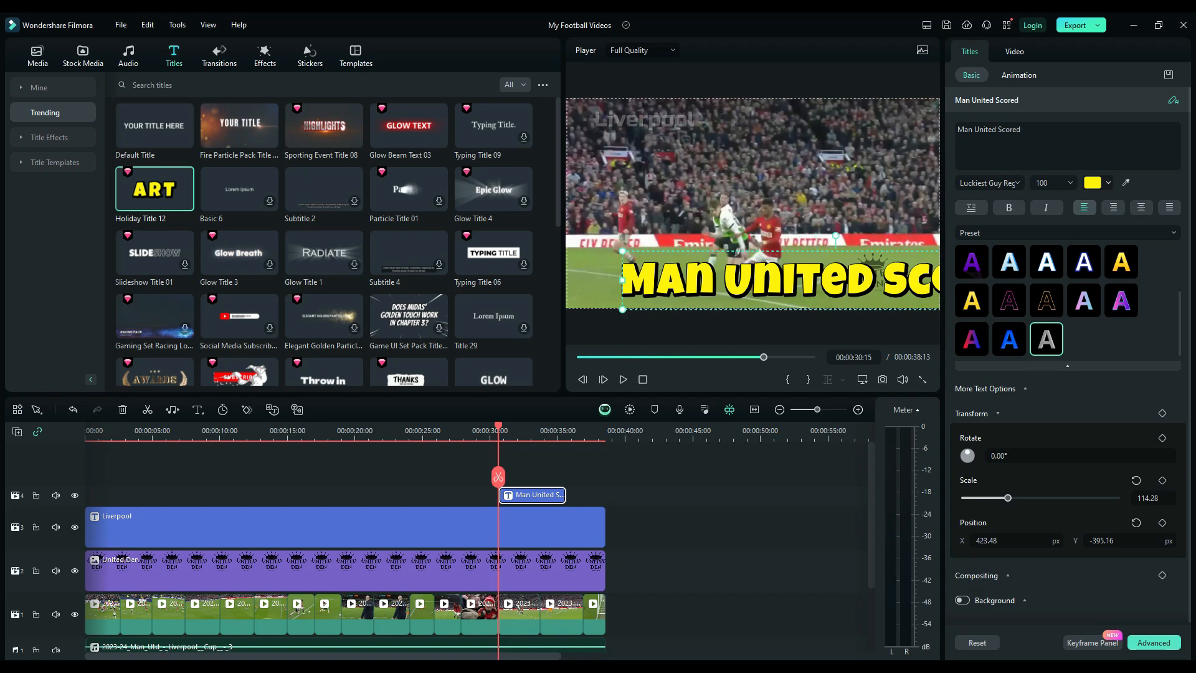
left_click_drag(623, 251, 641, 291)
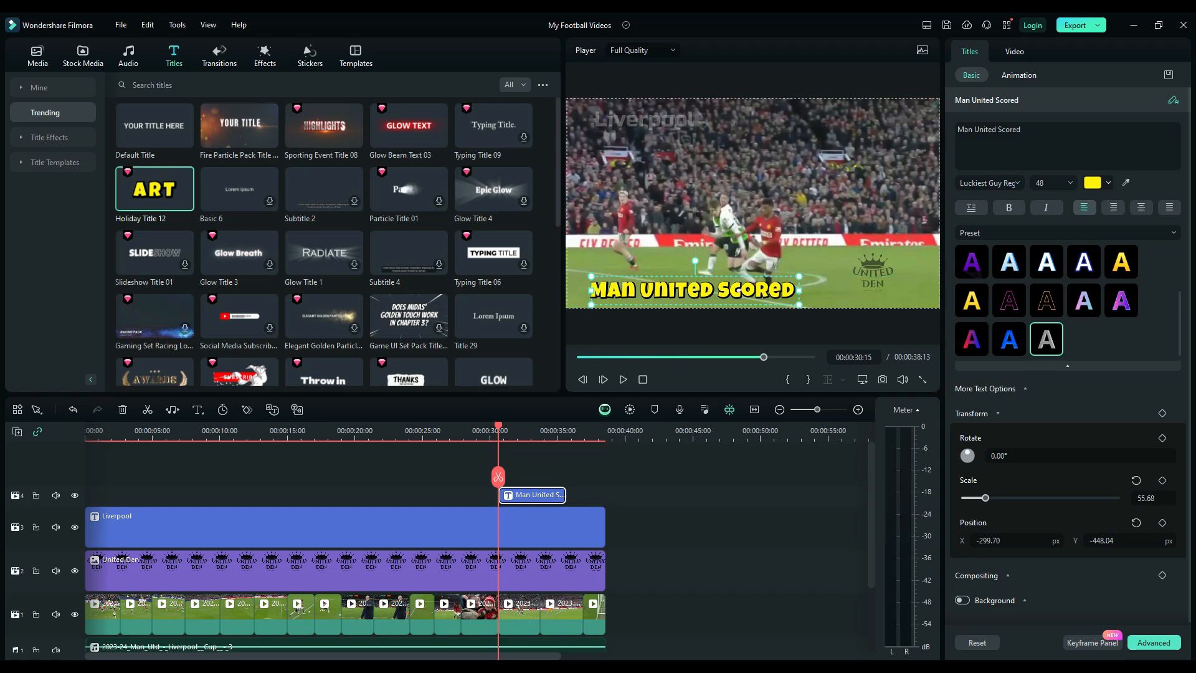
Step: Add an exclamation mark to the title text and replace "Man United" with "Amad" so it reads "Amad Scored!"
double_click(739, 290)
left_click(739, 290)
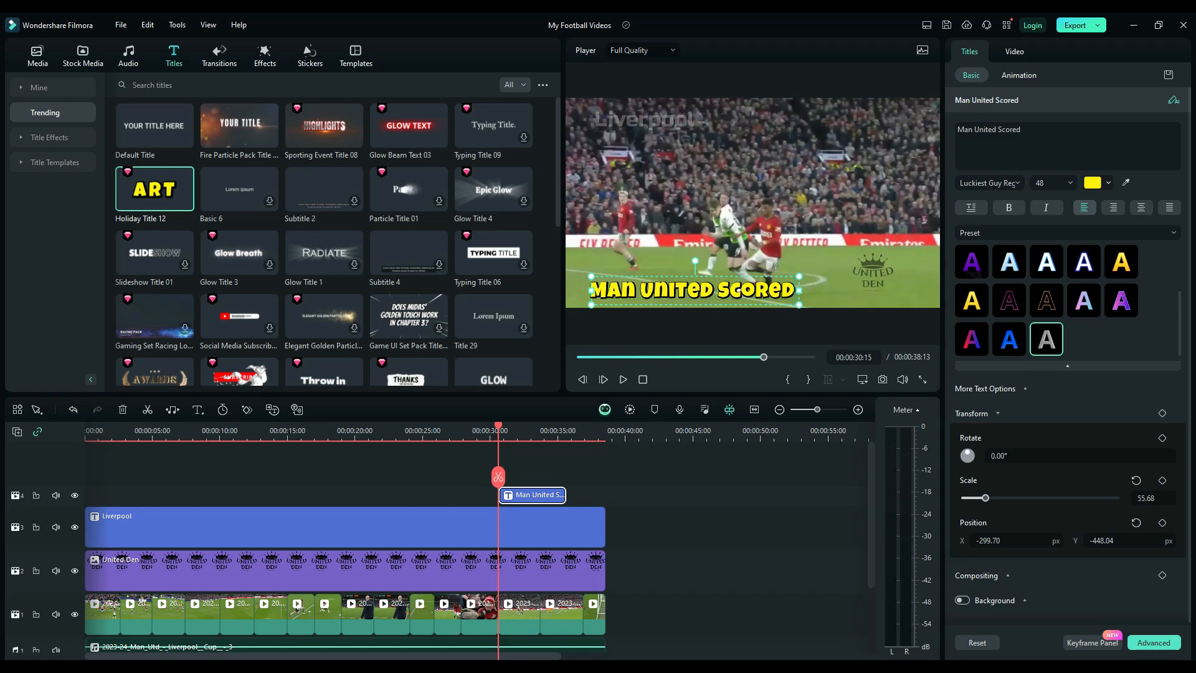
type("!")
key("shift+Left")
key("shift+Left")
key("shift+Left")
key("shift+Left")
key("shift+Left")
key("shift+Left")
key("shift+Left")
key("shift+Left")
key("shift+Left")
key("shift+Left")
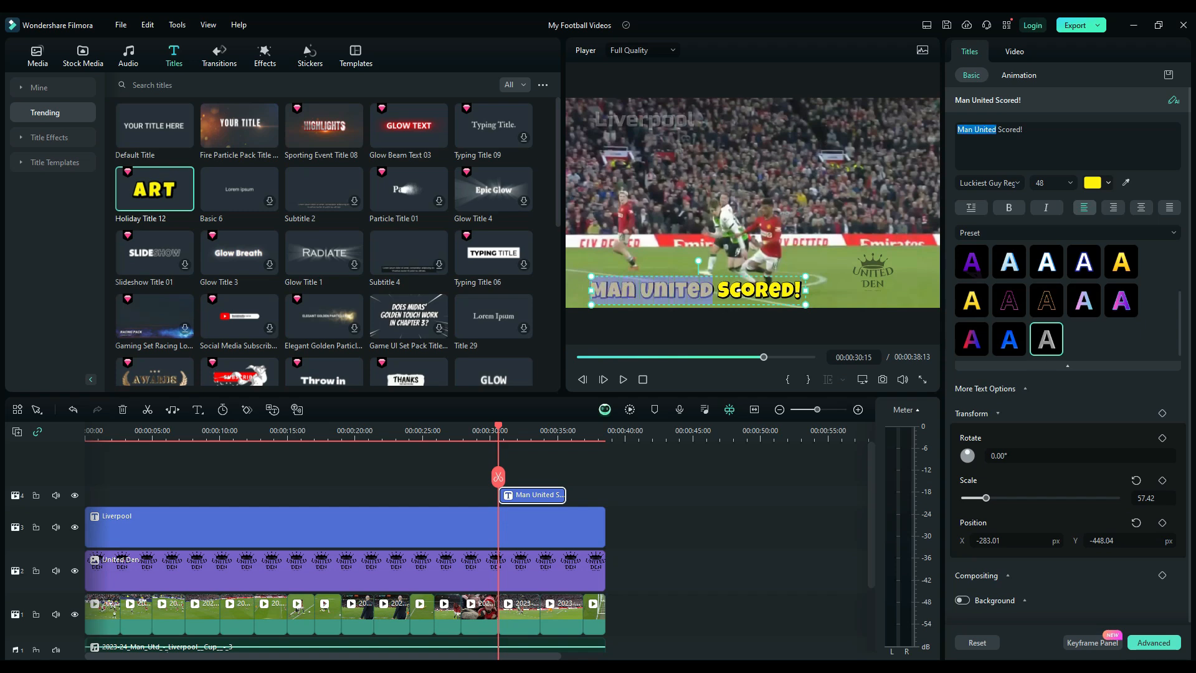
type("A")
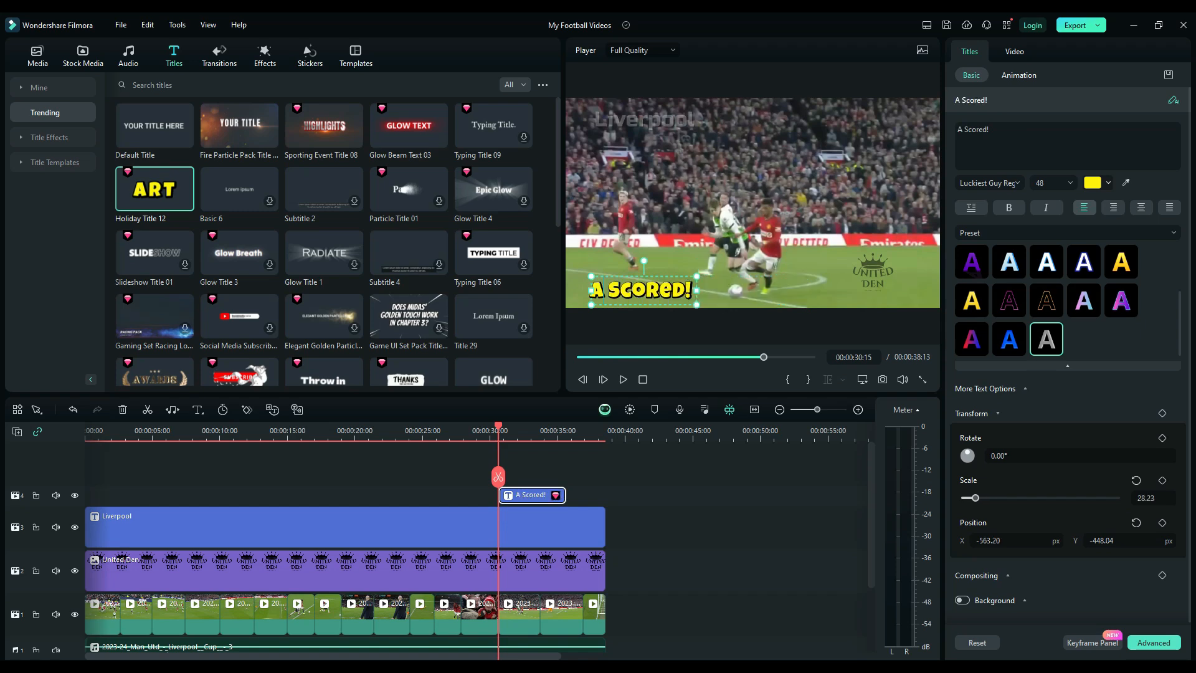
type("mad")
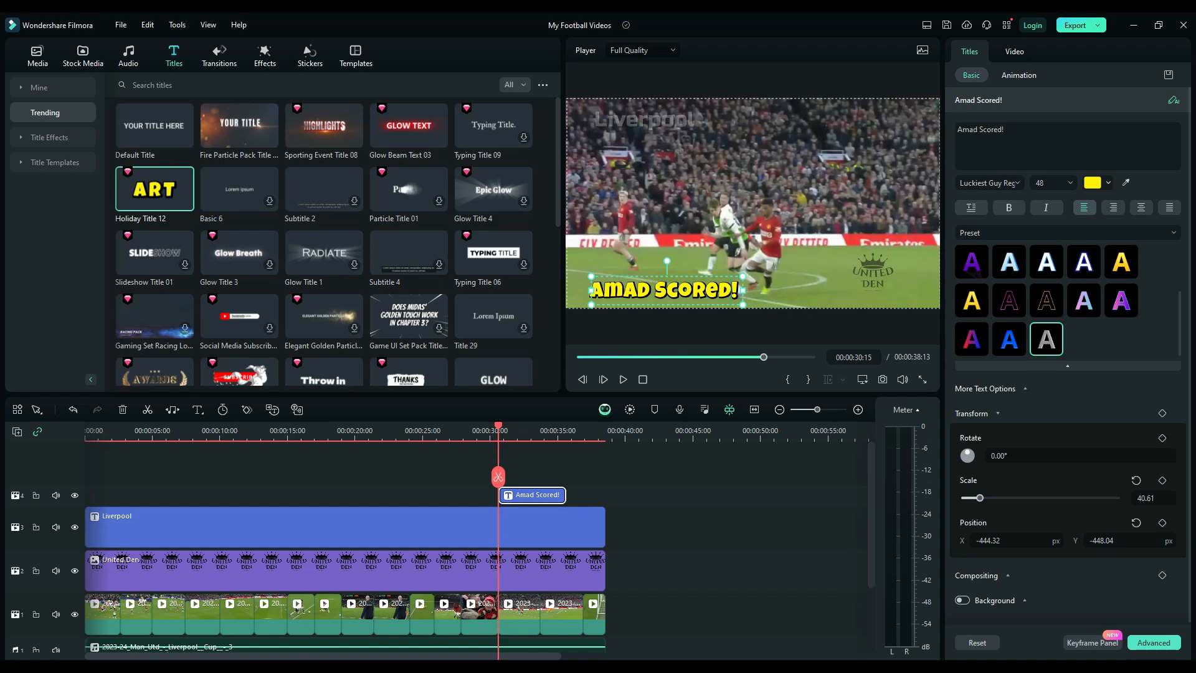
Step: Extend the title text to "Amad Scored the Winner!"
type("h ")
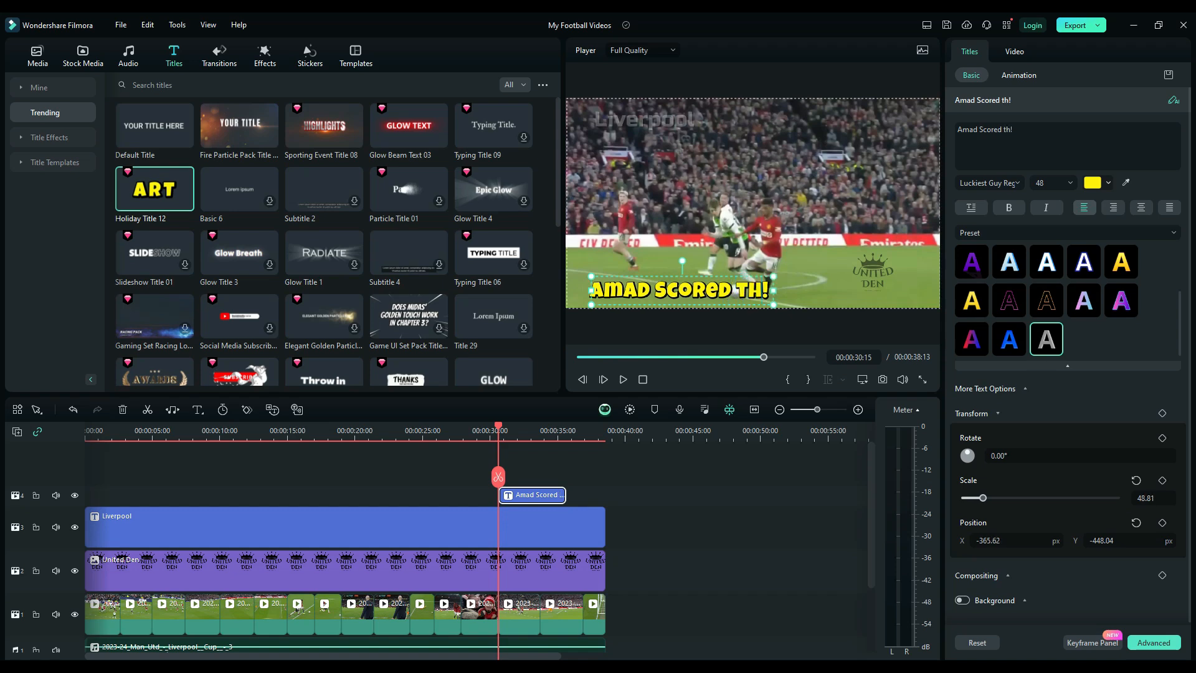
type("e")
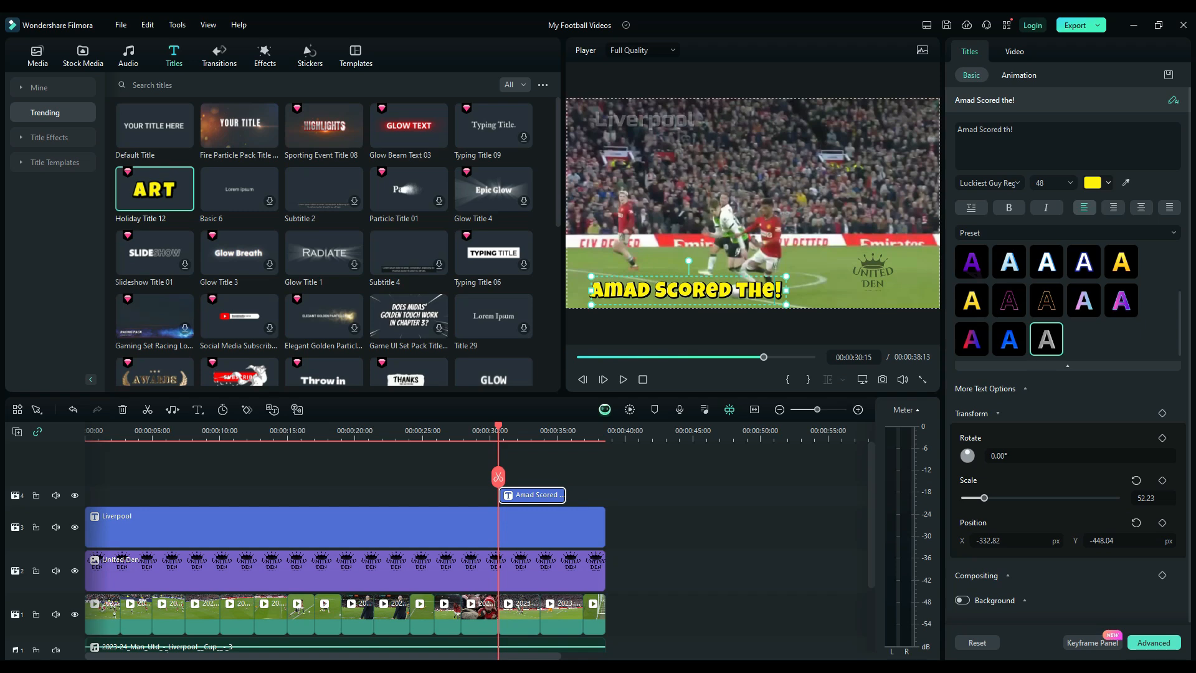
key("BackSpace")
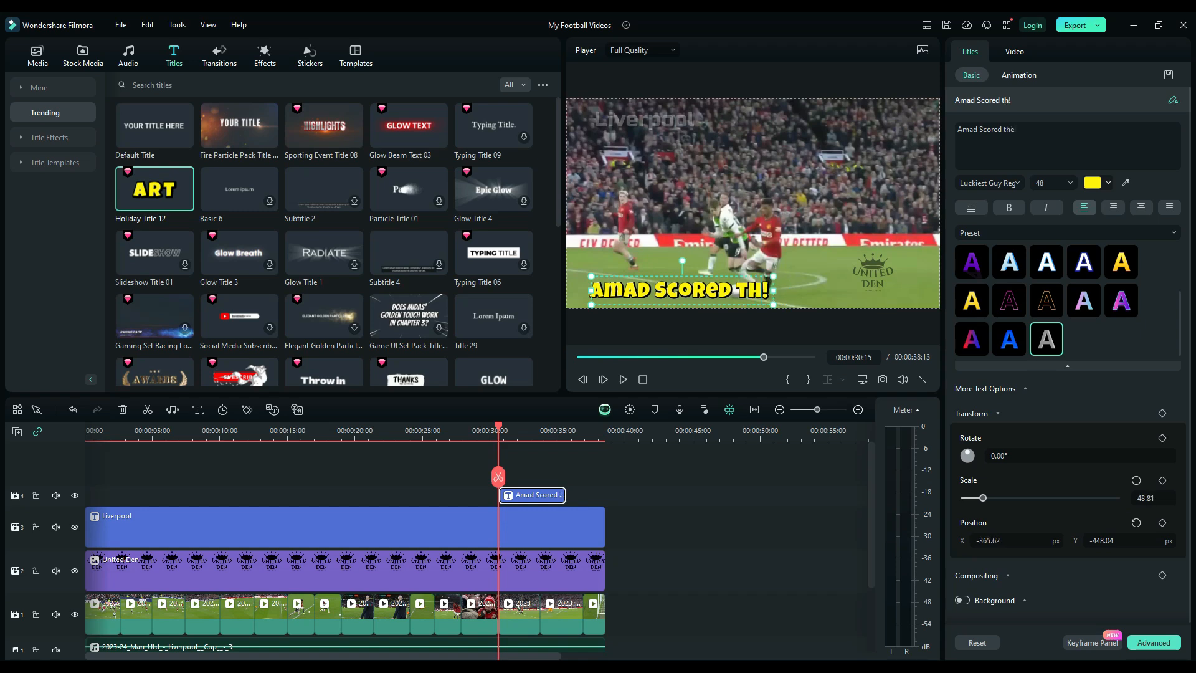
type("e ")
type("Winne")
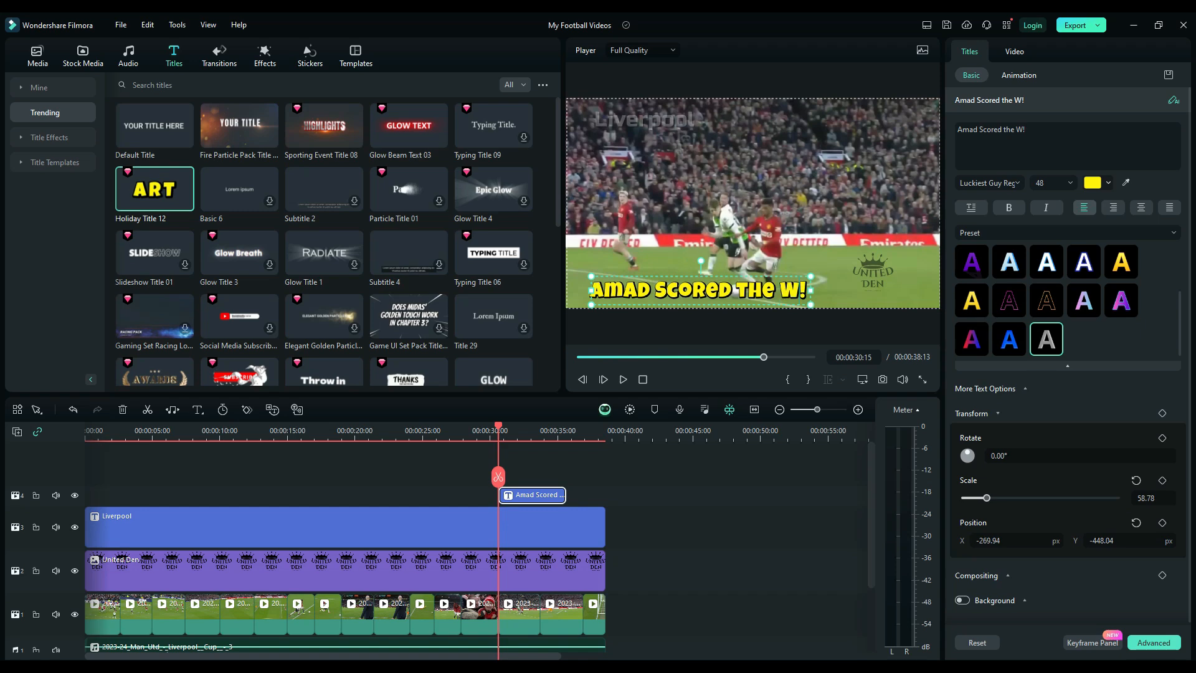
type("r")
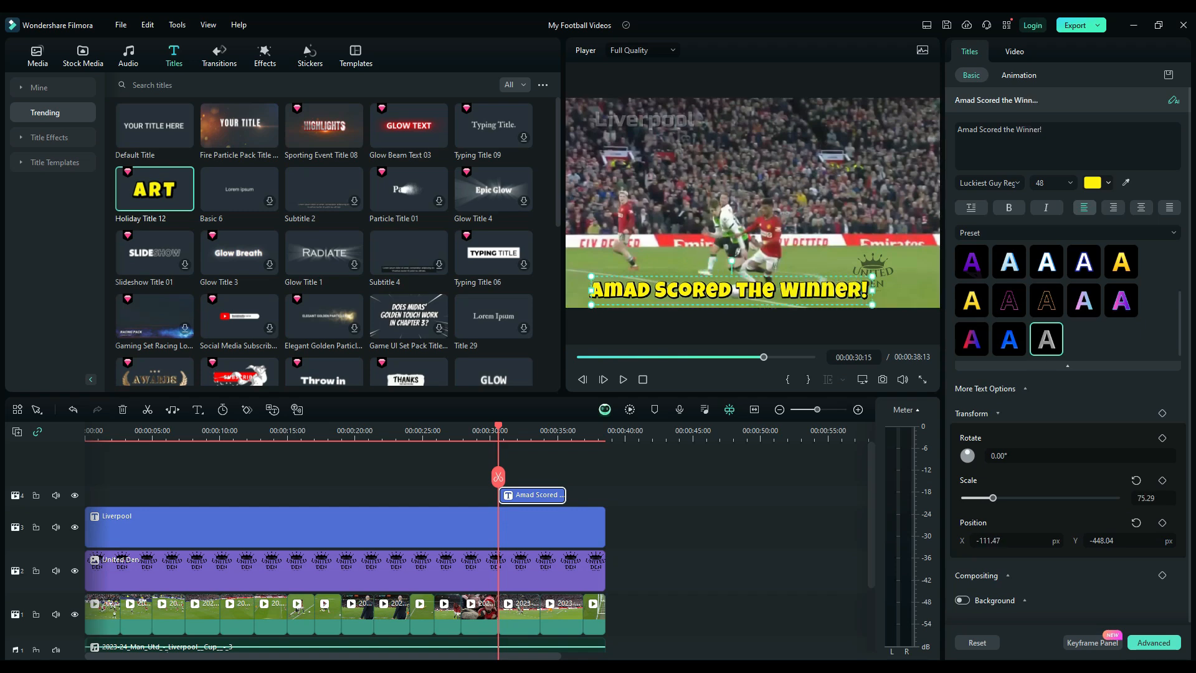
Step: Play the footage from about 28 seconds to check the title, and shrink it to font size 37, clear of the United Den logo
left_click(468, 432)
key("space")
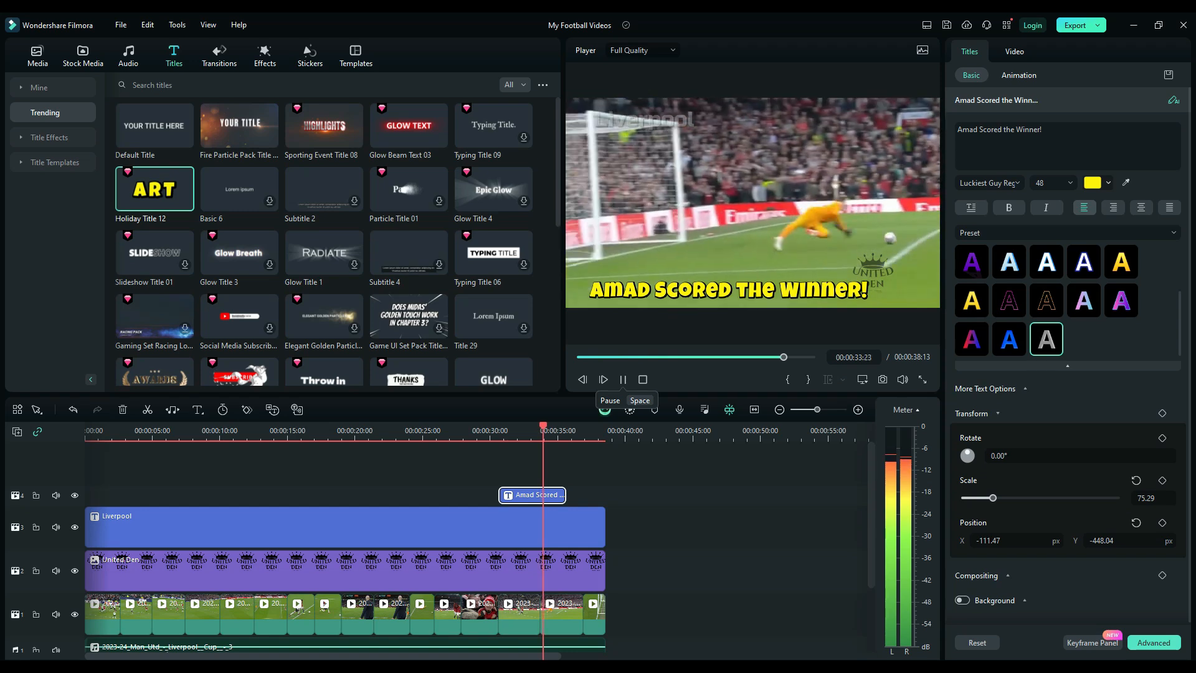
key("space")
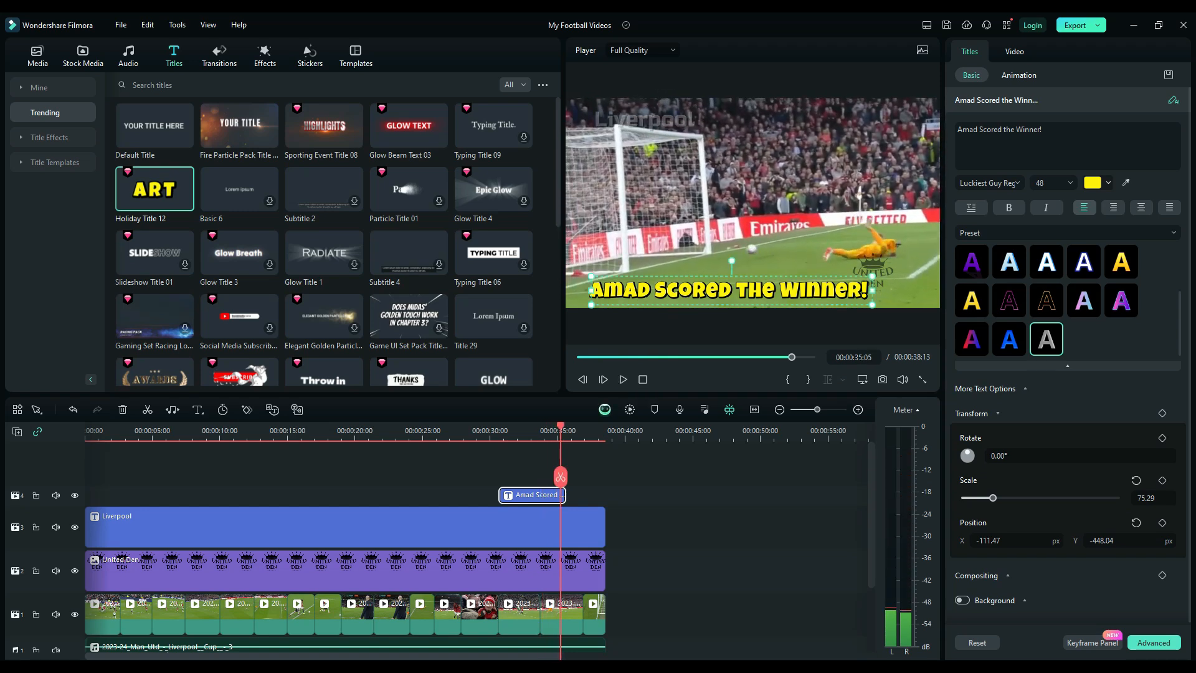
left_click_drag(873, 276, 807, 283)
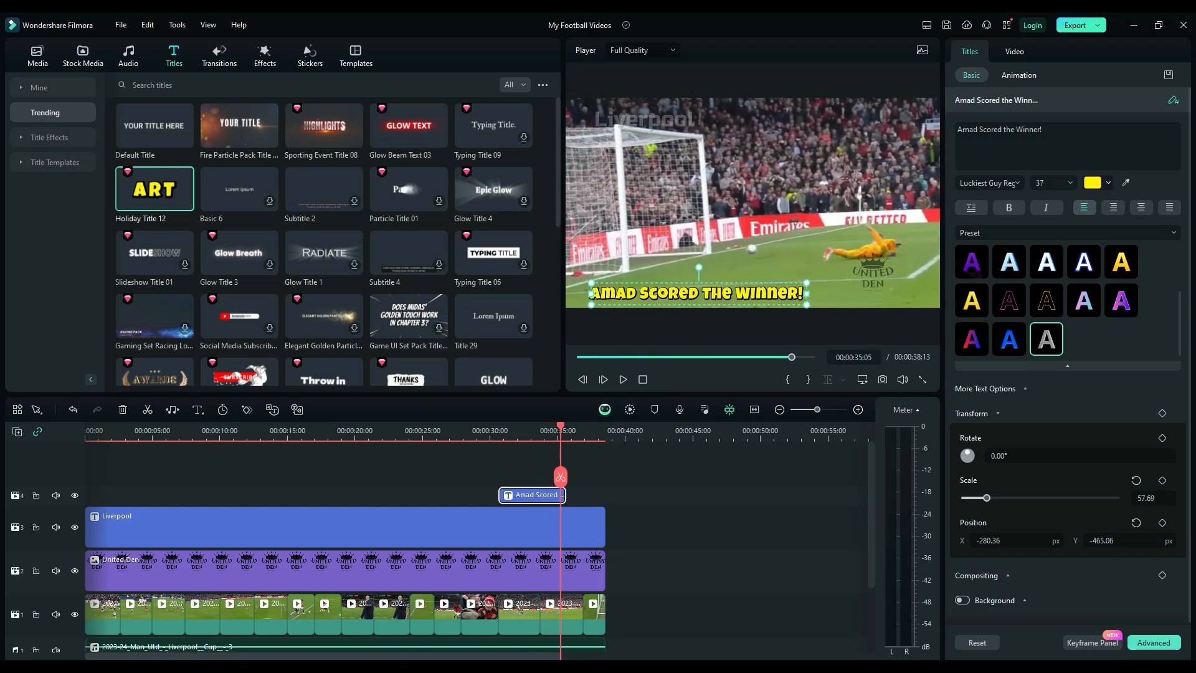
left_click(776, 249)
left_click(772, 328)
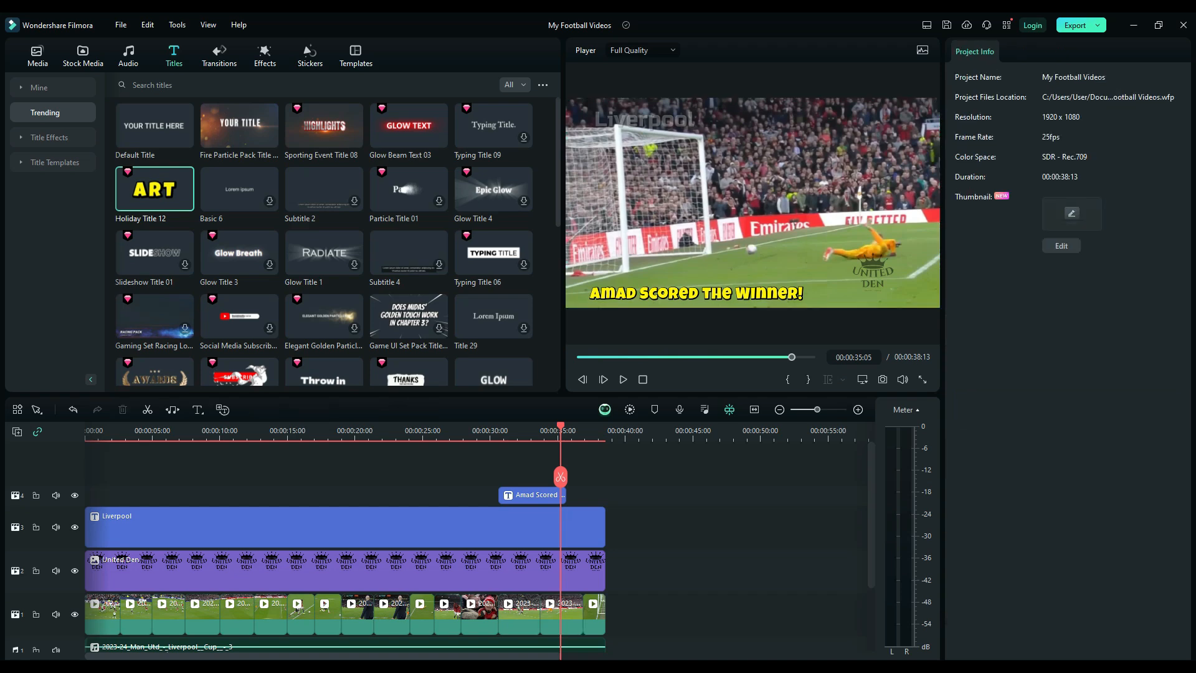
Step: Return the playhead to the start of the timeline and save the project
scroll(437, 542, "down", 2)
scroll(436, 542, "up", 1)
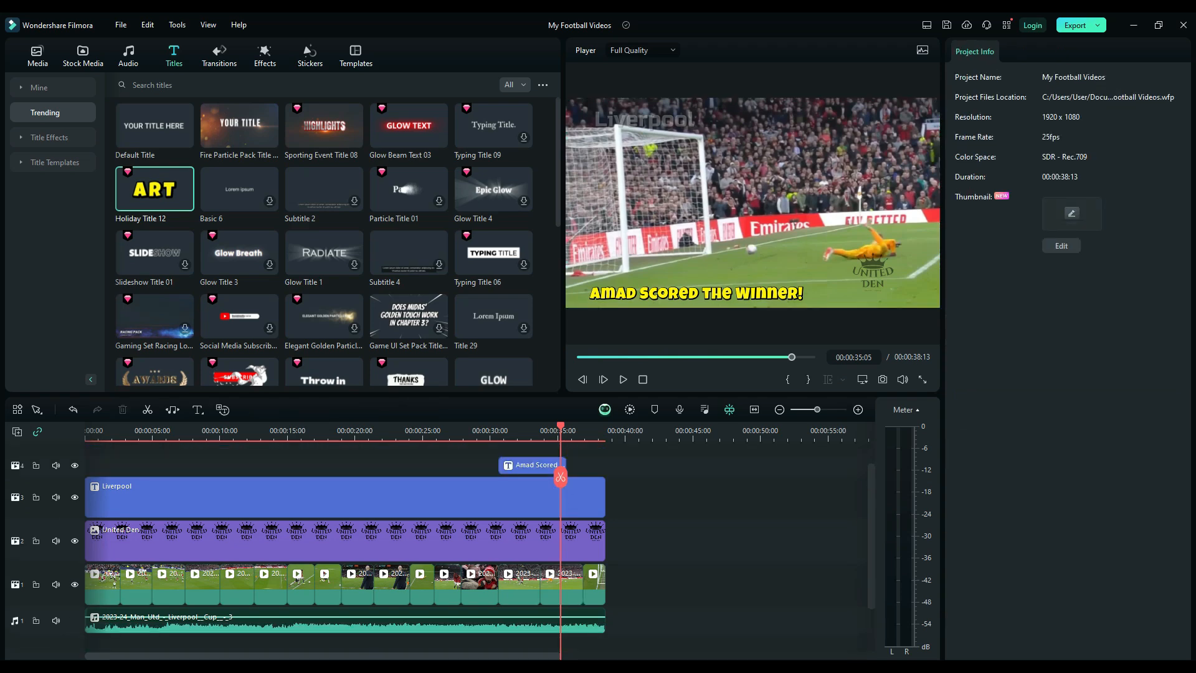
scroll(436, 542, "down", 1)
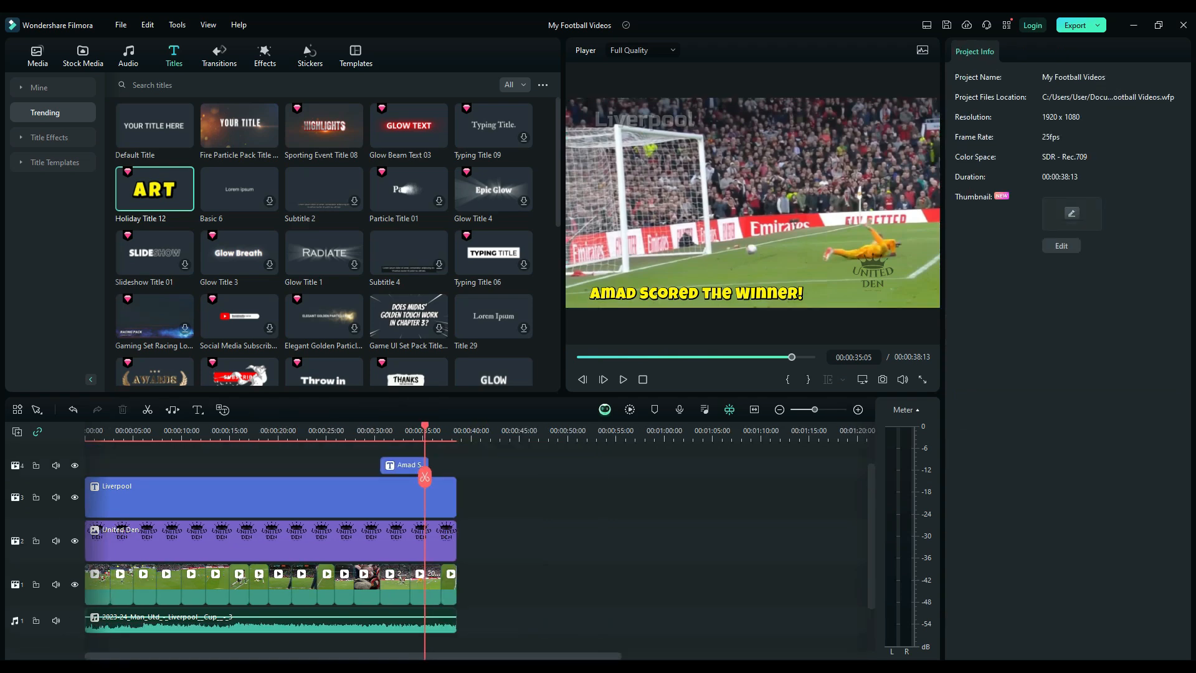
key("Home")
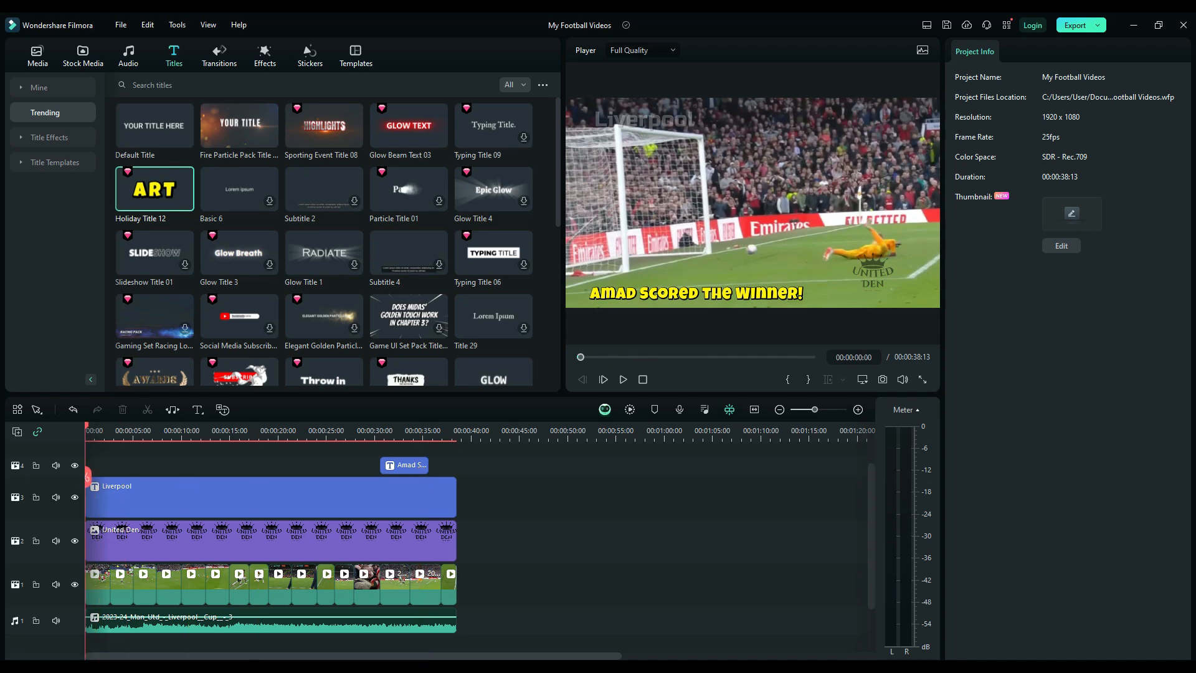
scroll(345, 542, "up", 1)
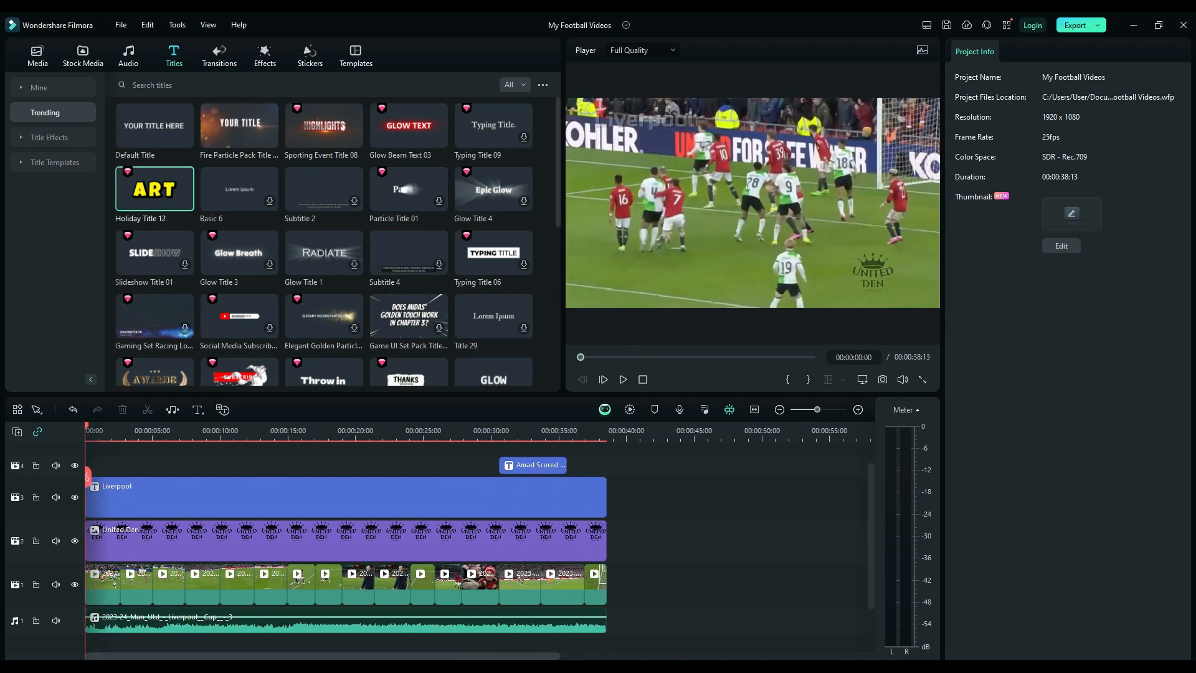
key("ctrl+s")
Step: Show the project media, skim the opening clips to about 7 seconds, and return the playhead to the start
left_click(37, 56)
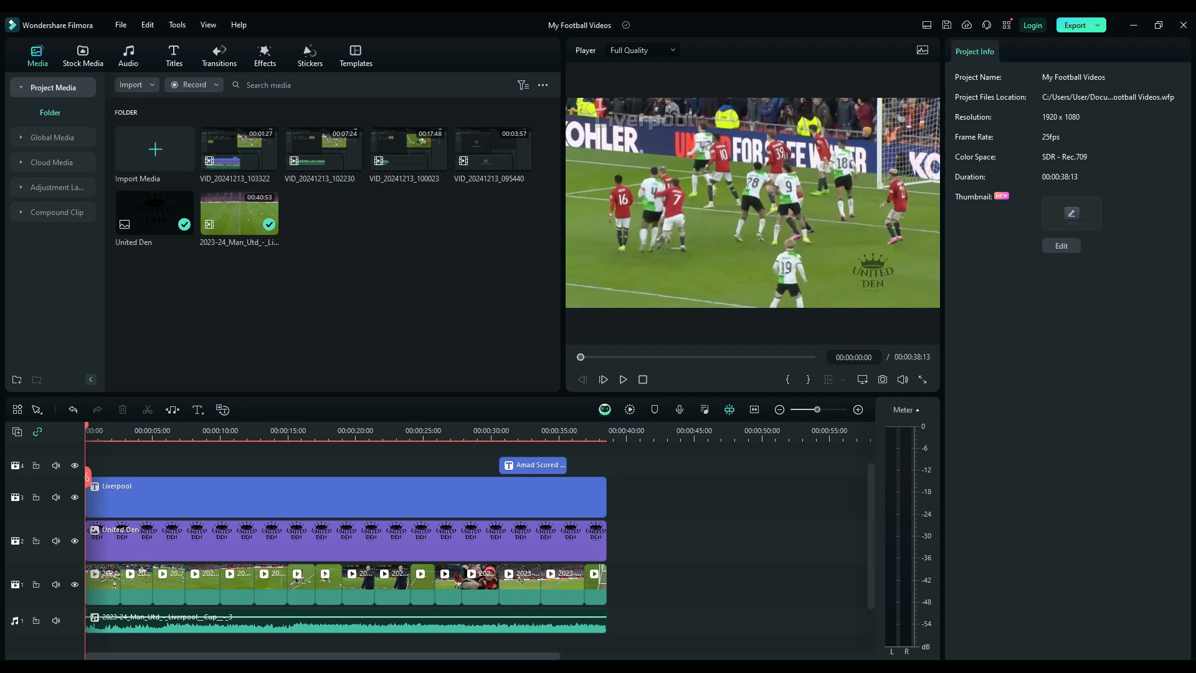
scroll(443, 537, "down", 1)
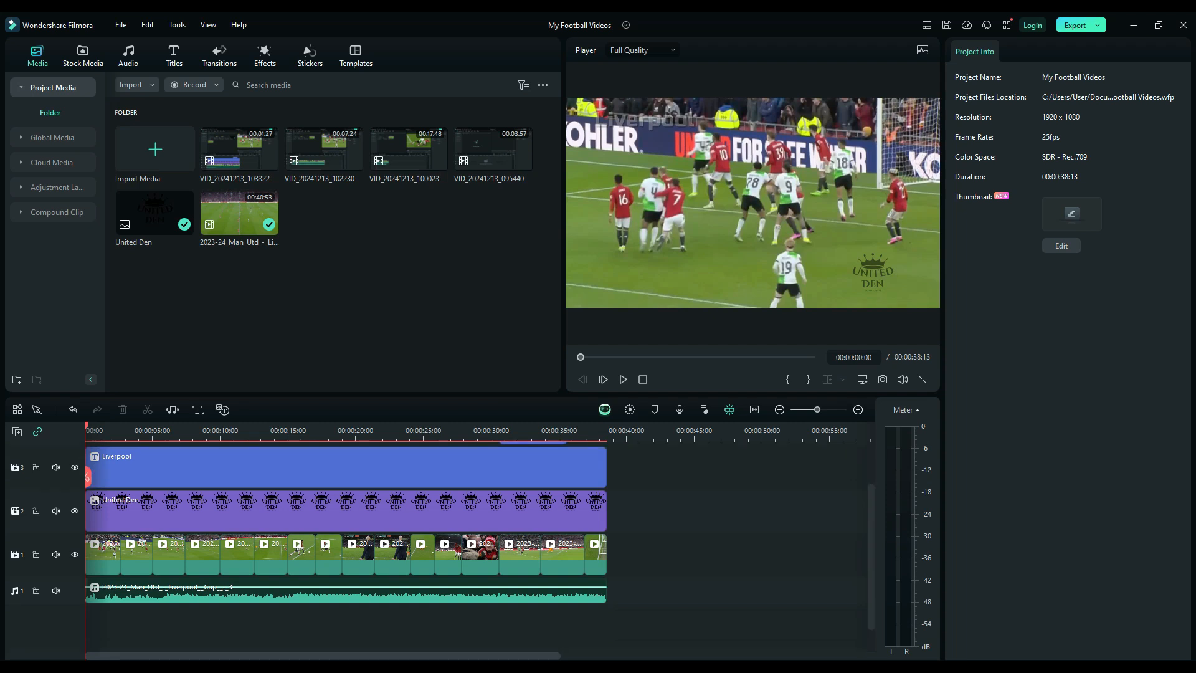
left_click(135, 558)
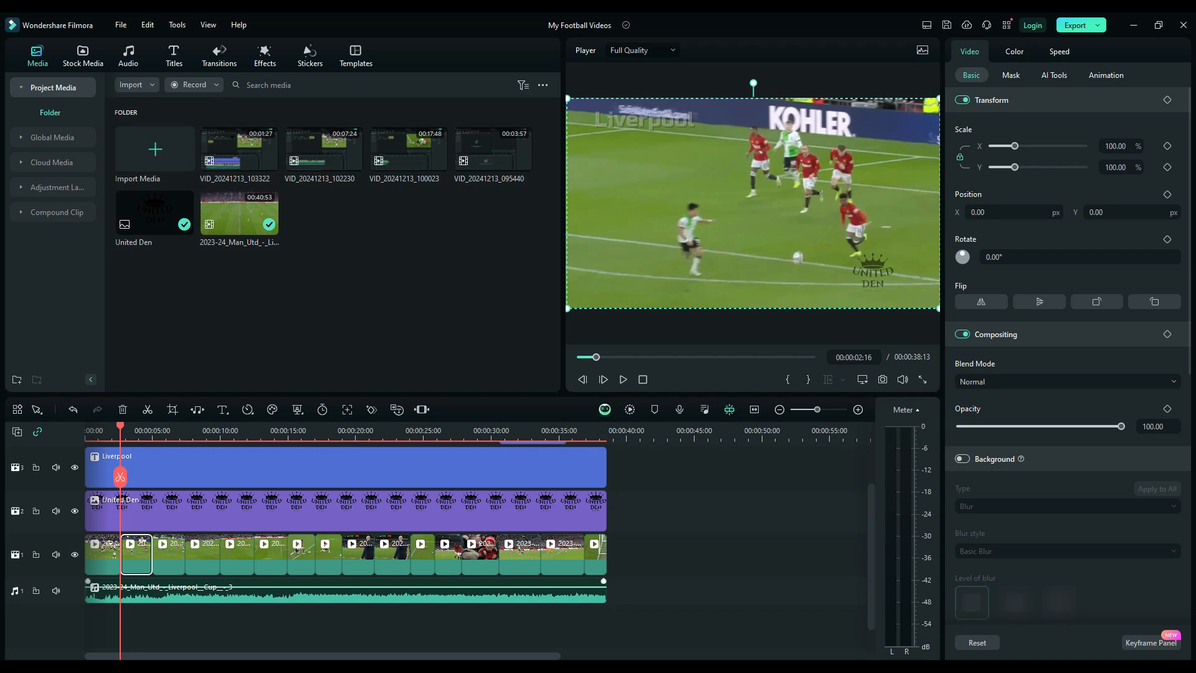
left_click_drag(119, 477, 185, 476)
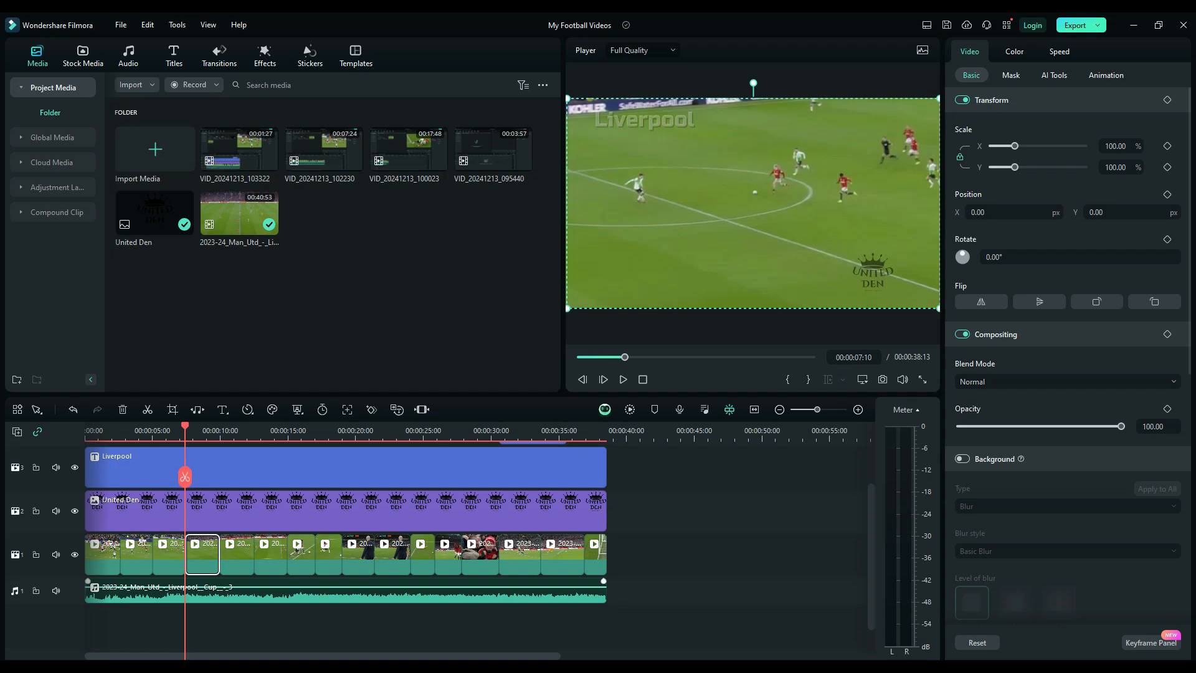
left_click_drag(185, 477, 87, 476)
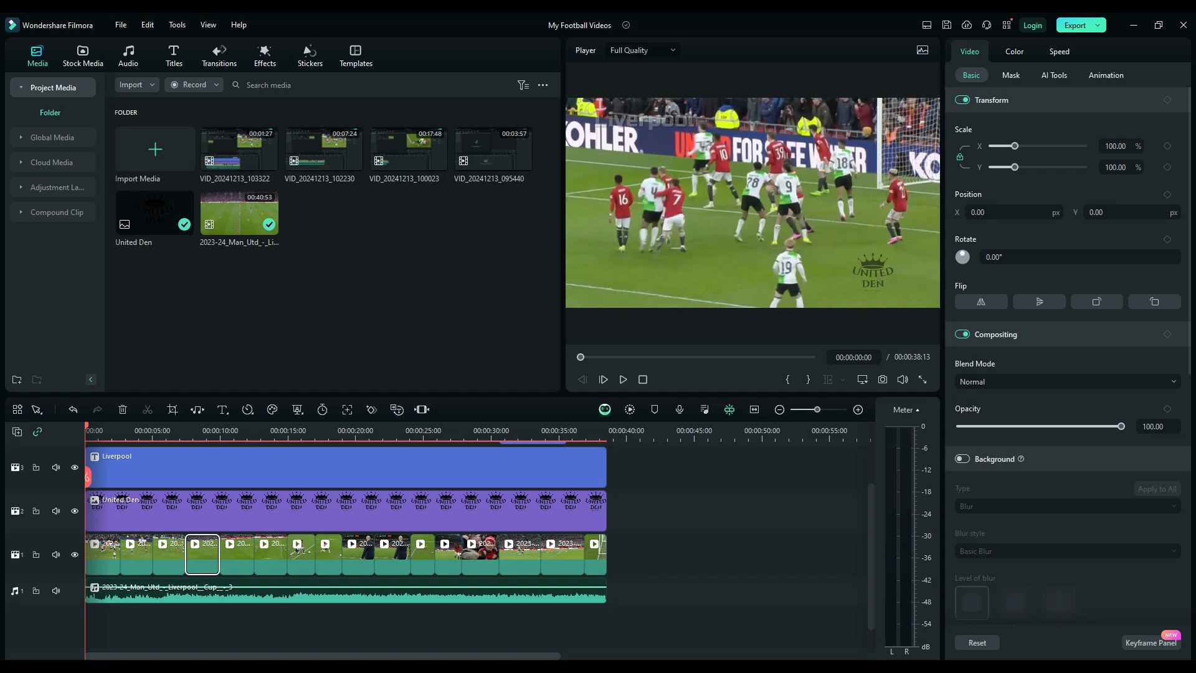
Step: Switch to YouTube in the browser, search for "nocopyrightsounds football", and sample the Football No Copyright Music playlist
left_click(561, 617)
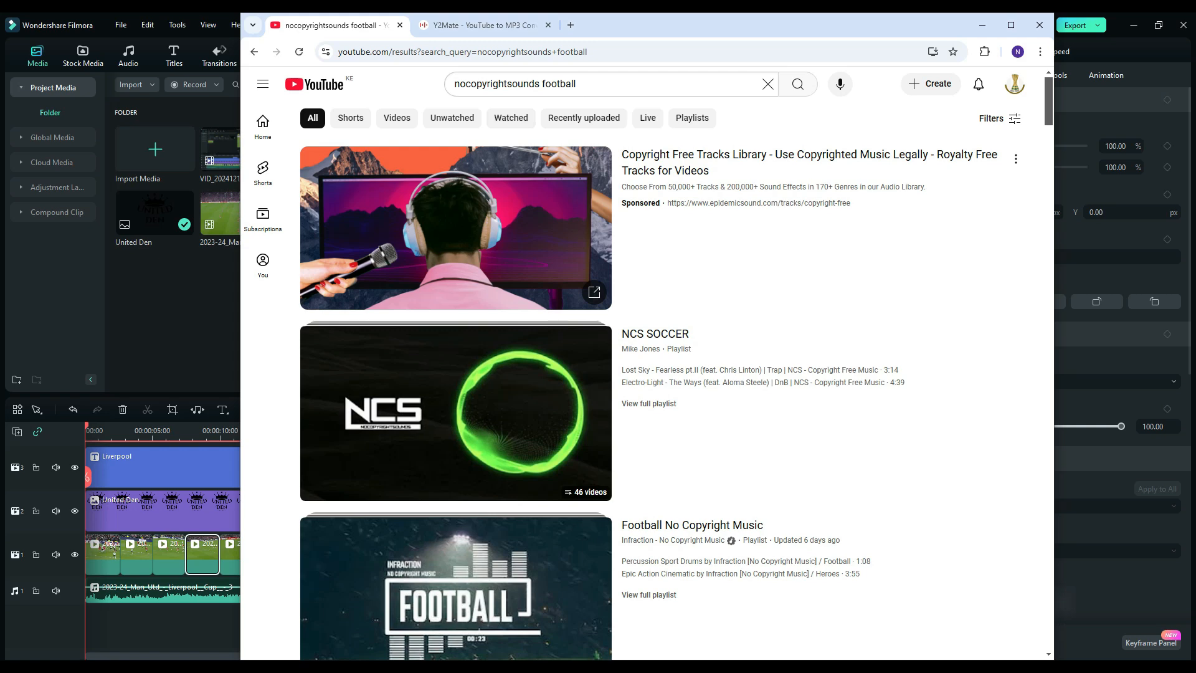
left_click(580, 84)
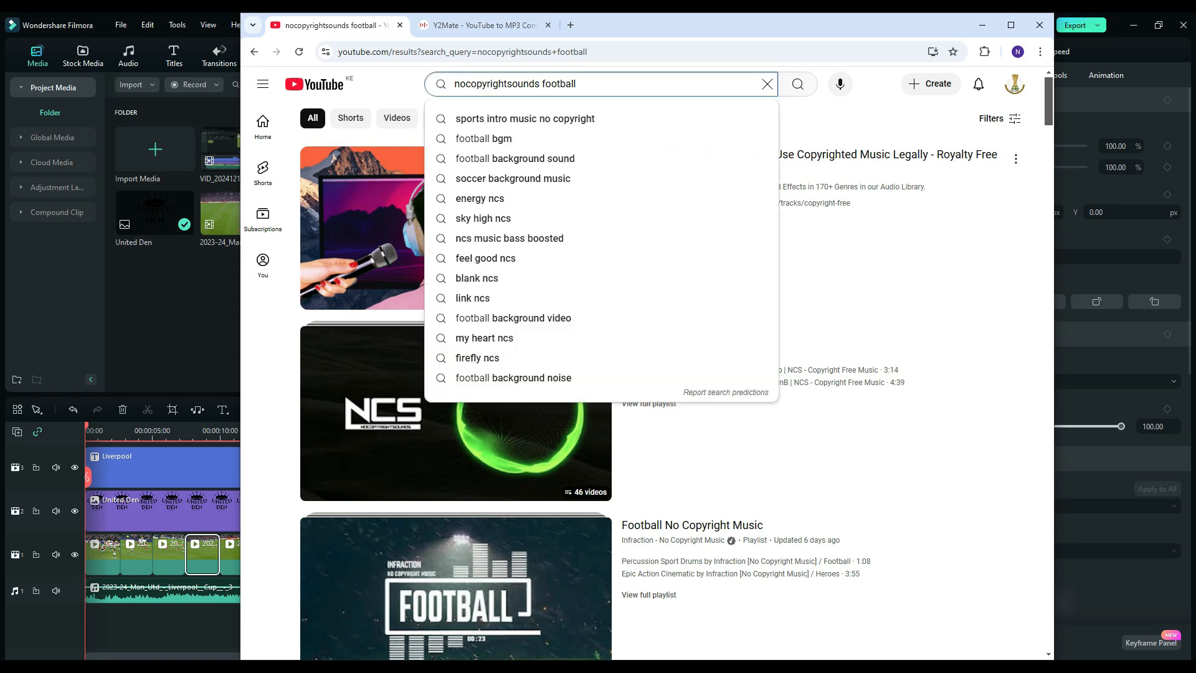
key("Return")
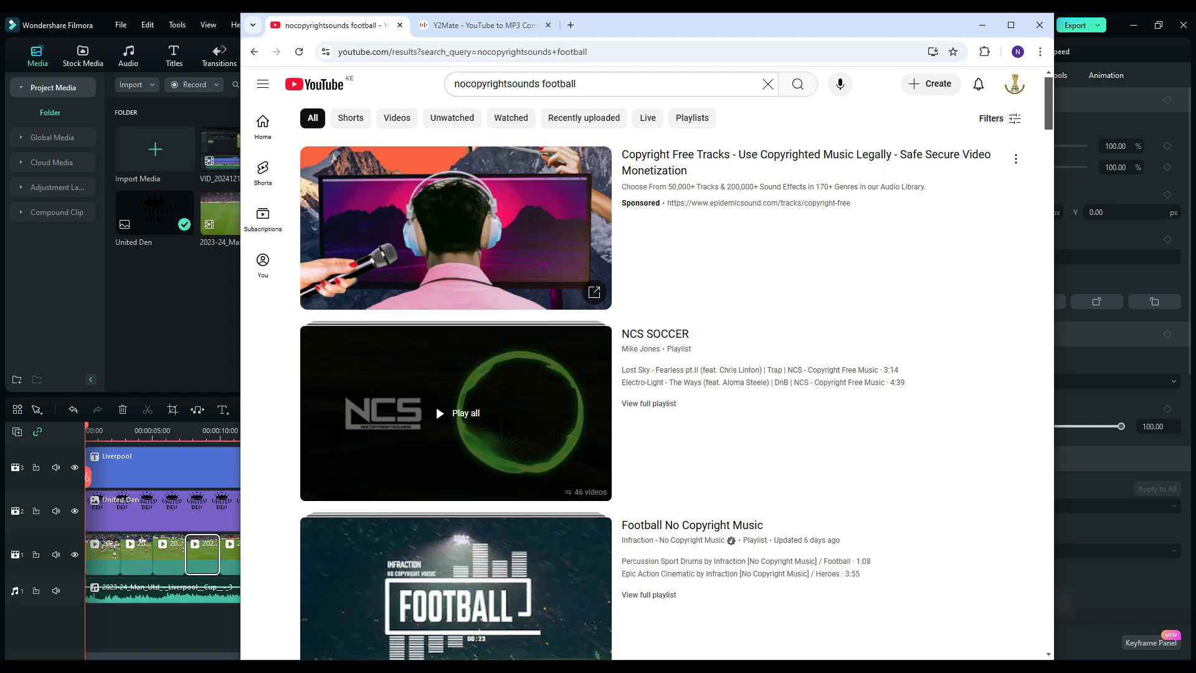
scroll(455, 411, "down", 2)
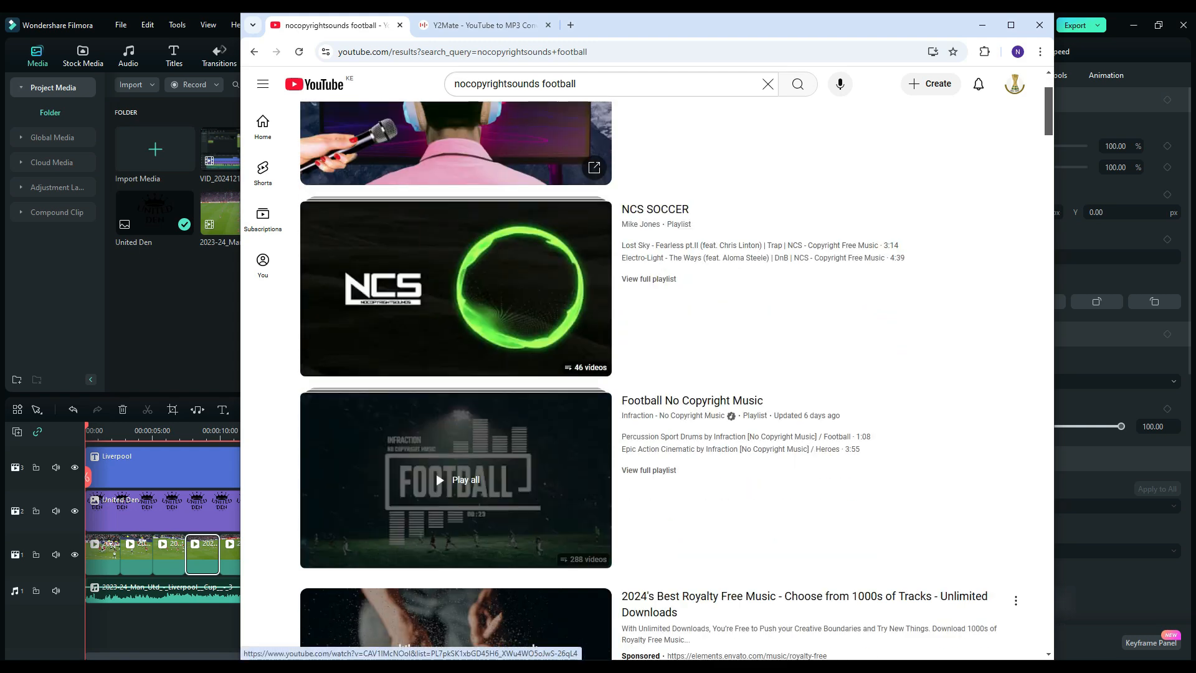
left_click(456, 479)
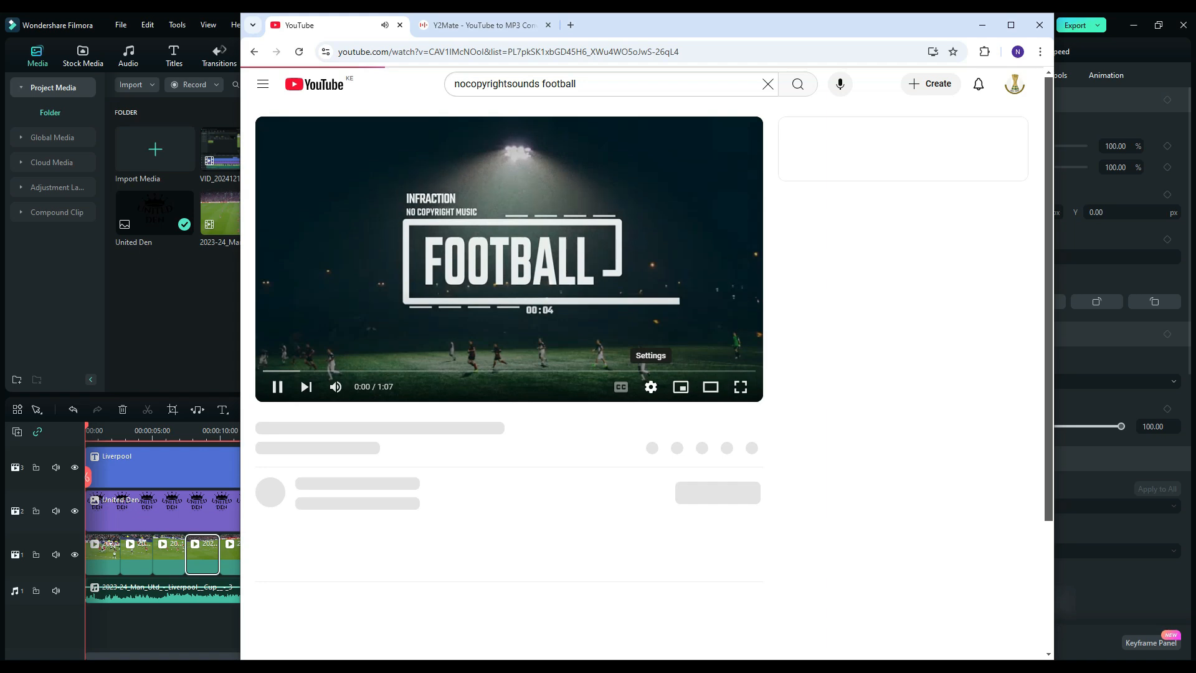
left_click(254, 51)
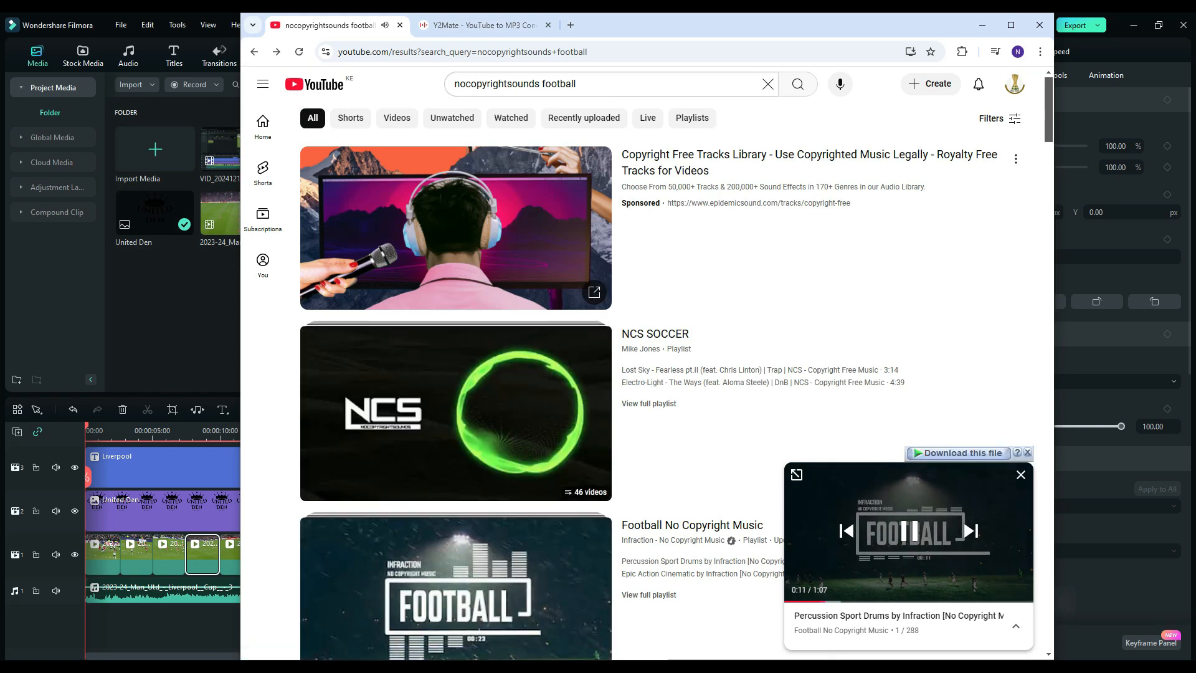
Step: Open the NCS SOCCER playlist and pause playback on its third track, Unknown Brain - MATAFAKA
left_click(457, 413)
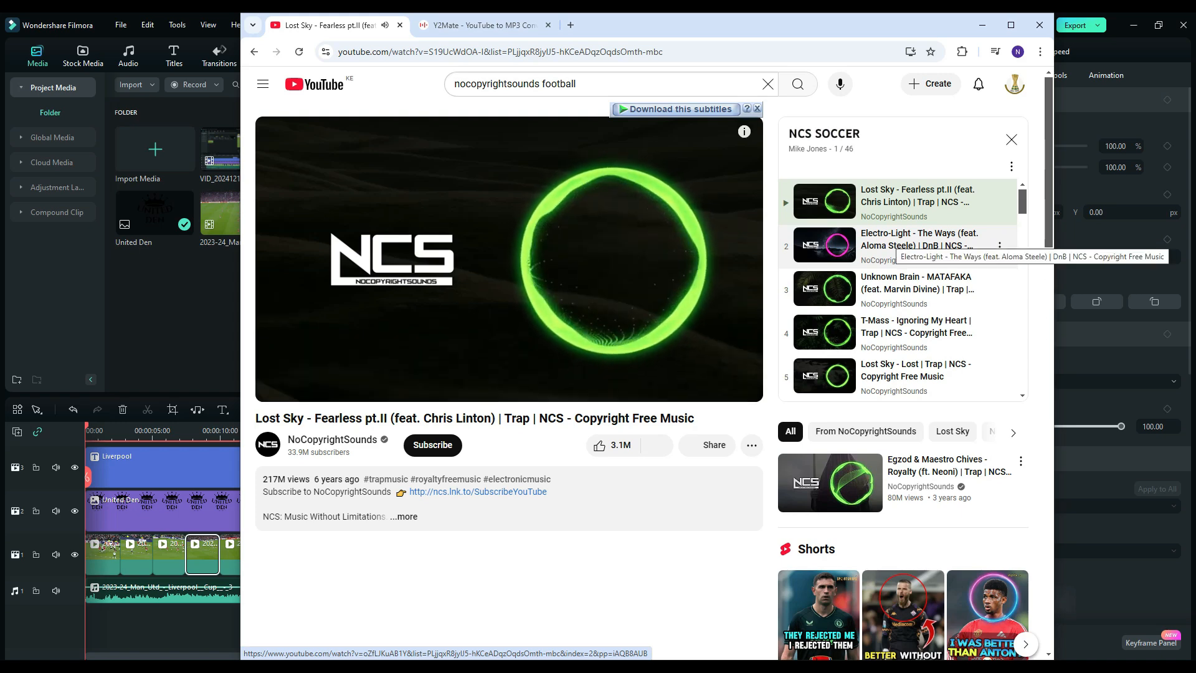
left_click(897, 245)
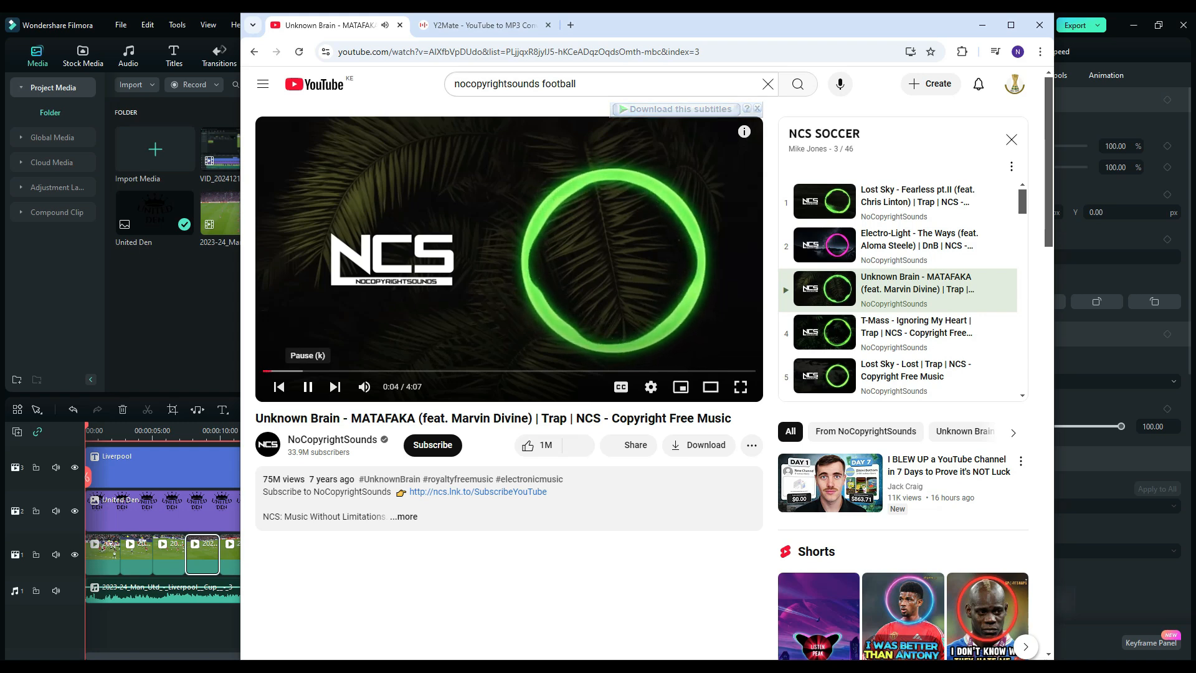
left_click(308, 387)
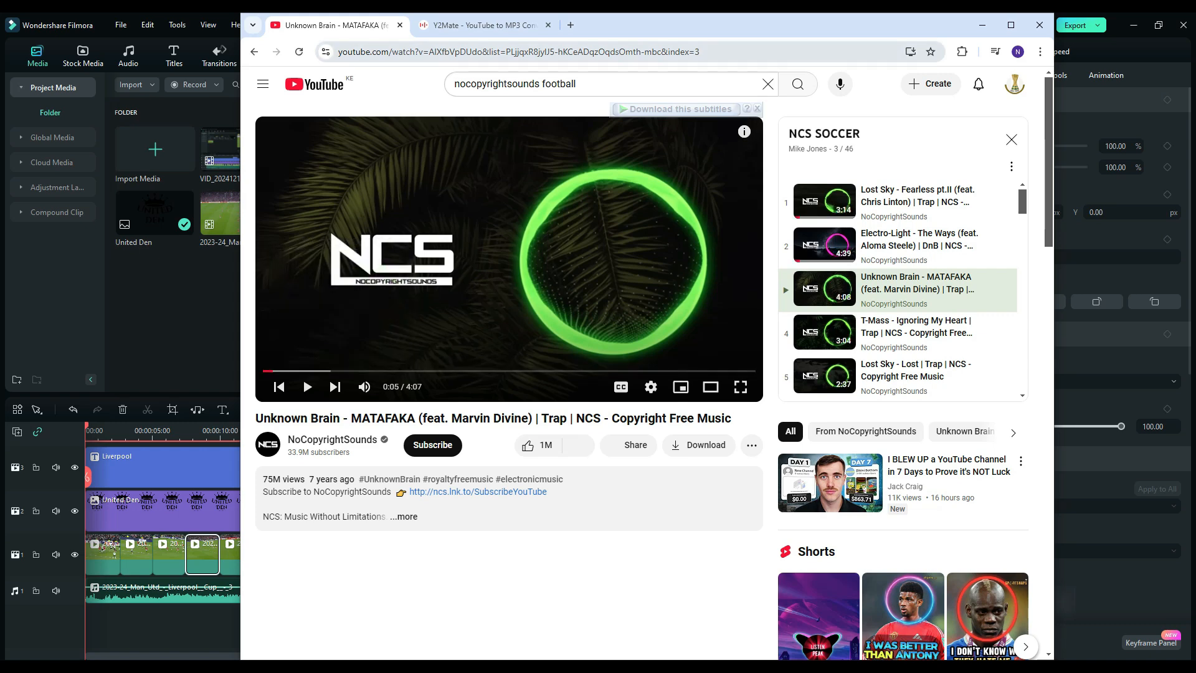
Step: Copy the full web address of the MATAFAKA video
left_click(453, 52)
left_click(453, 52)
triple_click(452, 51)
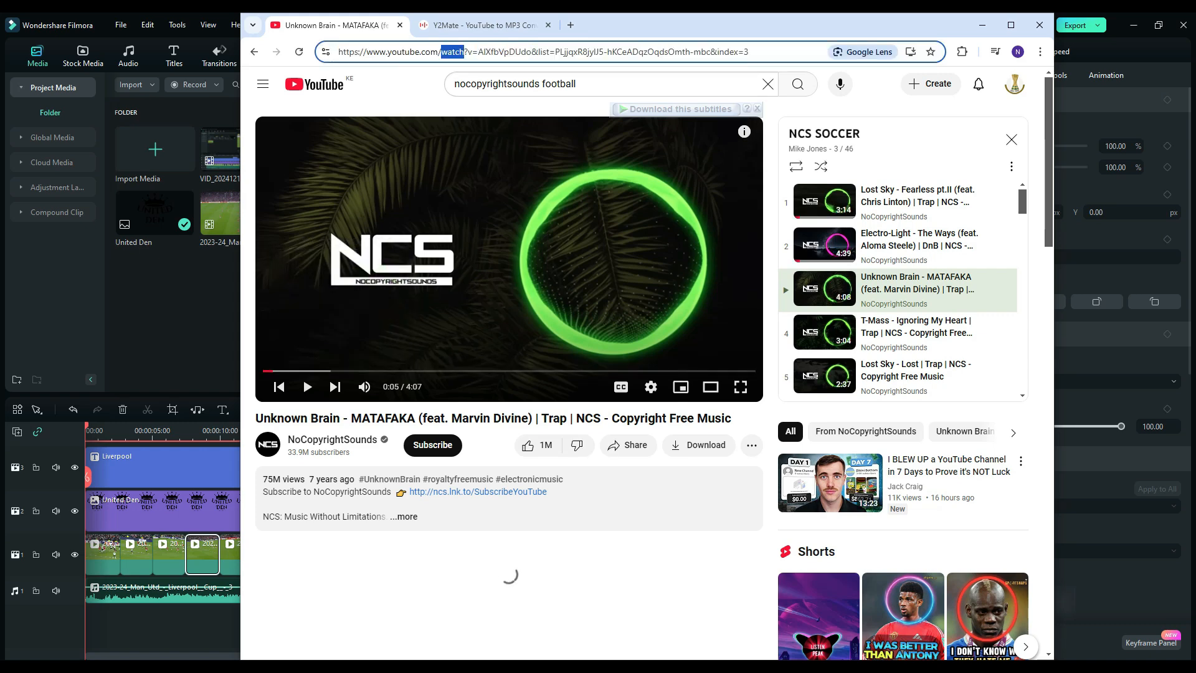
right_click(544, 52)
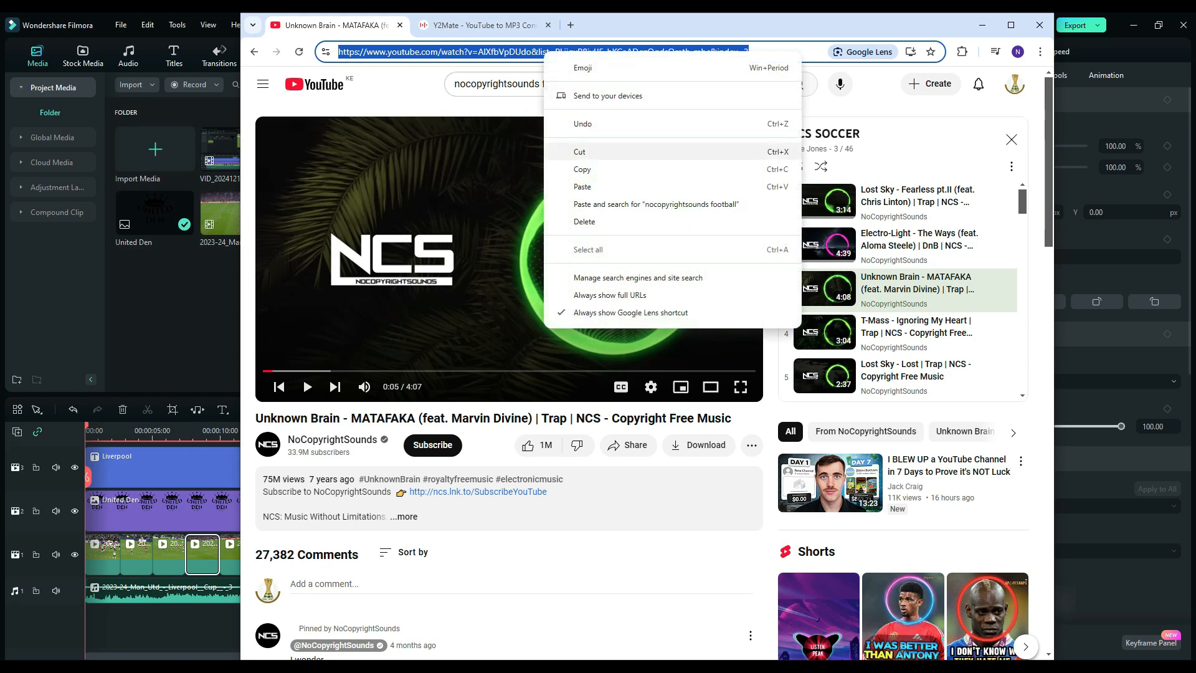
left_click(581, 170)
Step: Convert the copied video link to MP3 on the Y2Mate page and download the file under the Music category
left_click(477, 25)
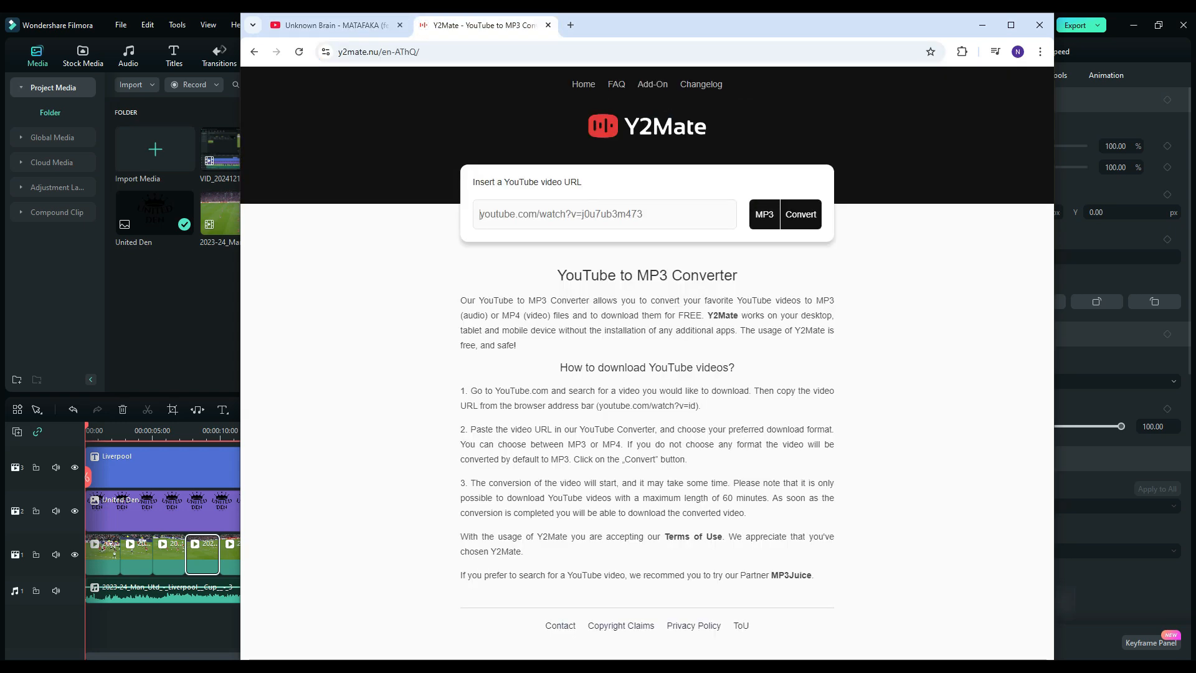
key("ctrl+v")
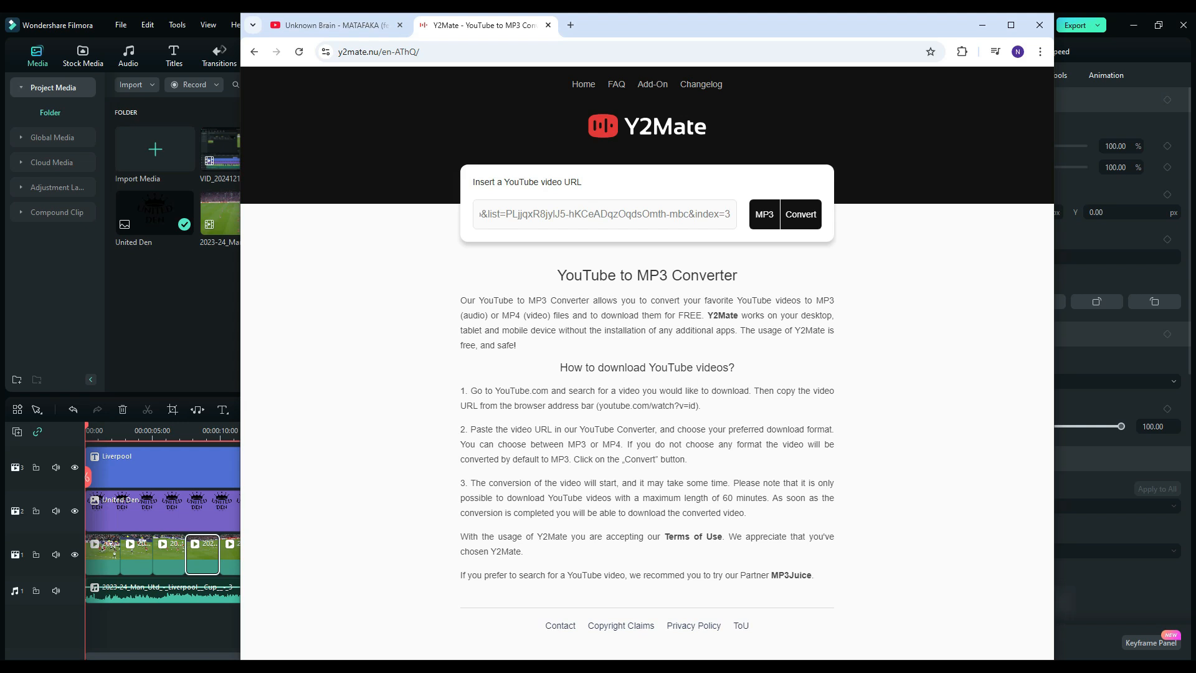
key("Return")
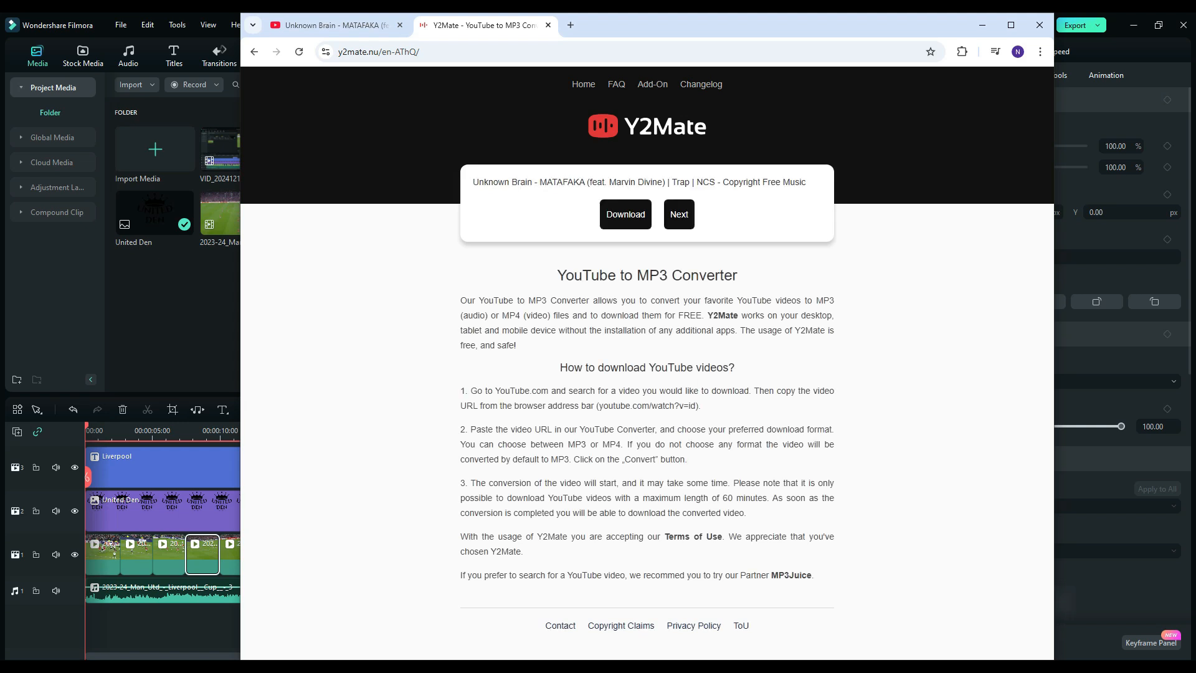
left_click(625, 214)
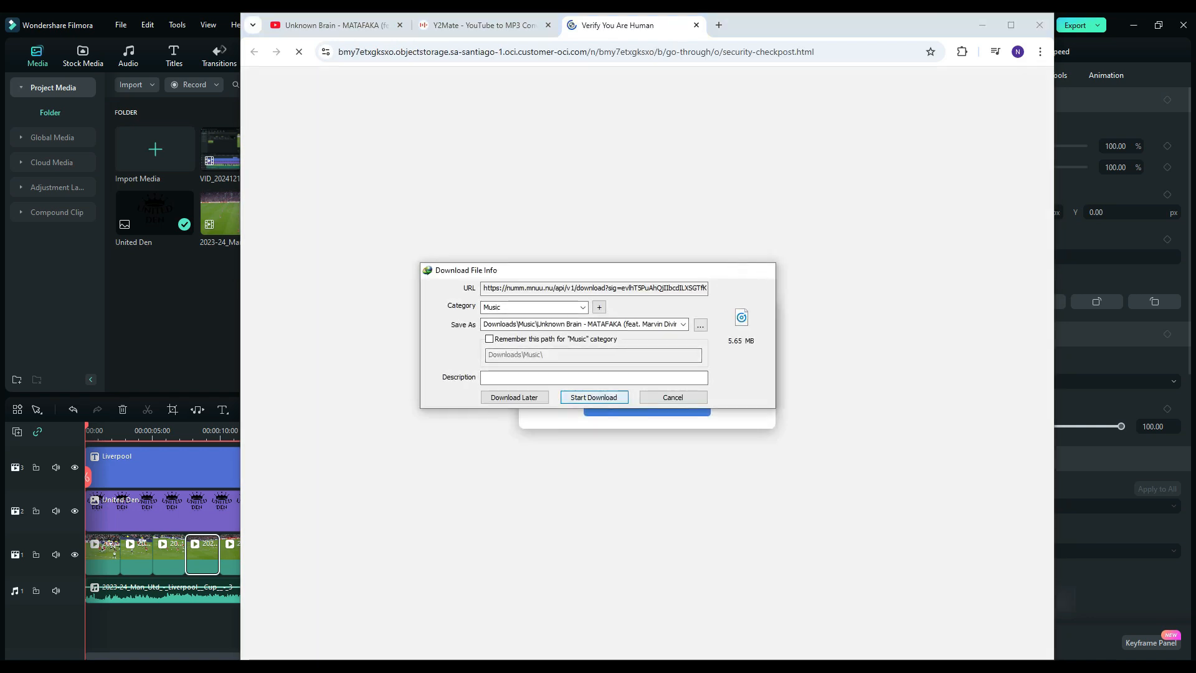
left_click(594, 397)
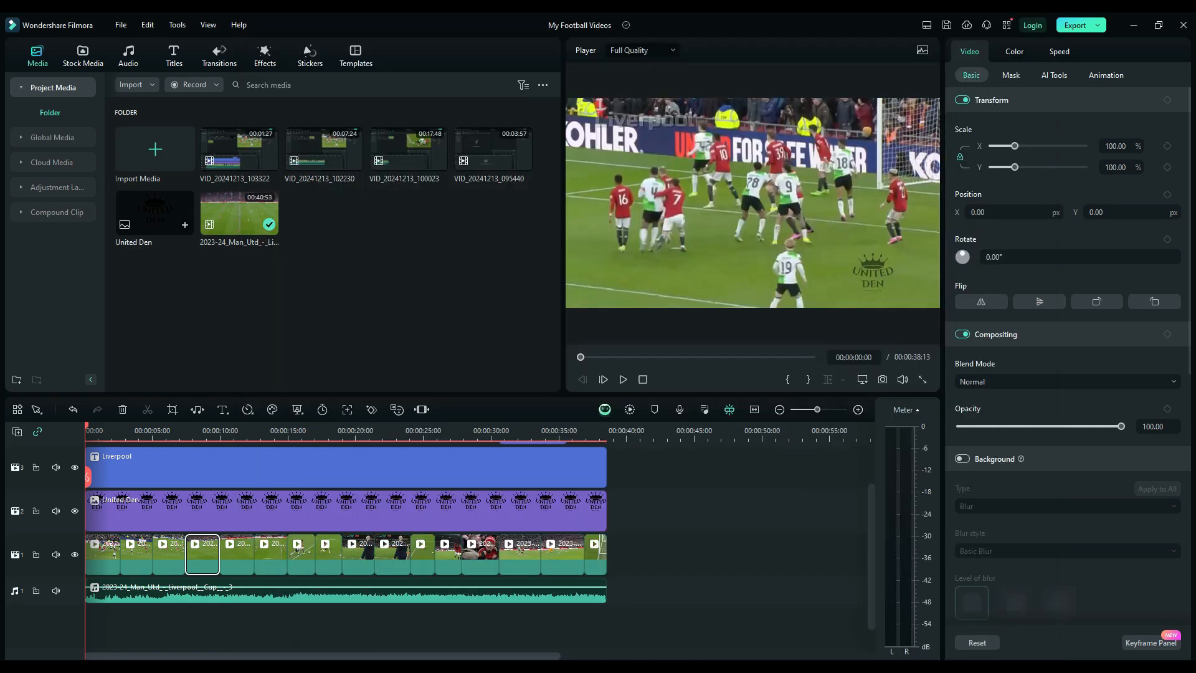
Step: Import the downloaded "Unknown Brain - MATAFAKA" audio file from the Music downloads folder into the Filmora project
left_click(154, 148)
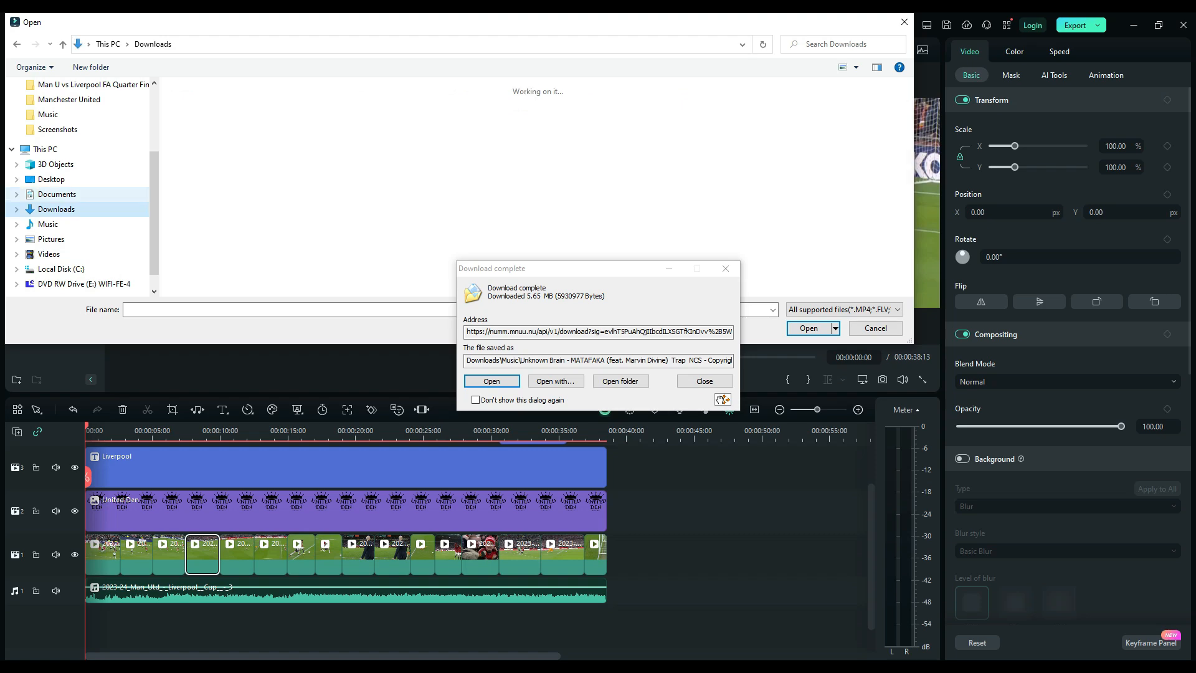
left_click(49, 114)
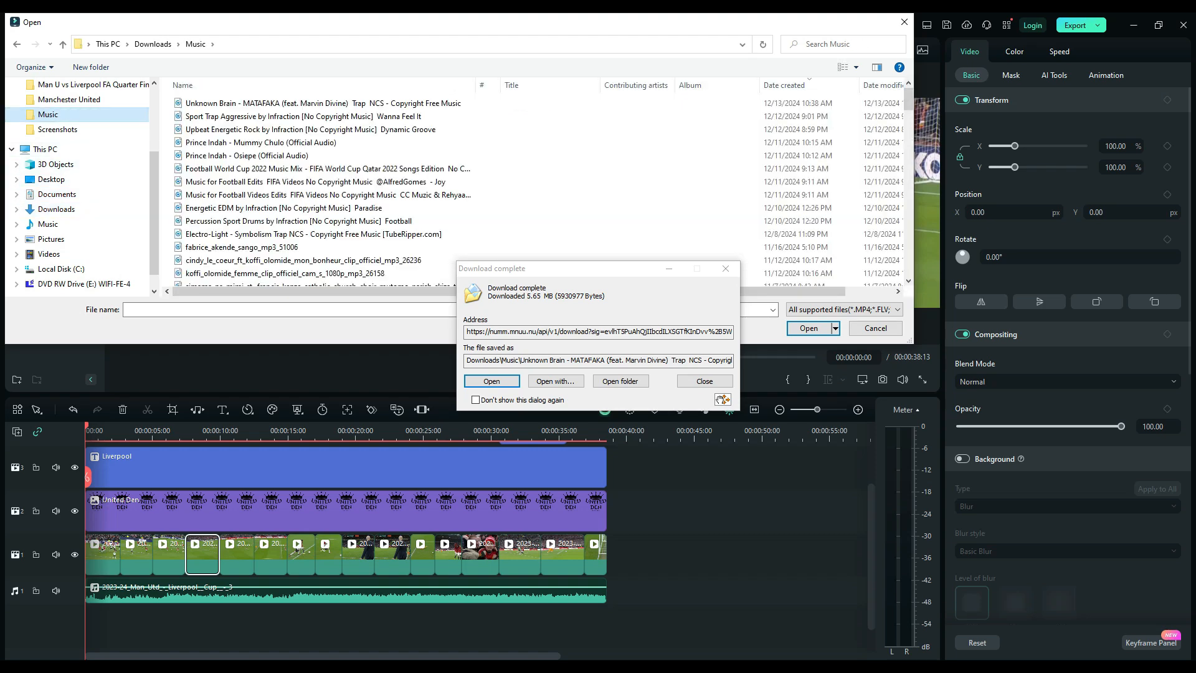
left_click(323, 103)
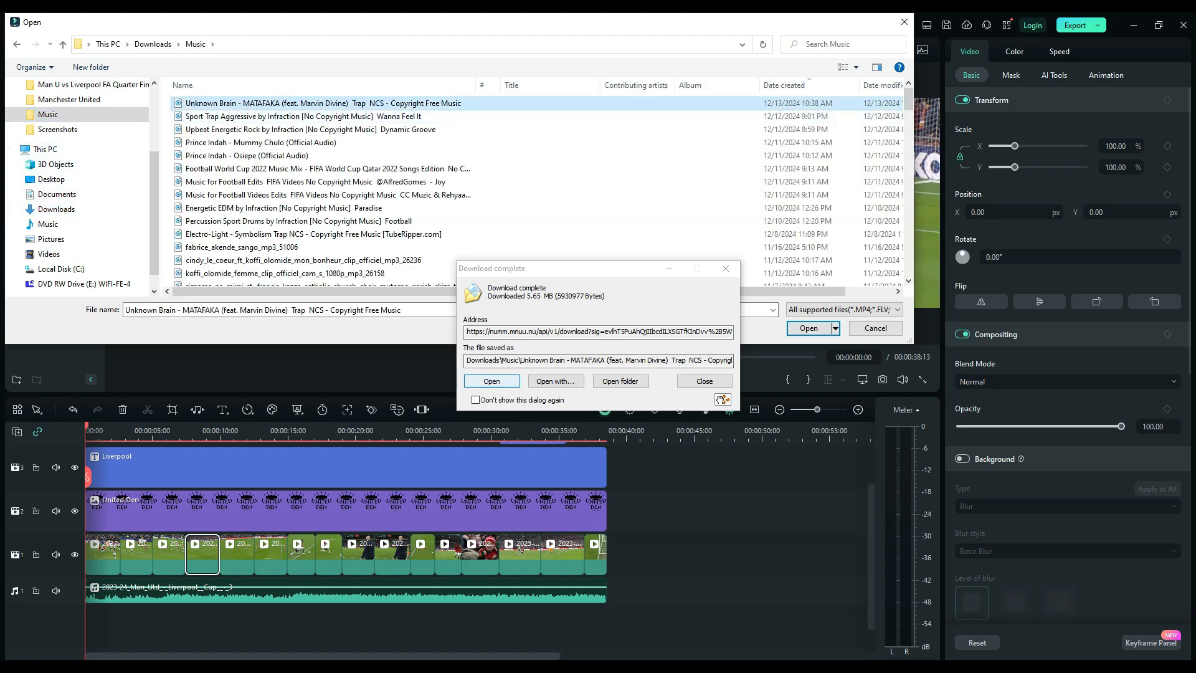
key("Return")
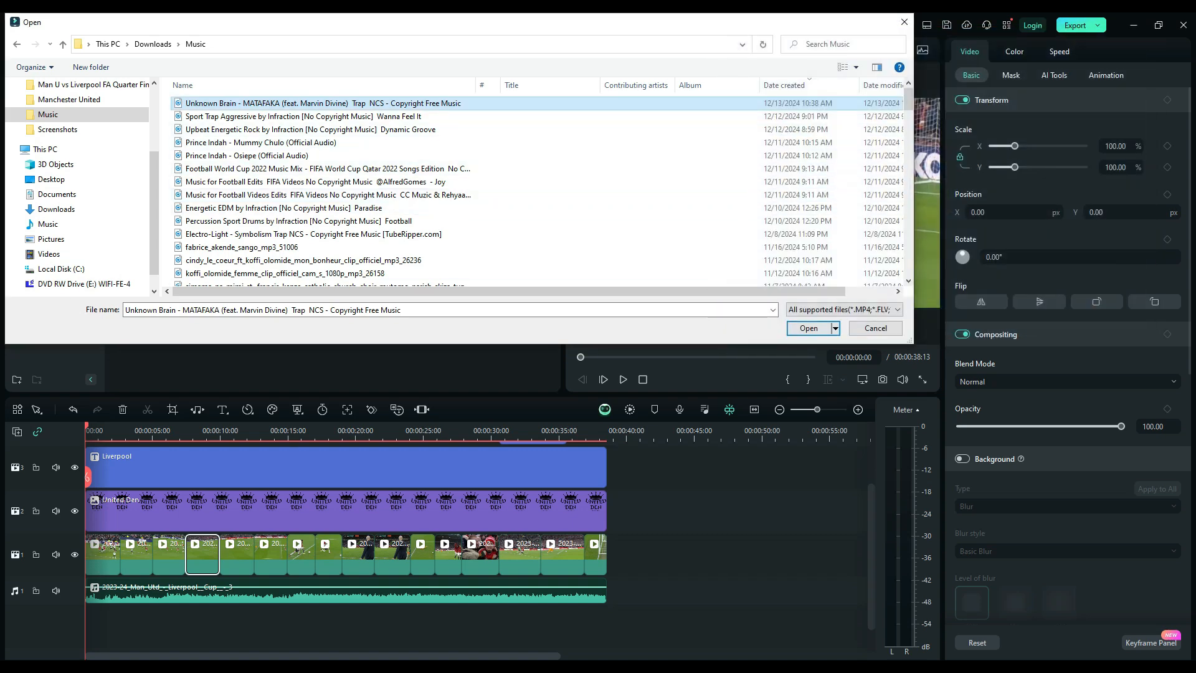
left_click(808, 328)
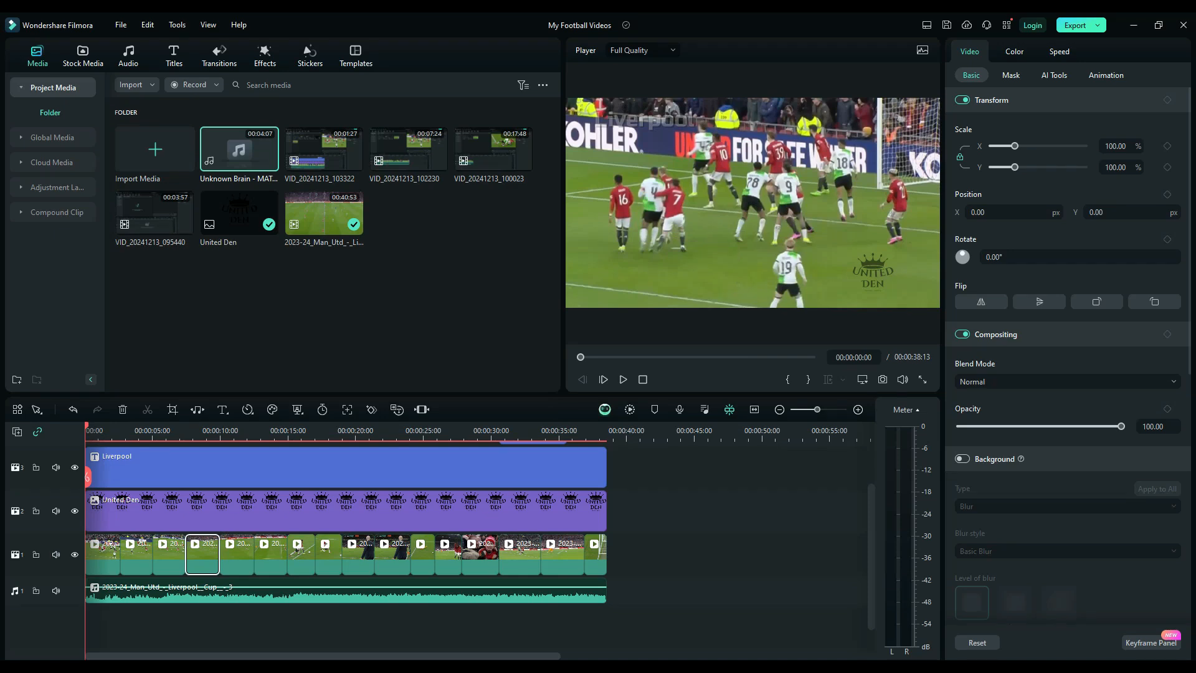
Step: Place the MATAFAKA music on a new audio track from the start of the timeline and briefly play the opening
left_click_drag(239, 150, 88, 626)
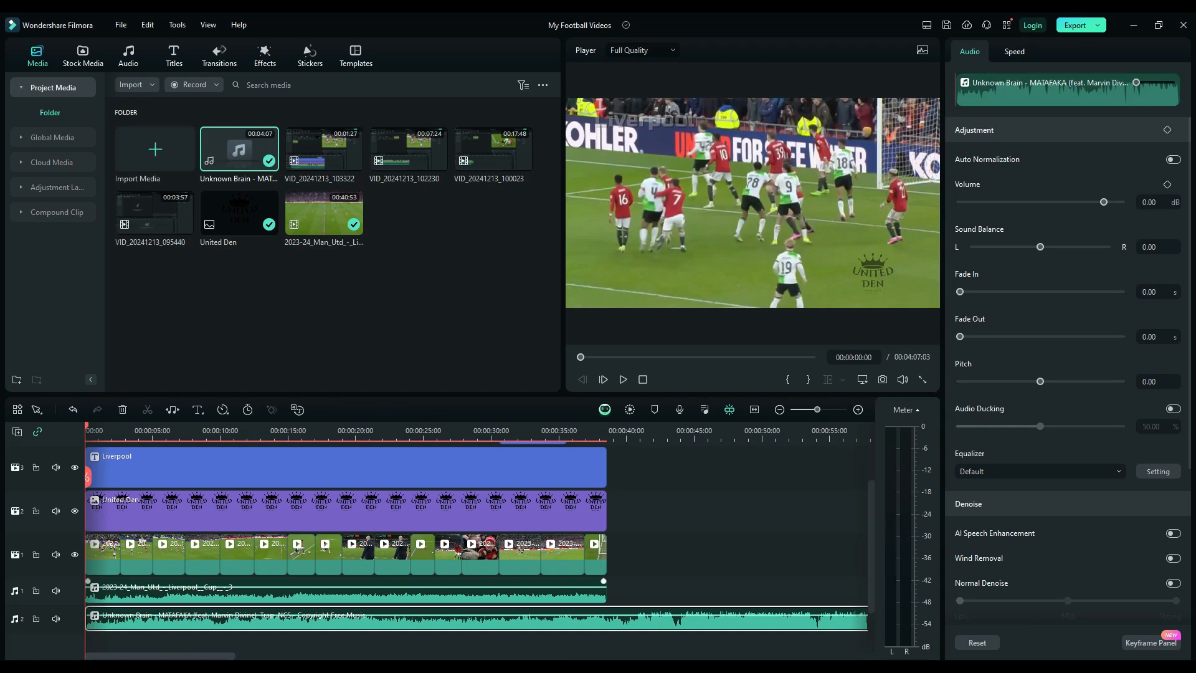
scroll(137, 611, "down", 1)
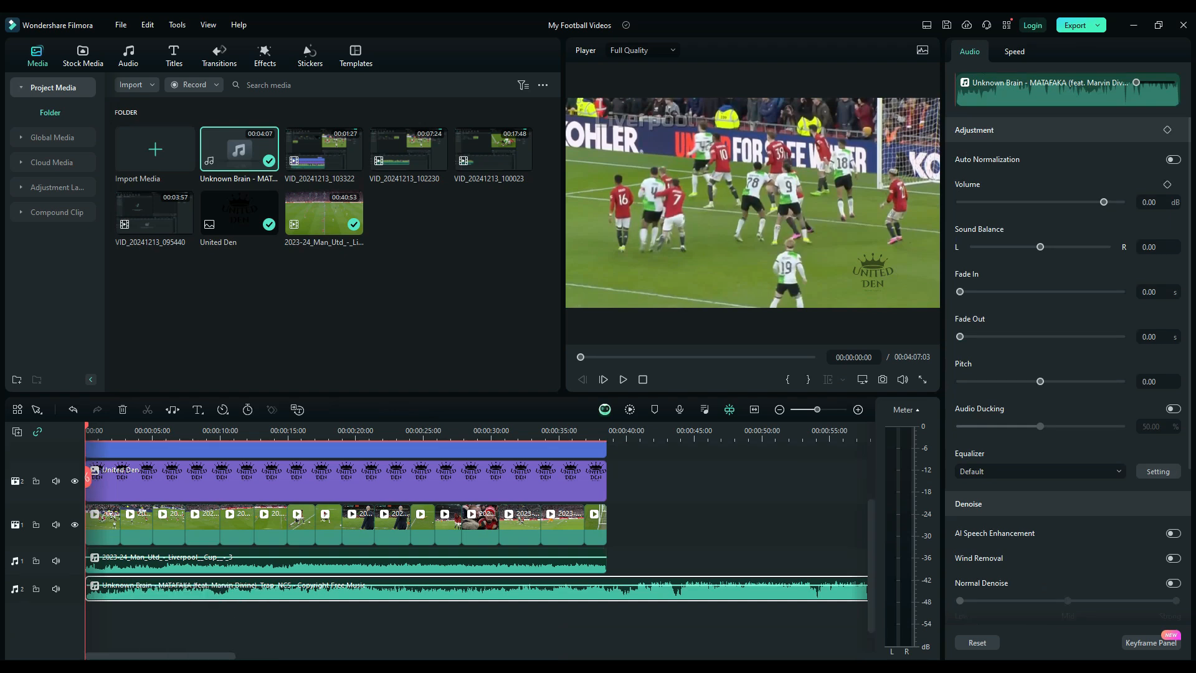
scroll(443, 537, "up", 1)
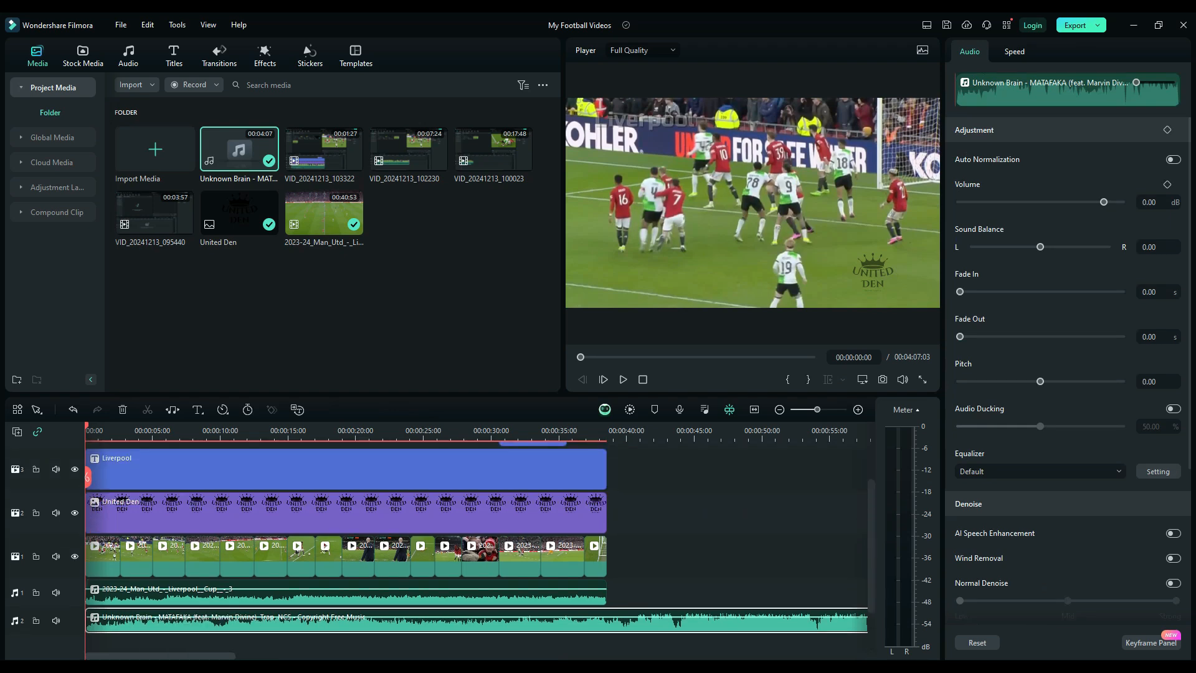
left_click(623, 380)
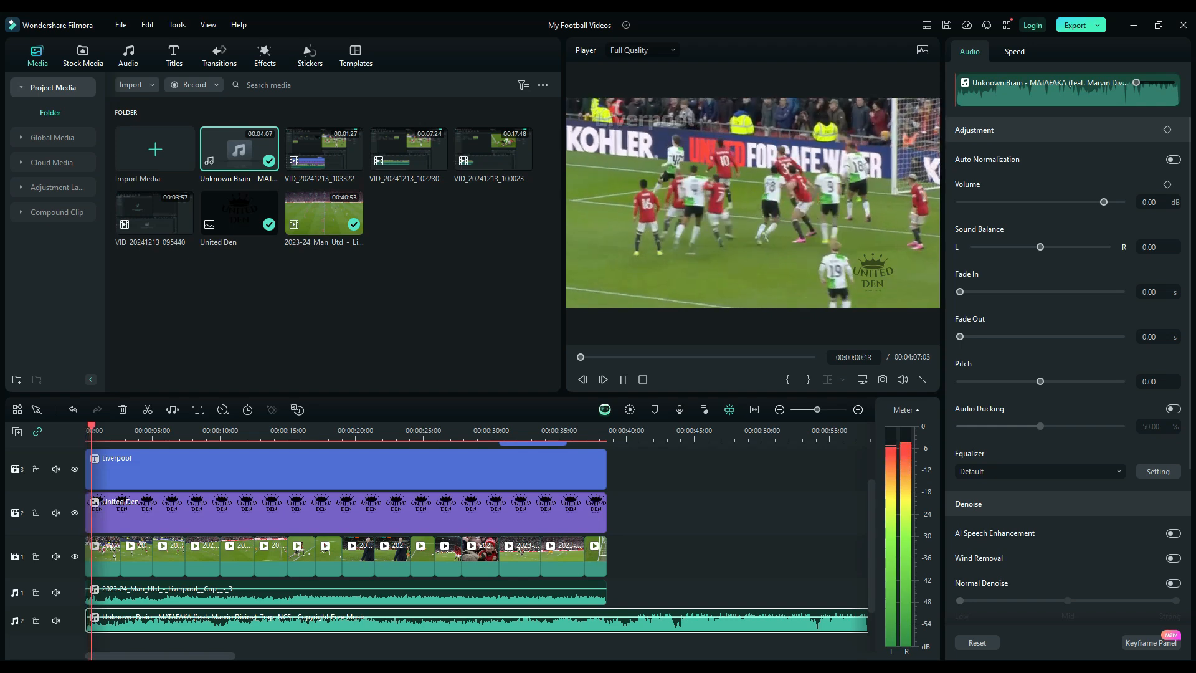
key("space")
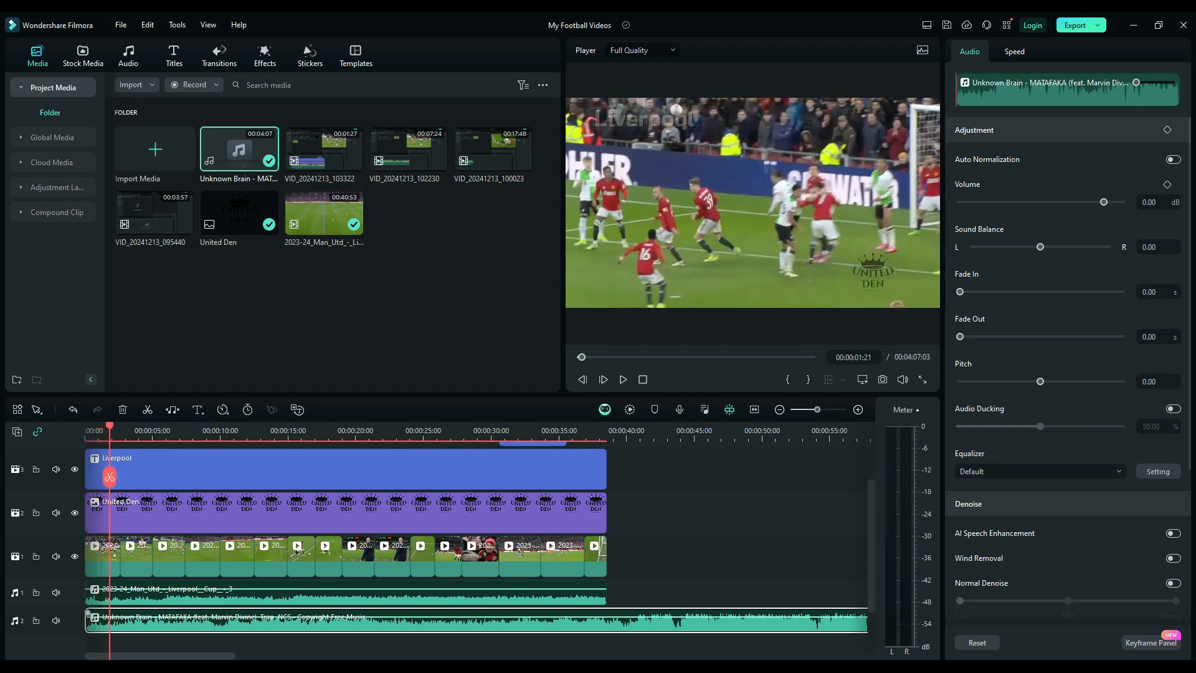
Step: Select both the match audio and the music clip, and return the playhead to the start of the timeline
scroll(110, 478, "down", 1)
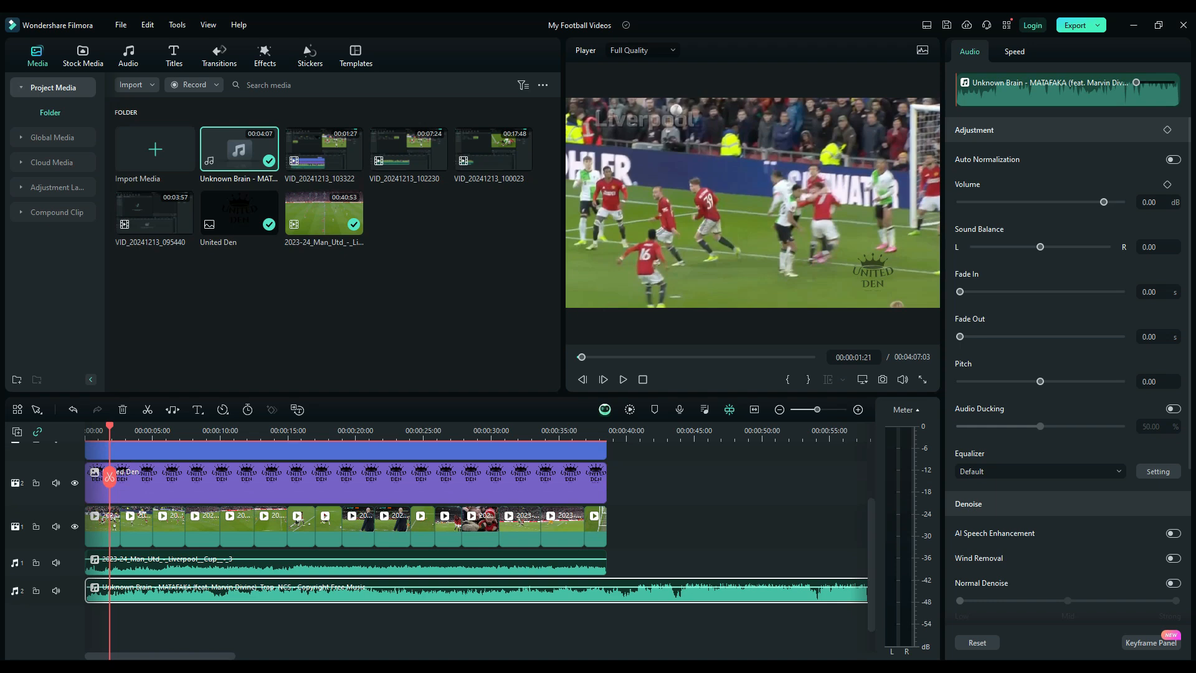
scroll(110, 477, "down", 1)
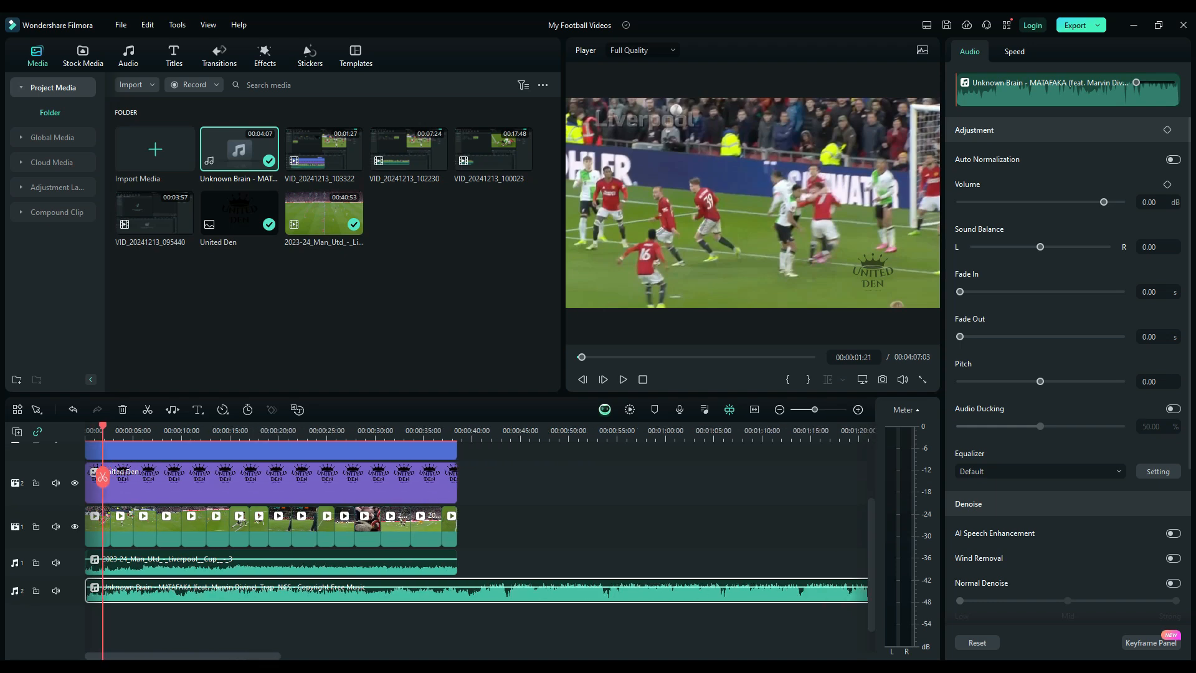
left_click_drag(398, 628, 107, 566)
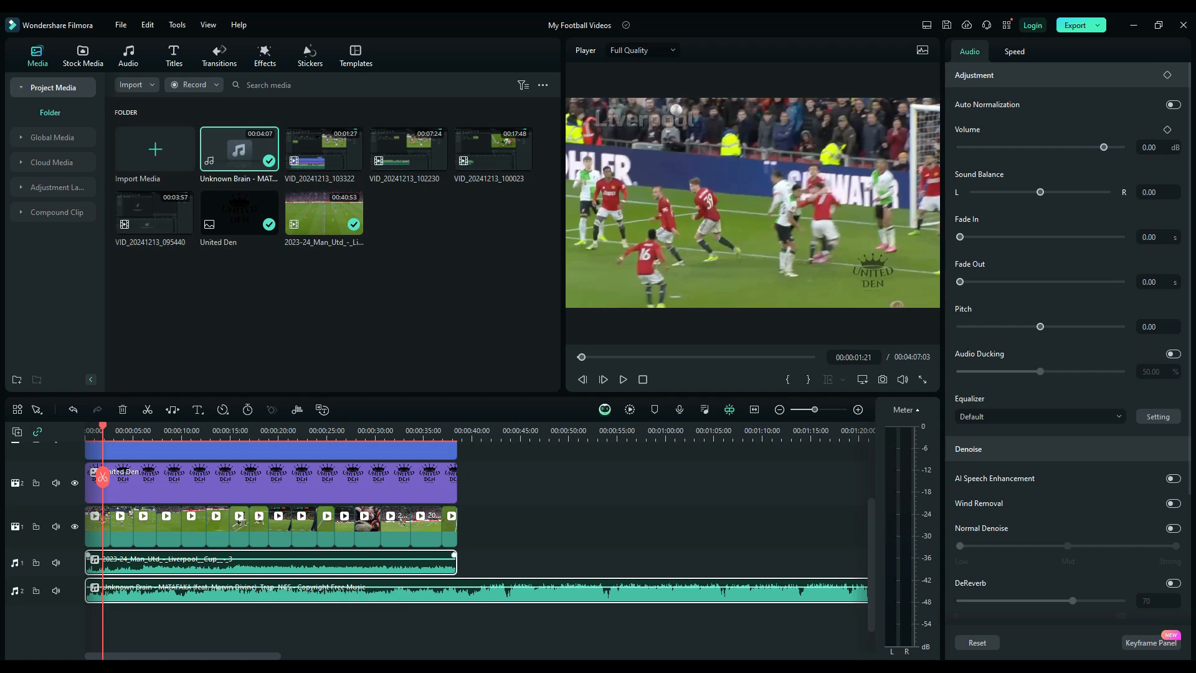
left_click_drag(103, 477, 87, 477)
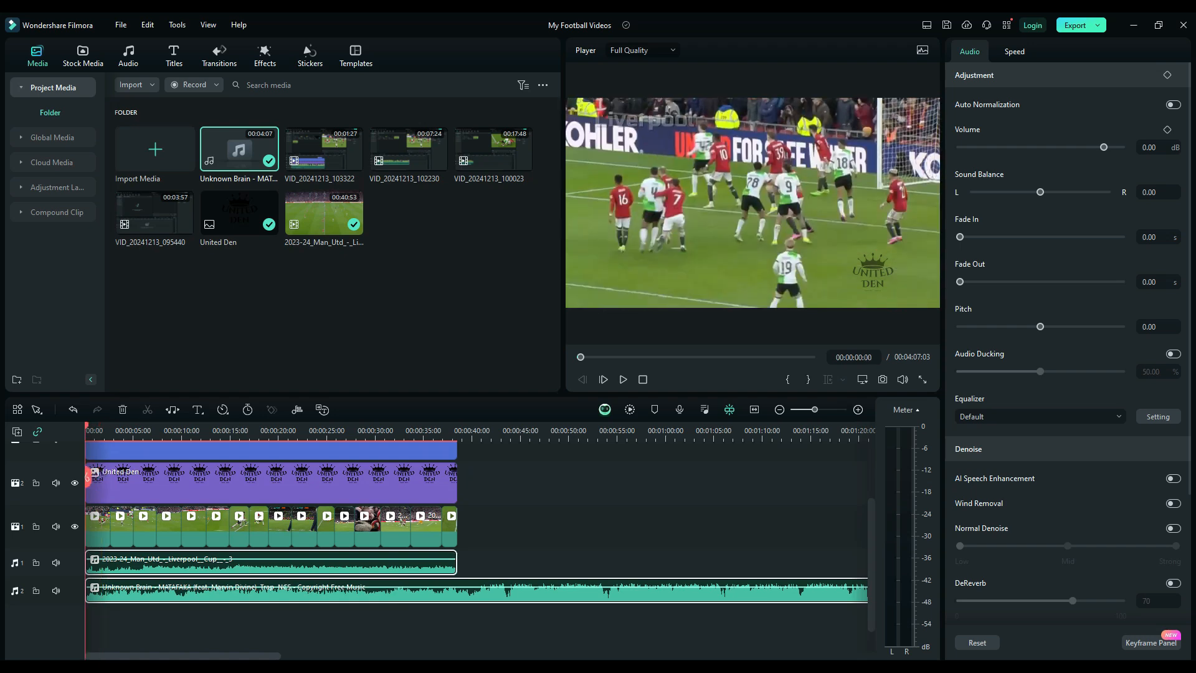
Step: Enable Auto Normalization for both selected audio clips, and cut off and delete the music beyond the video's end at 00:00:38:15
left_click(1174, 104)
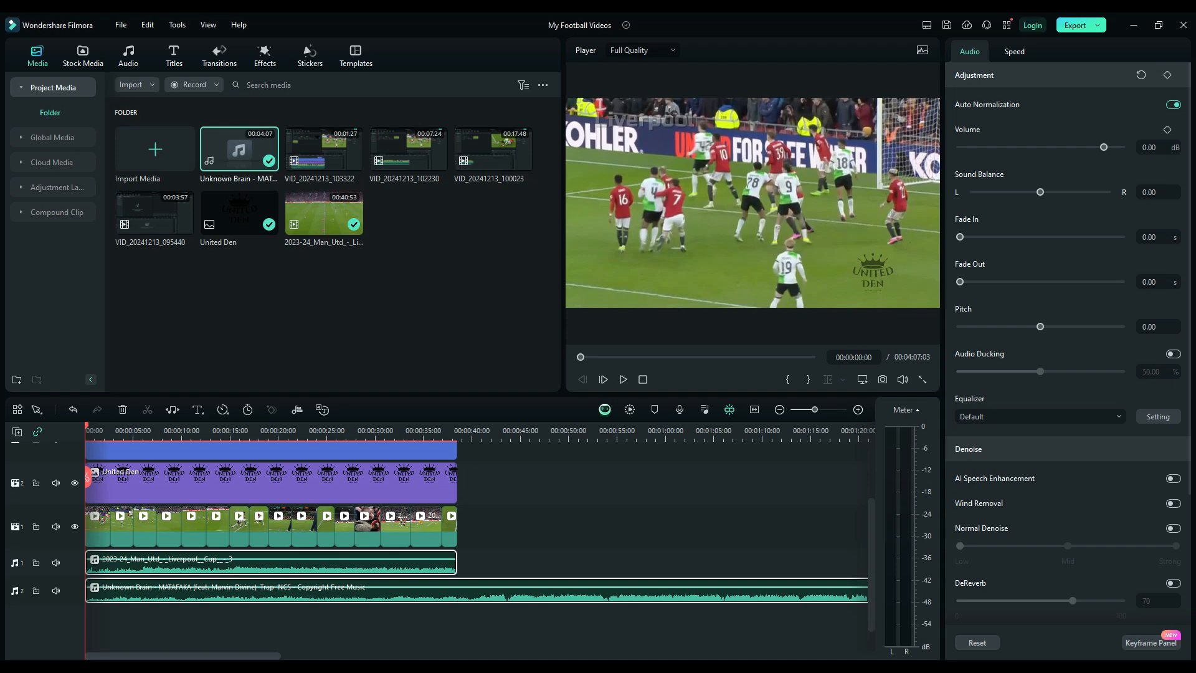
left_click(411, 526)
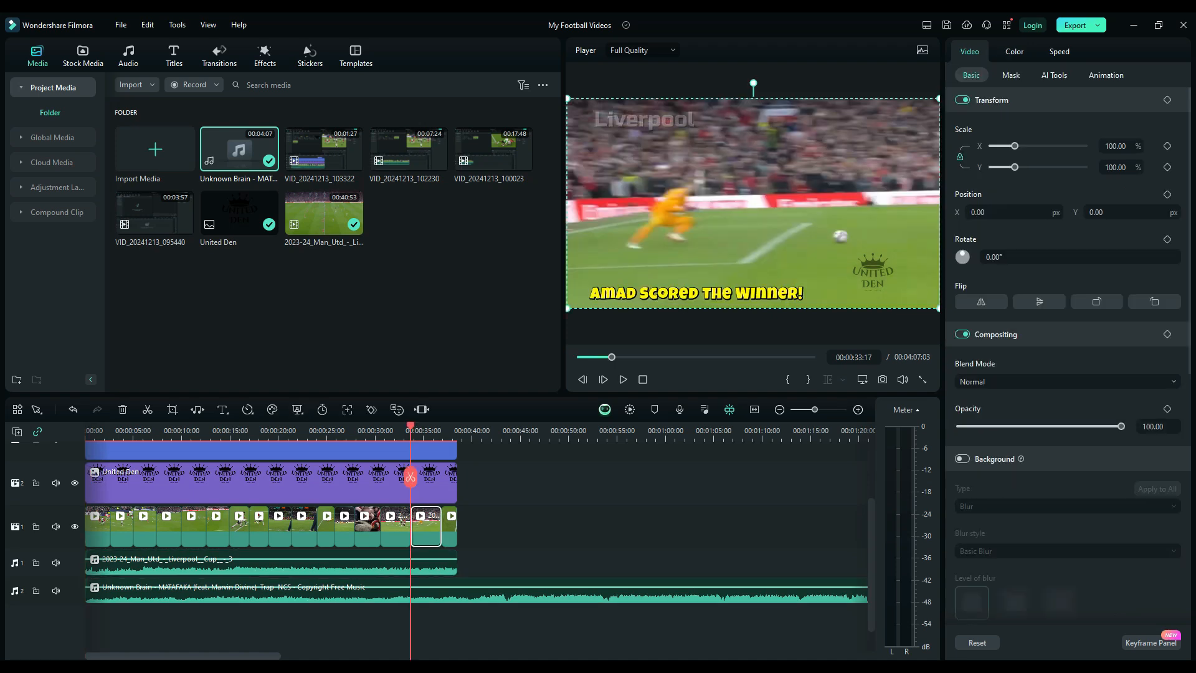
left_click_drag(410, 476, 458, 477)
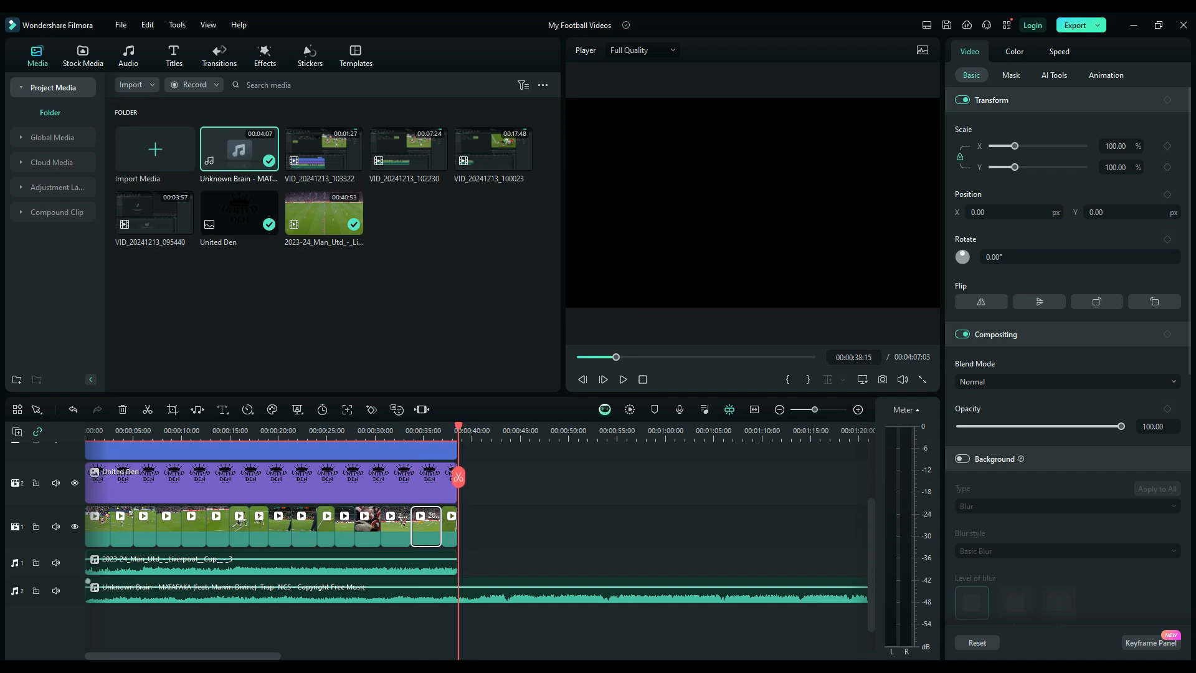
left_click(477, 593)
left_click(458, 477)
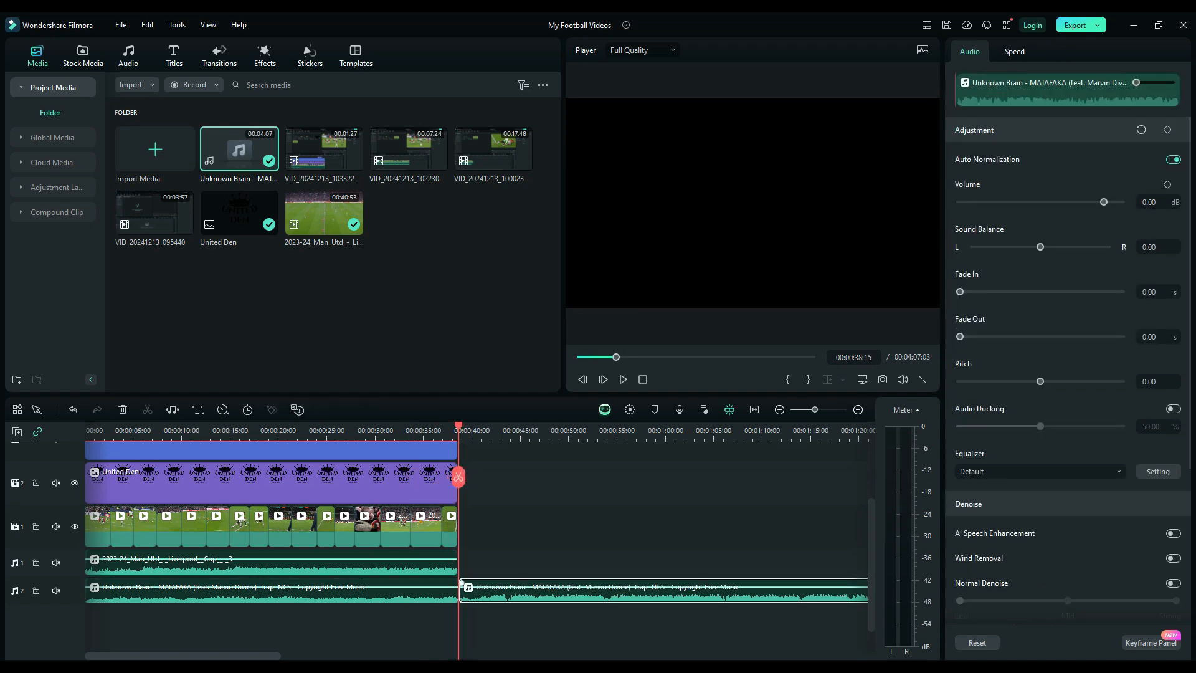
key("Delete")
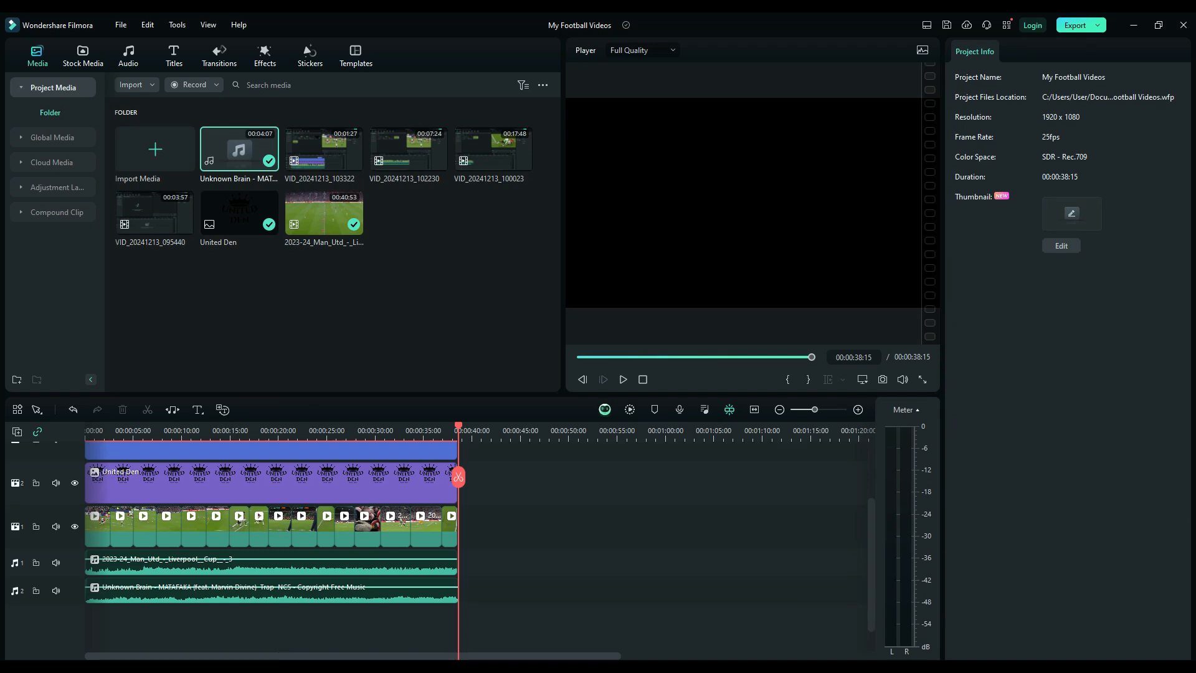
Step: Play the first five seconds from the timeline's start to check the audio mix, and return the playhead to the start
left_click_drag(459, 477, 87, 478)
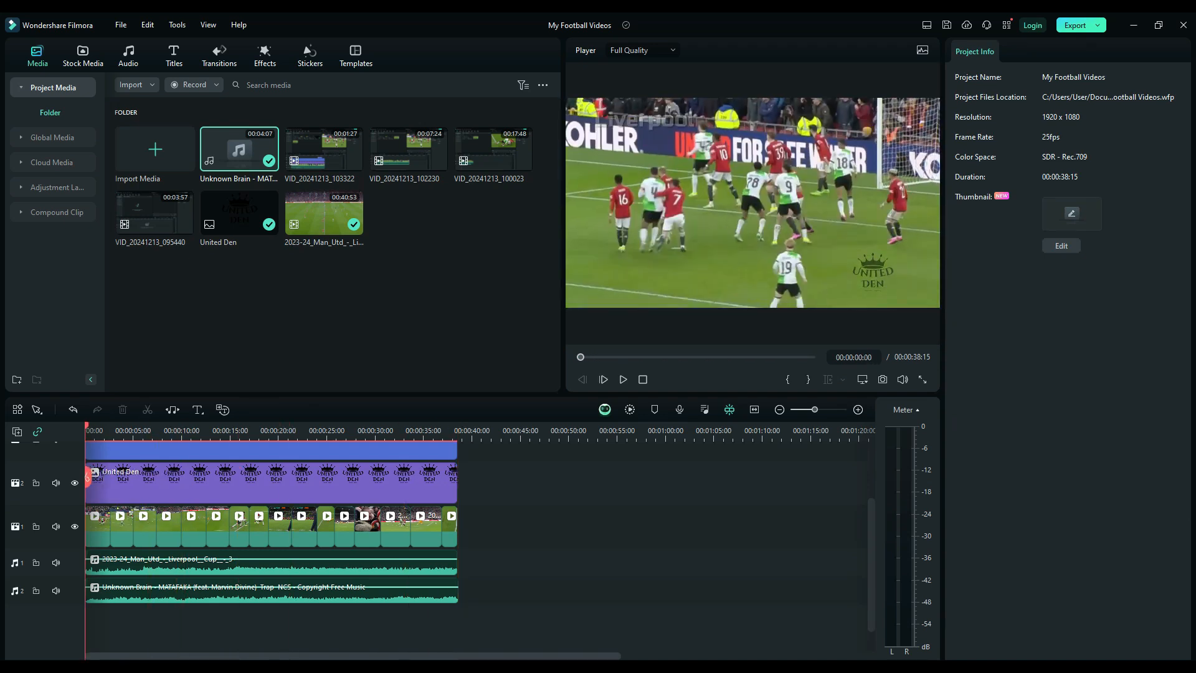
left_click(623, 380)
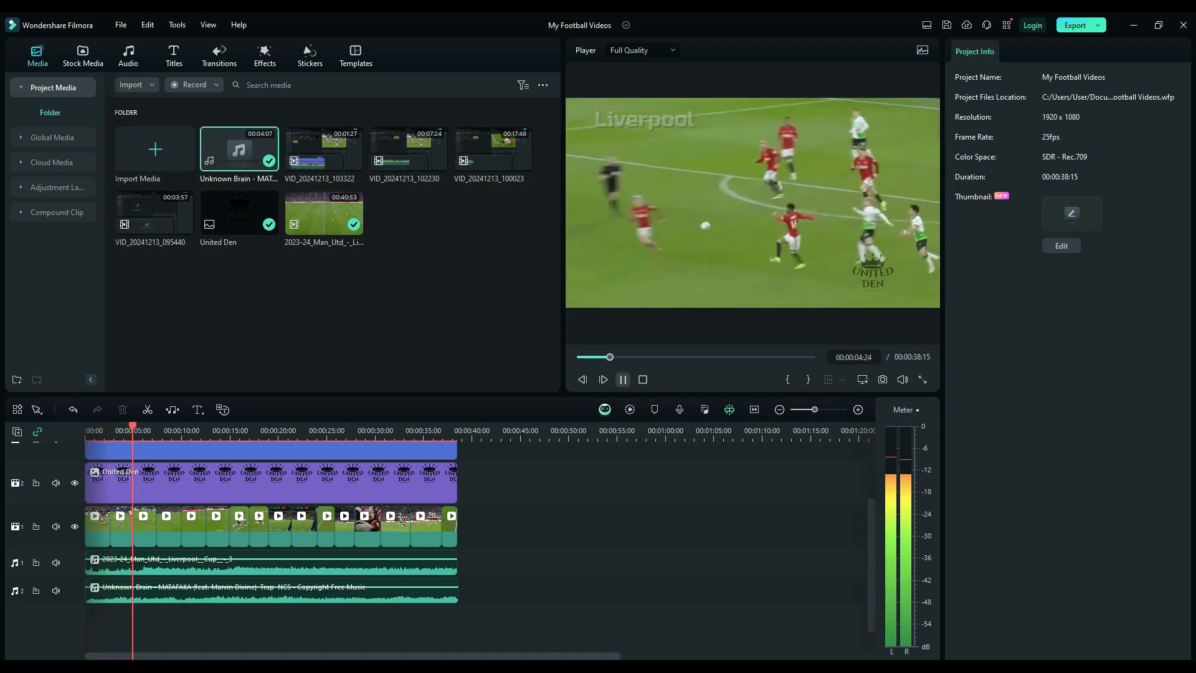
left_click(623, 379)
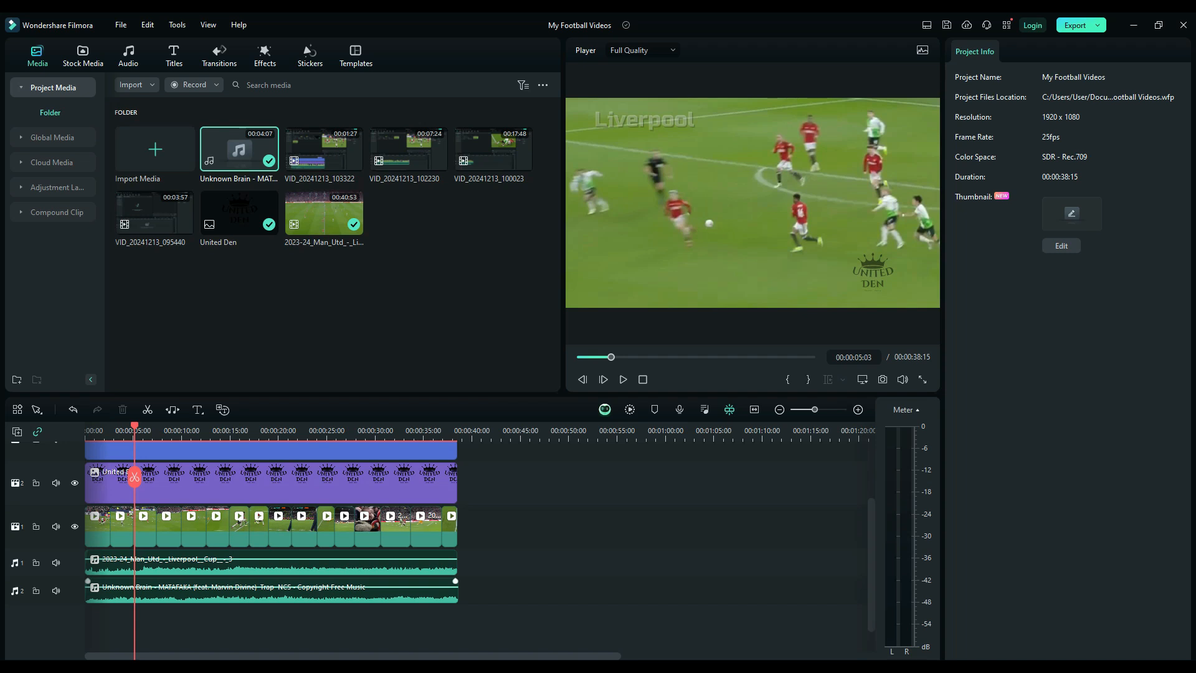
key("Home")
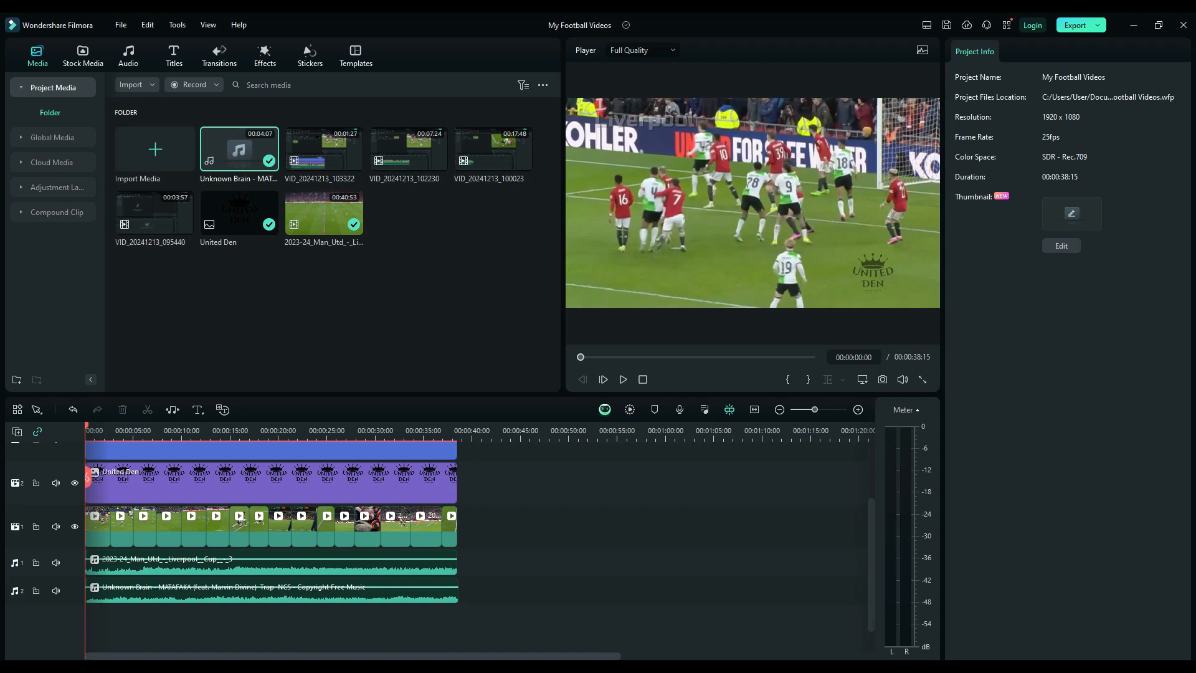
Step: Enable Audio Ducking at 50% for the match audio clip
left_click(454, 590)
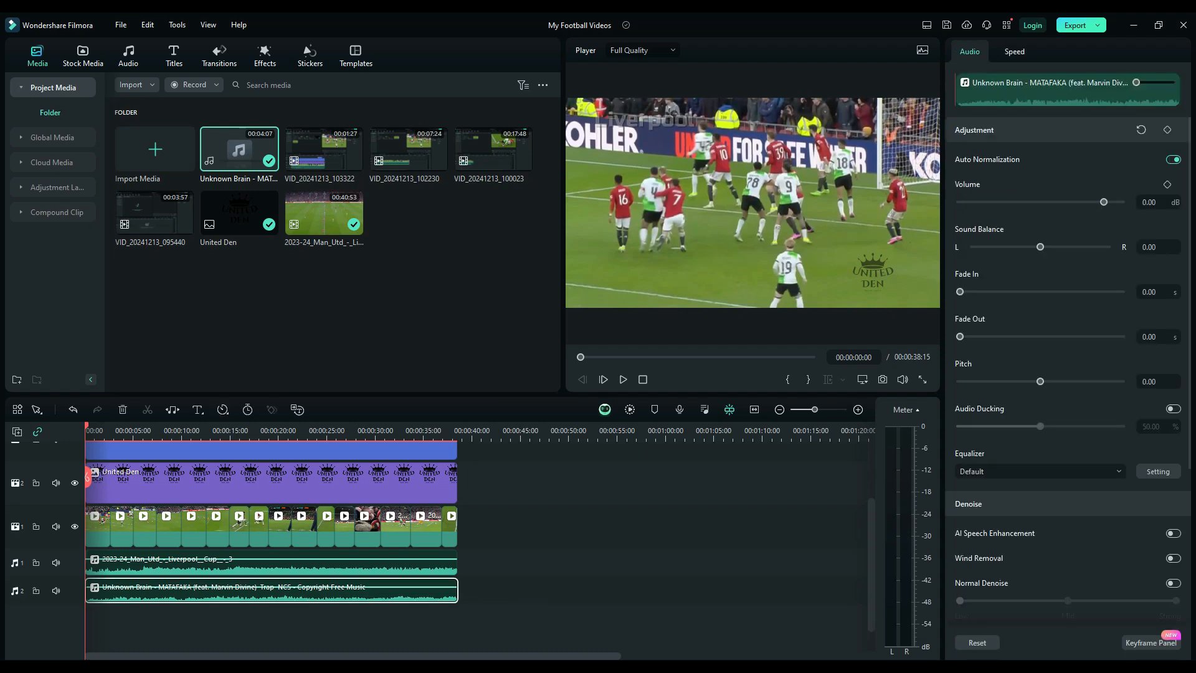
left_click(505, 586)
left_click(439, 566)
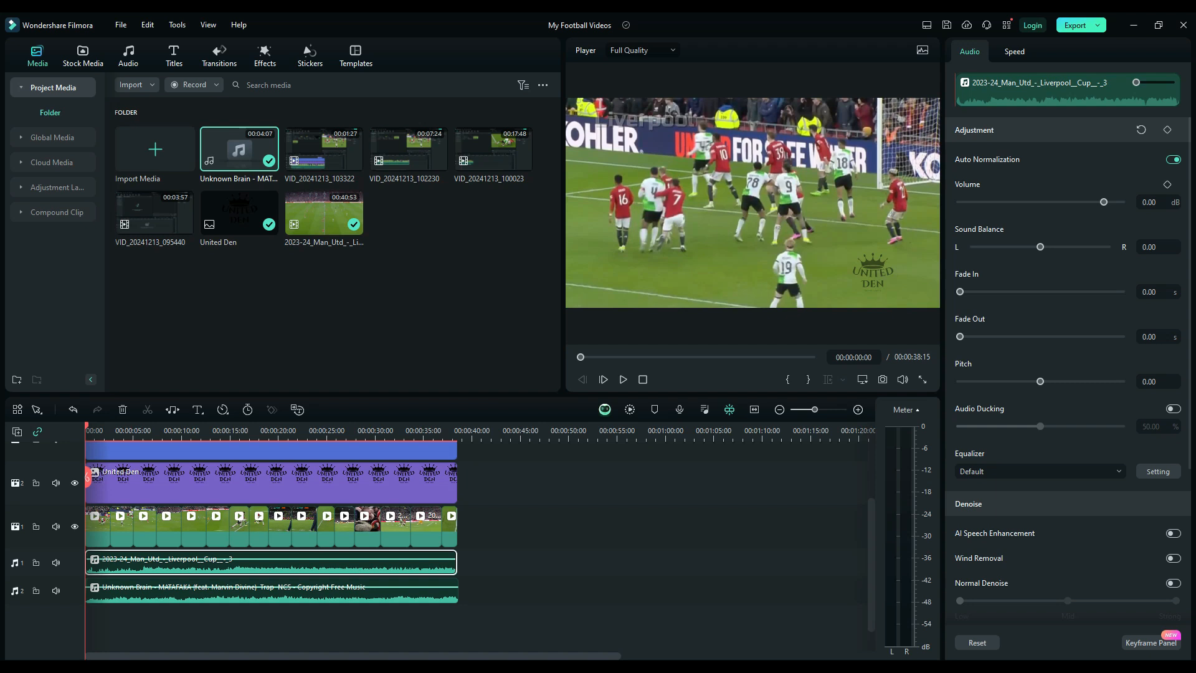
left_click(1173, 408)
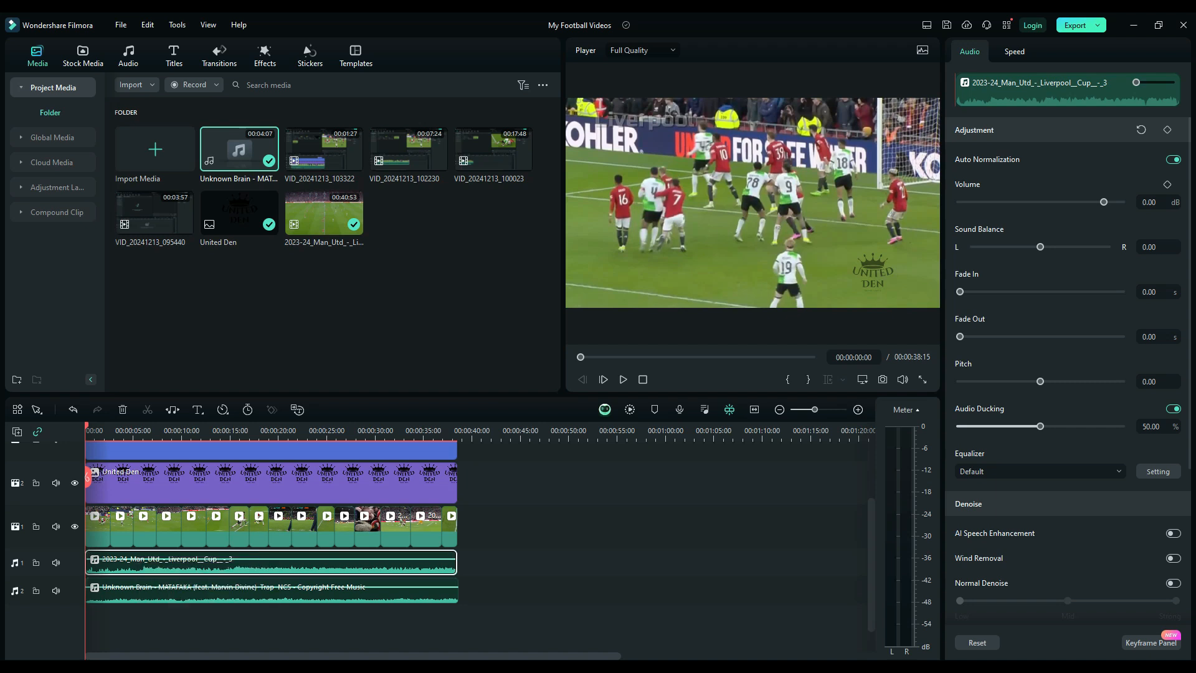
Step: Split the match audio at 00:00:05:00 and 00:00:12:13, and delete the section between the cuts
left_click(135, 524)
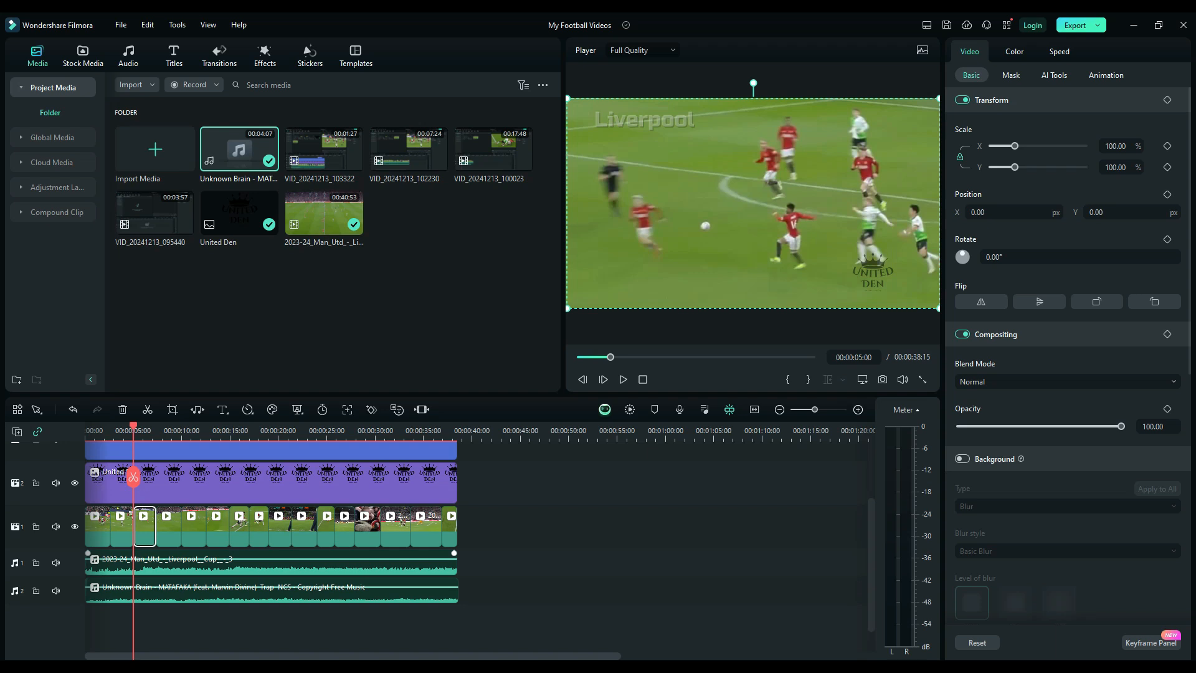
left_click(143, 566)
left_click(134, 477)
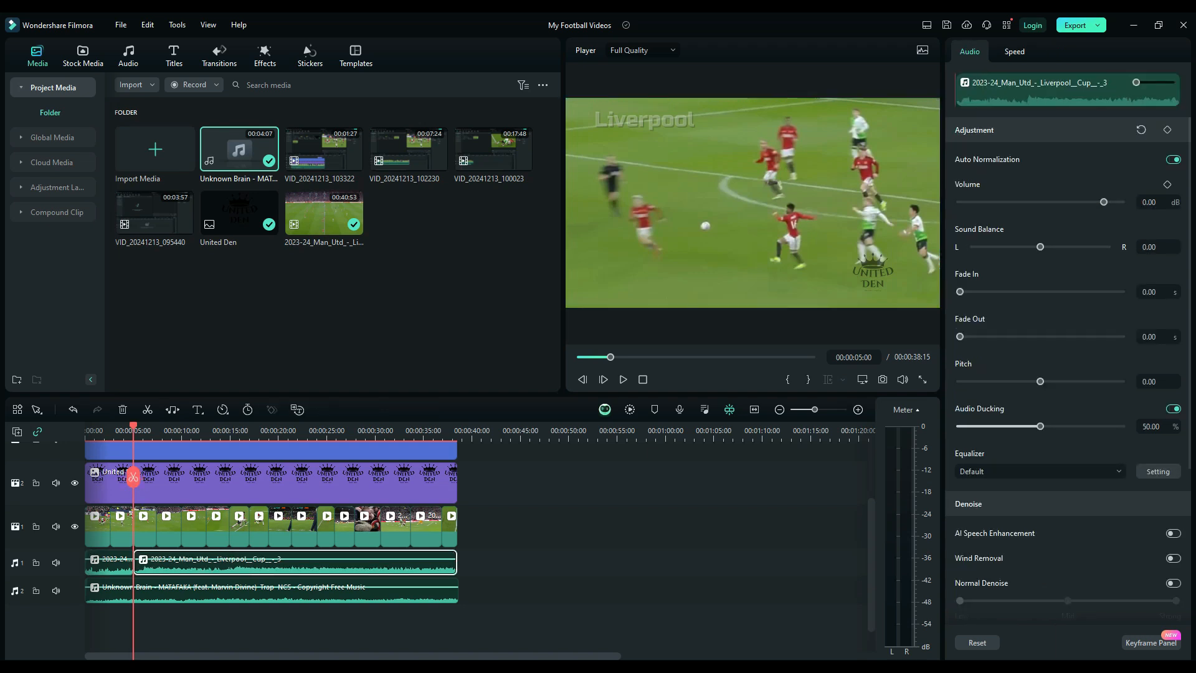
left_click(217, 526)
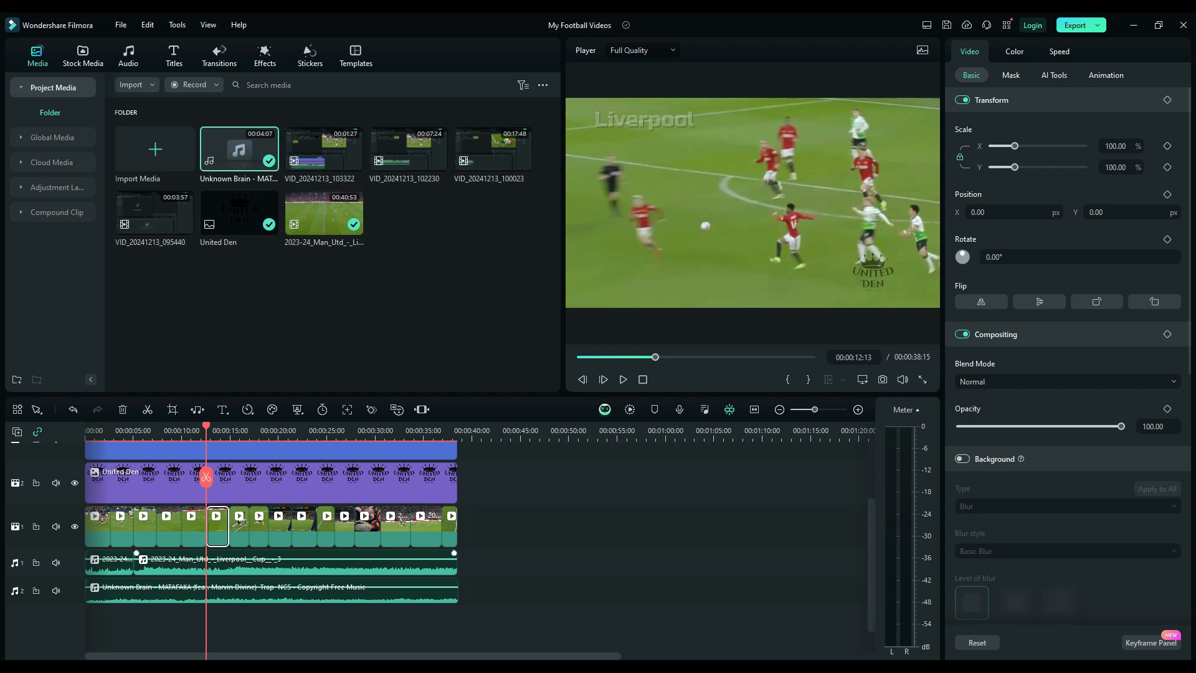
left_click(139, 556)
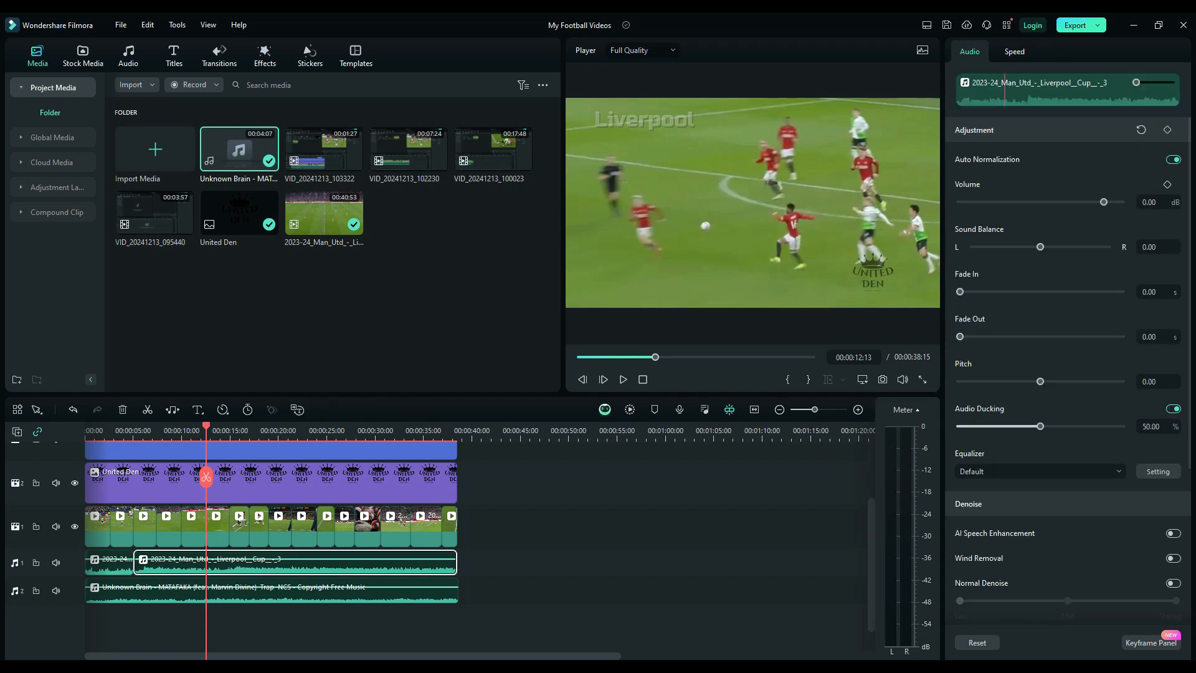
left_click(205, 477)
left_click(175, 564)
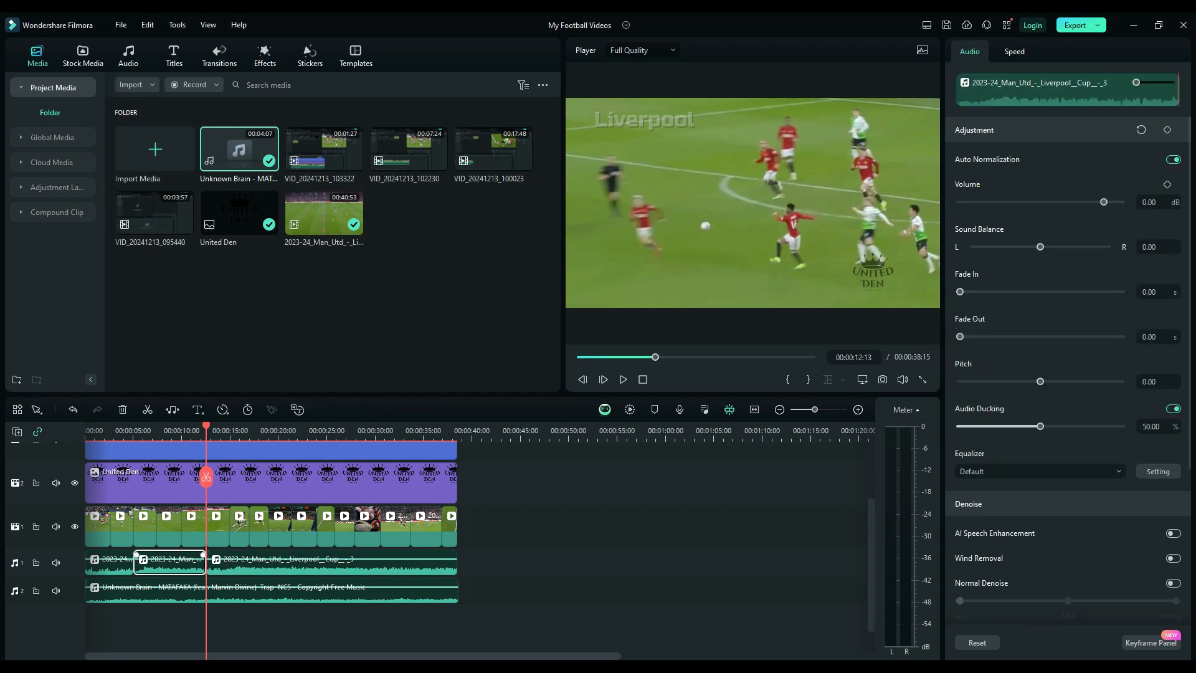
key("Delete")
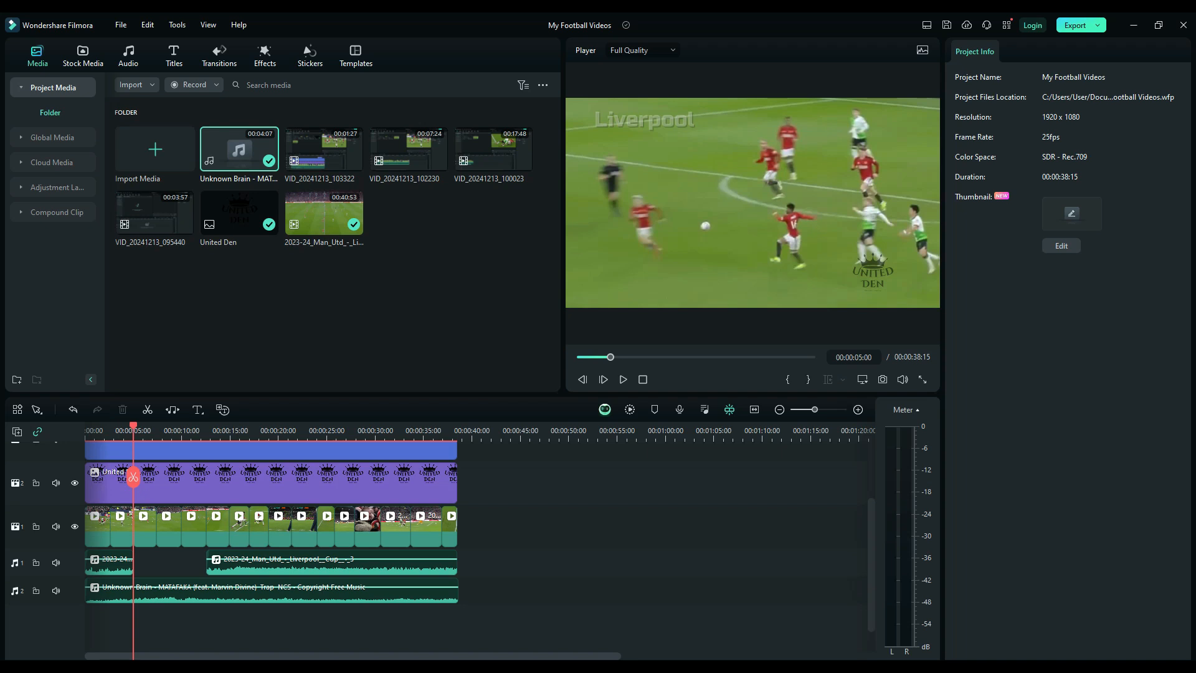
Step: Play the video from the start to about 15 seconds to hear the music through the gap in the match audio
left_click_drag(133, 427, 85, 426)
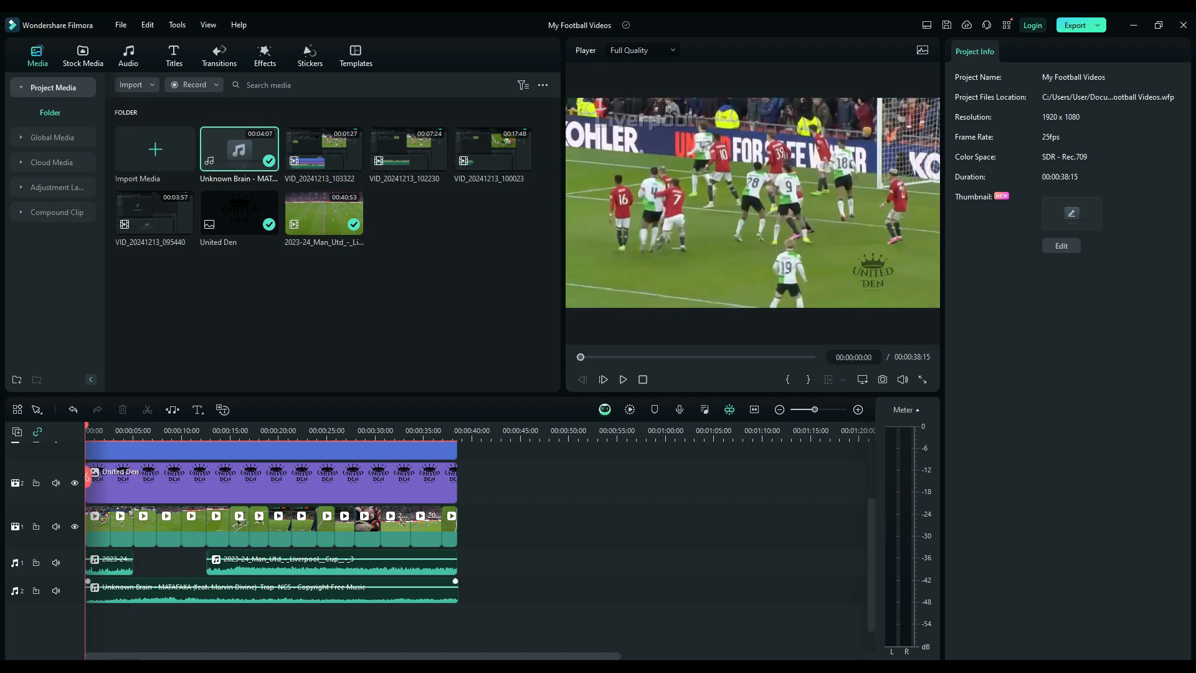
left_click(623, 380)
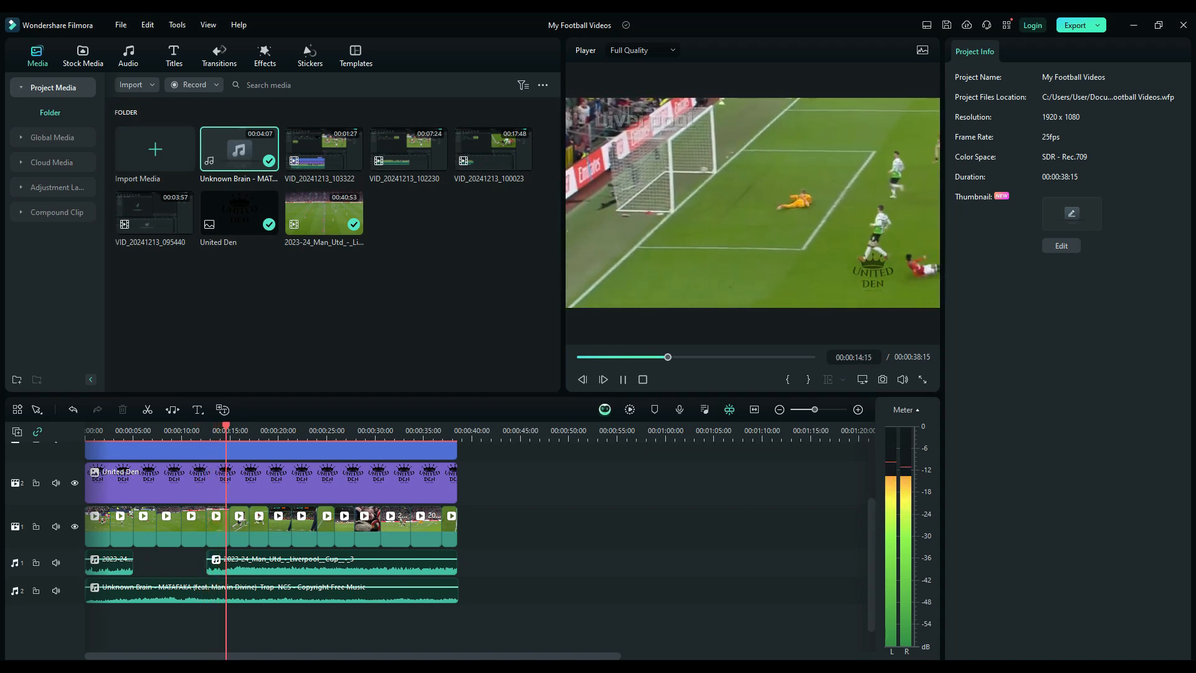
key("space")
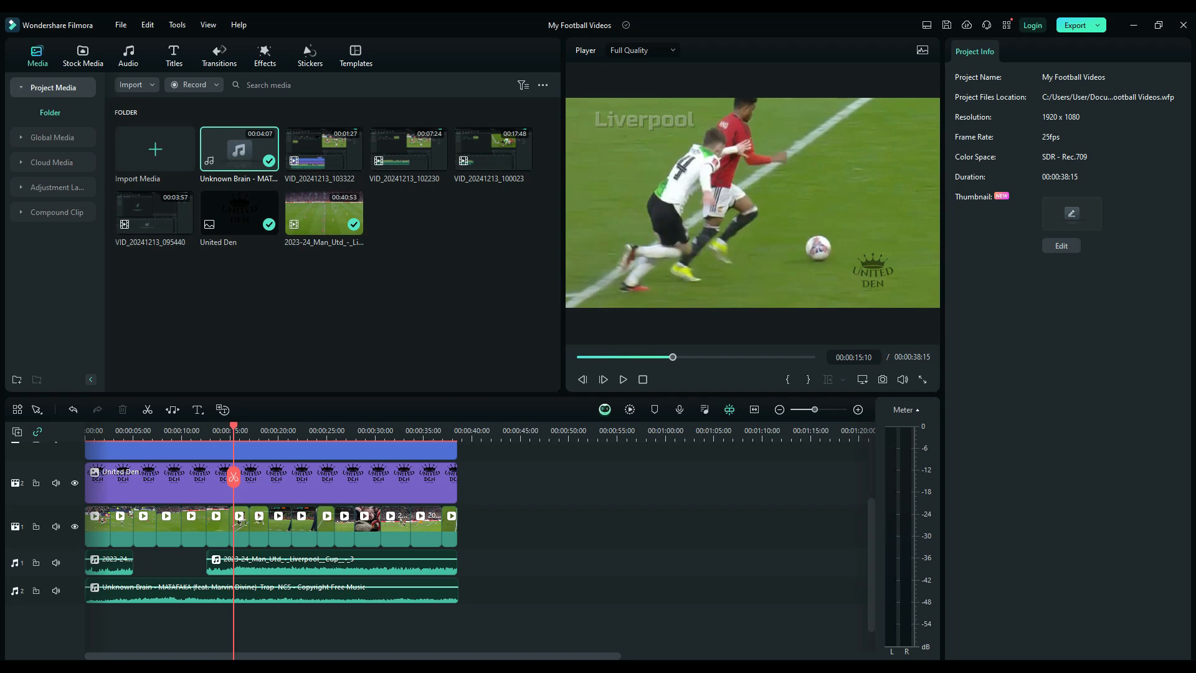
Step: Undo the deletion and the splits of the match audio, restoring it as one continuous clip
left_click(169, 562)
left_click(180, 625)
key("ctrl+z")
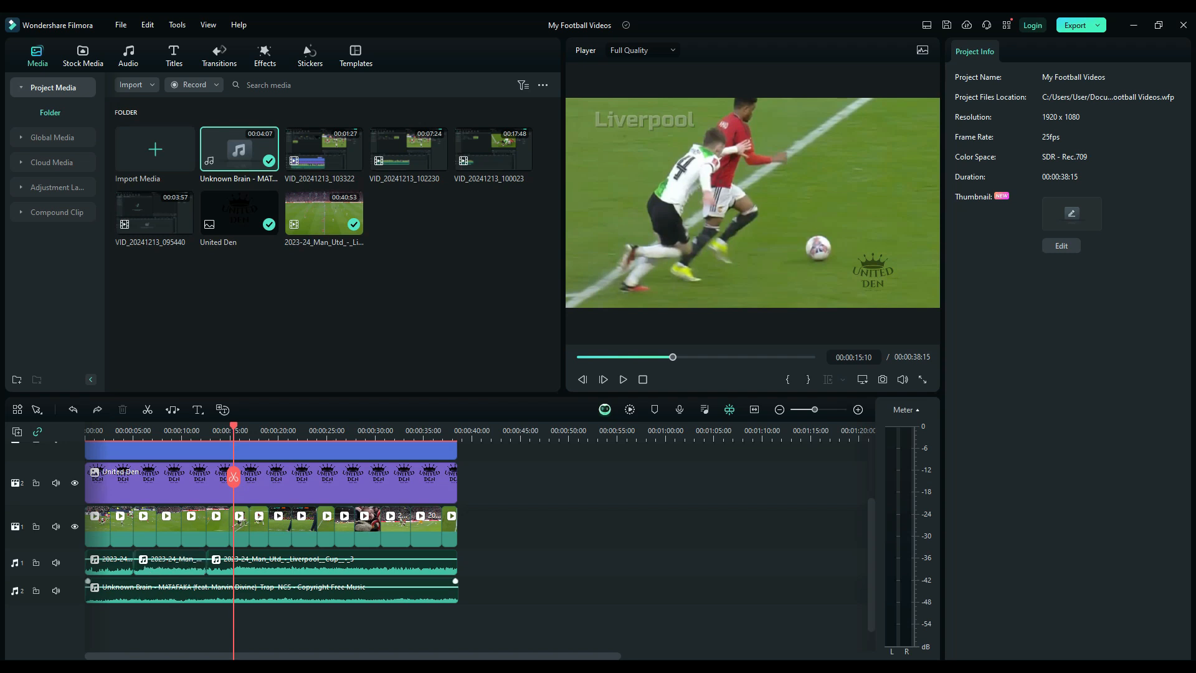
key("ctrl+z")
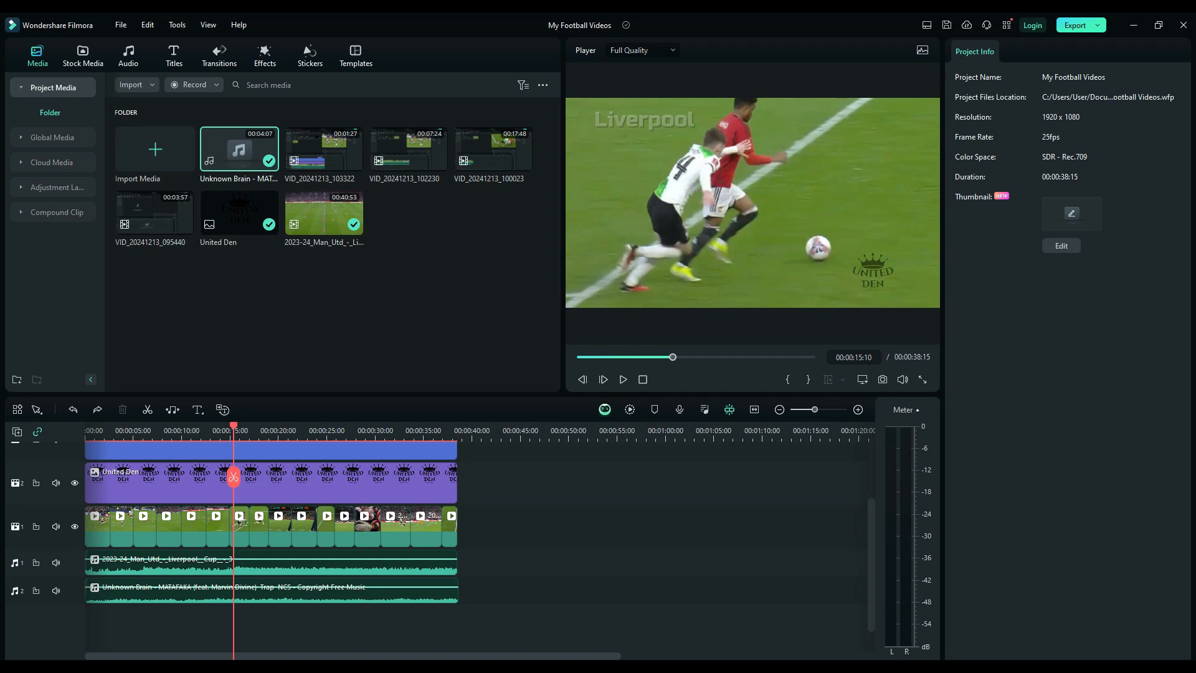
Step: Return the playhead to the start of the timeline and bring the Liverpool title track fully into view
left_click_drag(234, 426, 86, 428)
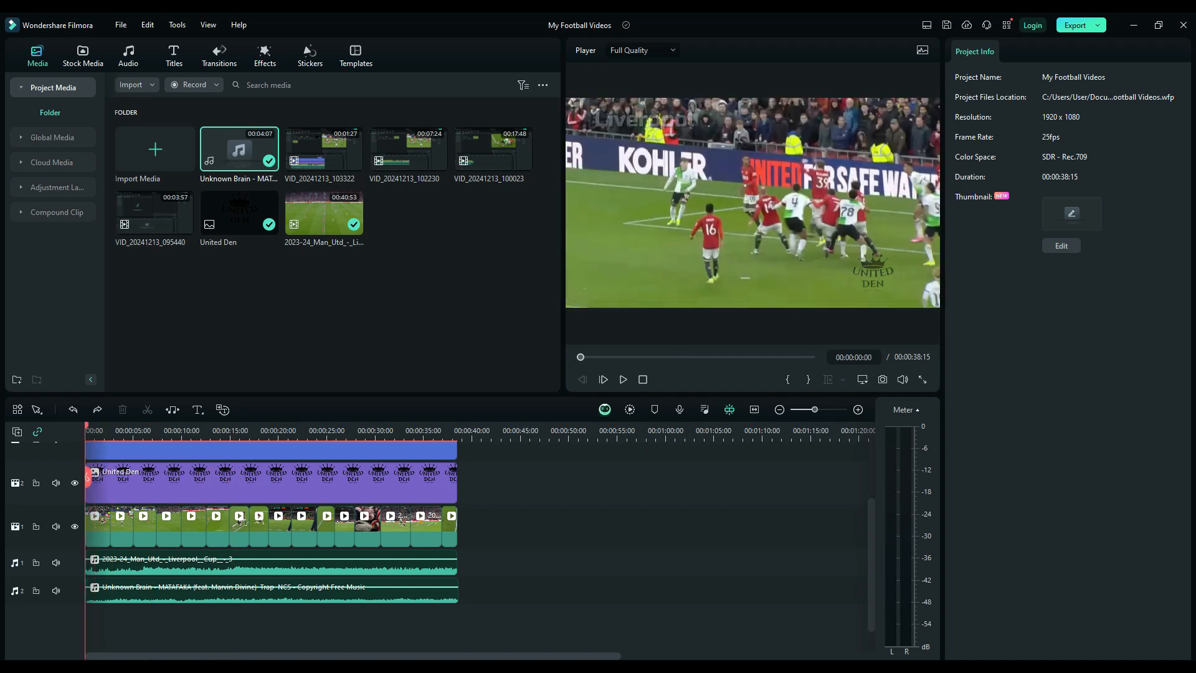
scroll(443, 547, "up", 1)
scroll(443, 548, "down", 1)
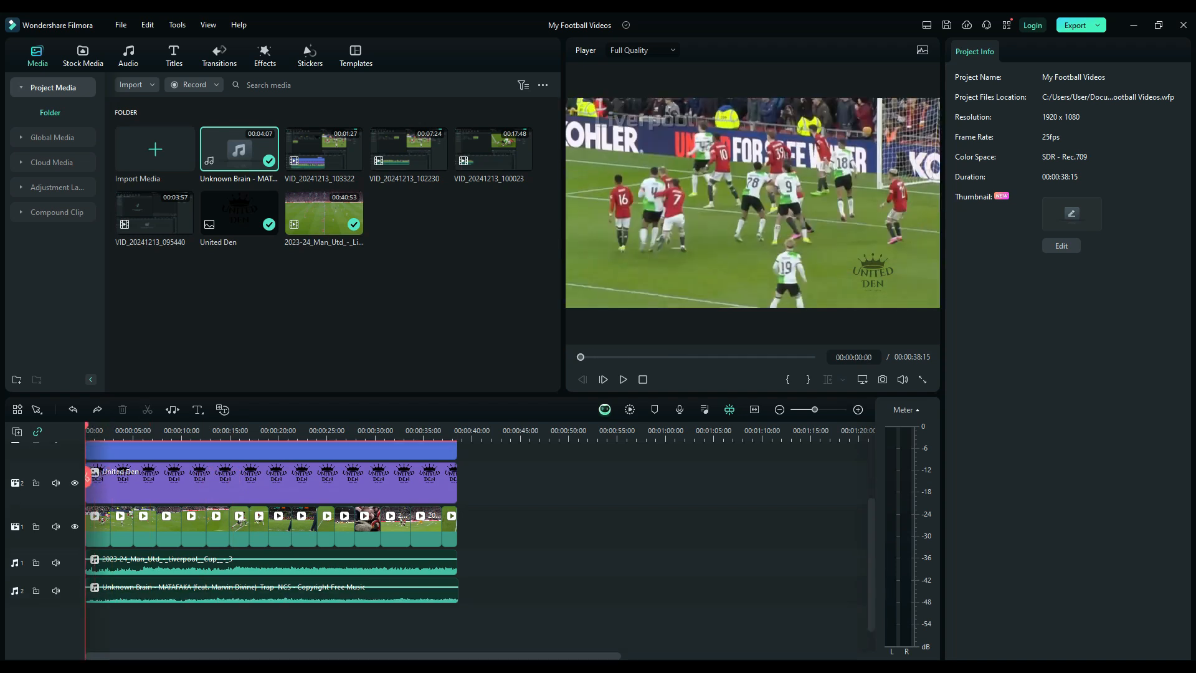
scroll(443, 547, "up", 1)
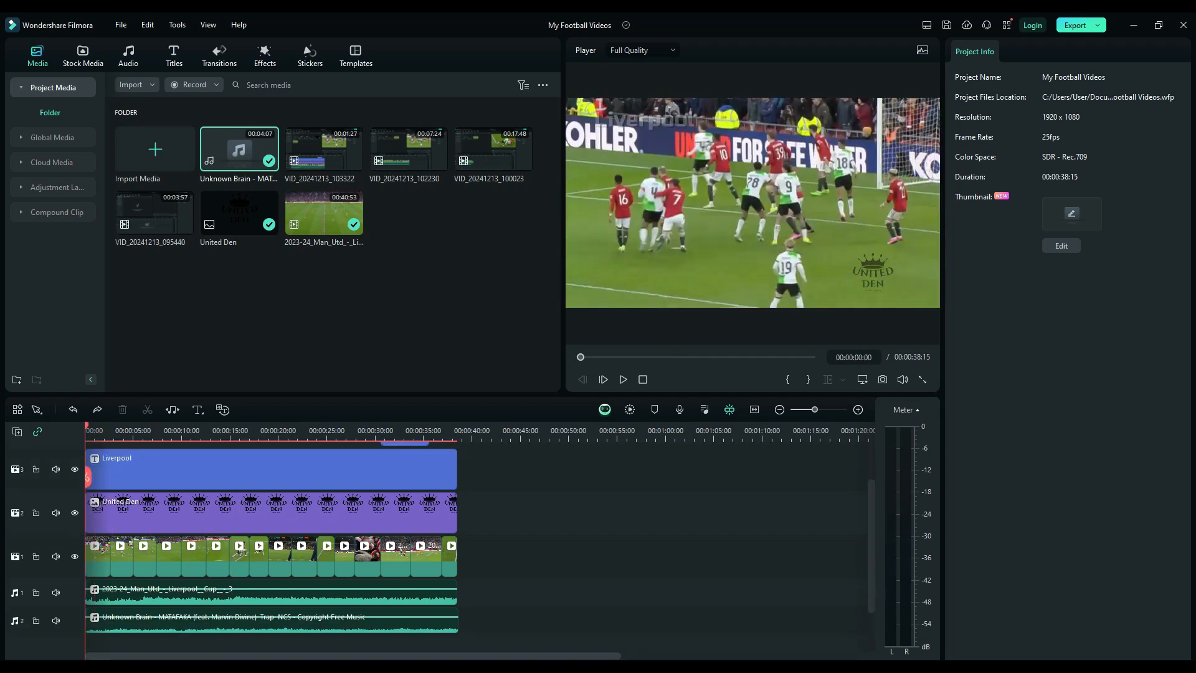